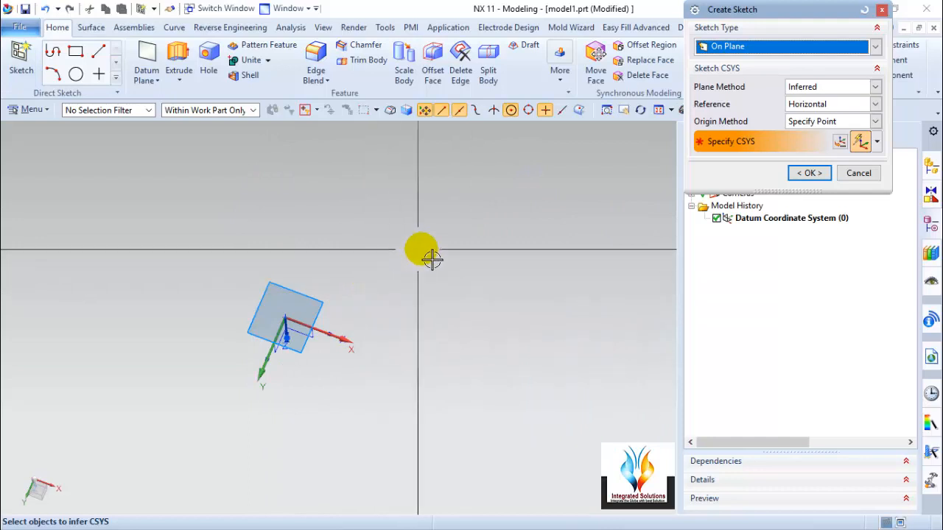
Create a new sketch on the XY plane of the datum coordinate system.
middle_click_drag(480, 280, 428, 341)
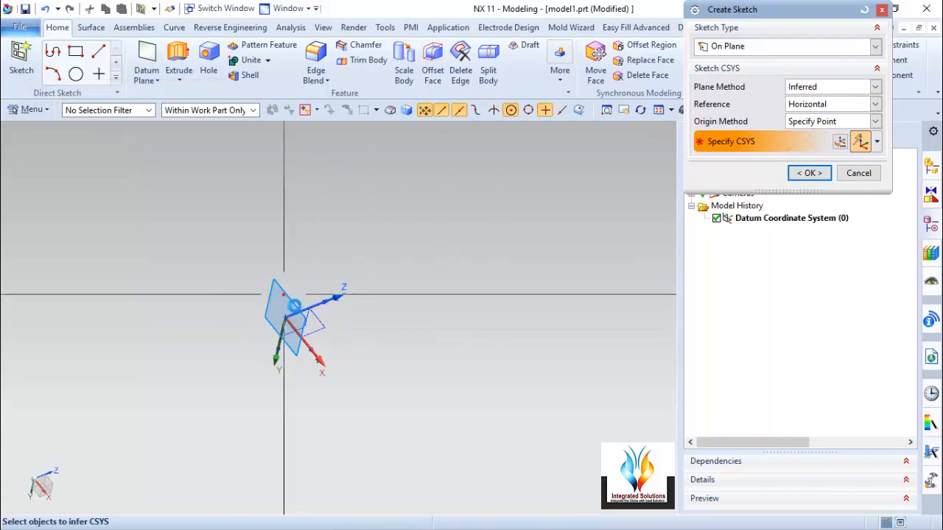
left_click(286, 308)
middle_click(442, 305)
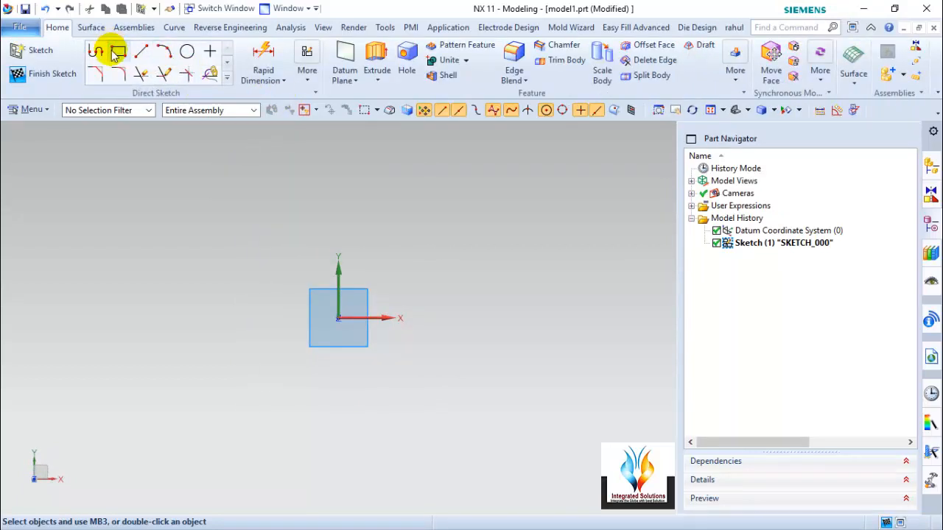
Sketch three separate rectangles side by side, the first about 105 × 115 mm and the second about 180 × 145 mm, and finish the sketch.
left_click(116, 52)
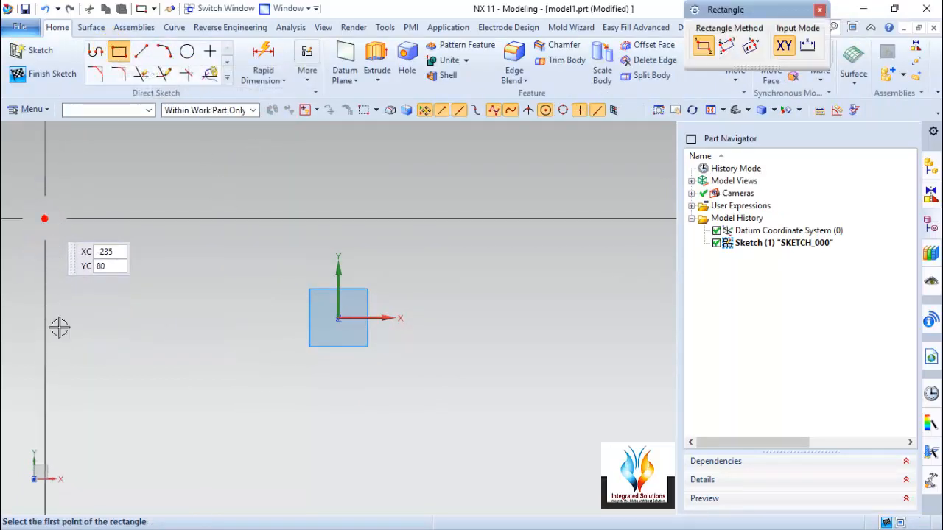
left_click_drag(45, 218, 189, 373)
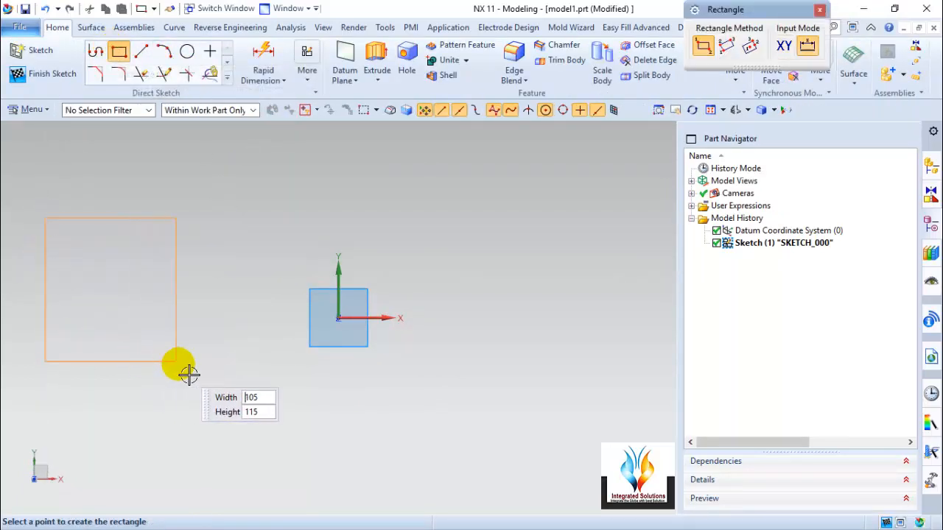
left_click(258, 199)
left_click(490, 388)
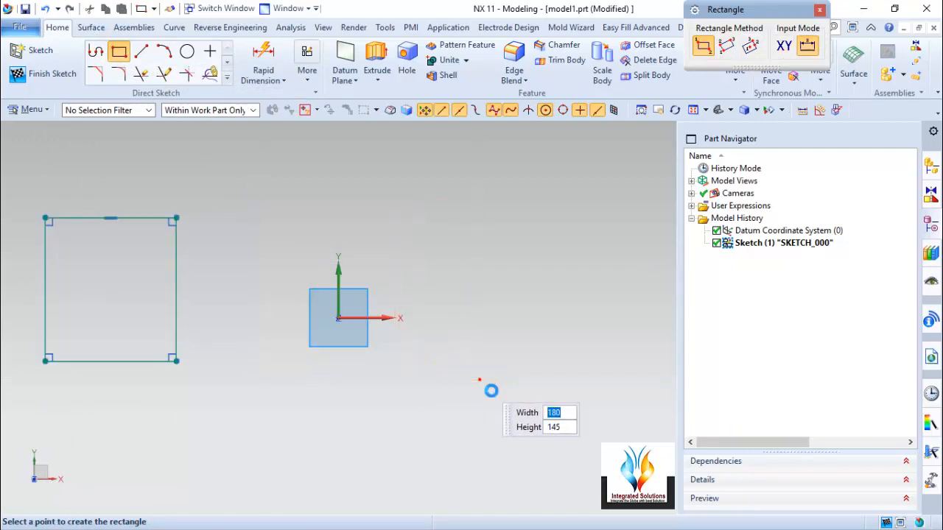
scroll(192, 280, "down", 3)
scroll(397, 254, "up", 2)
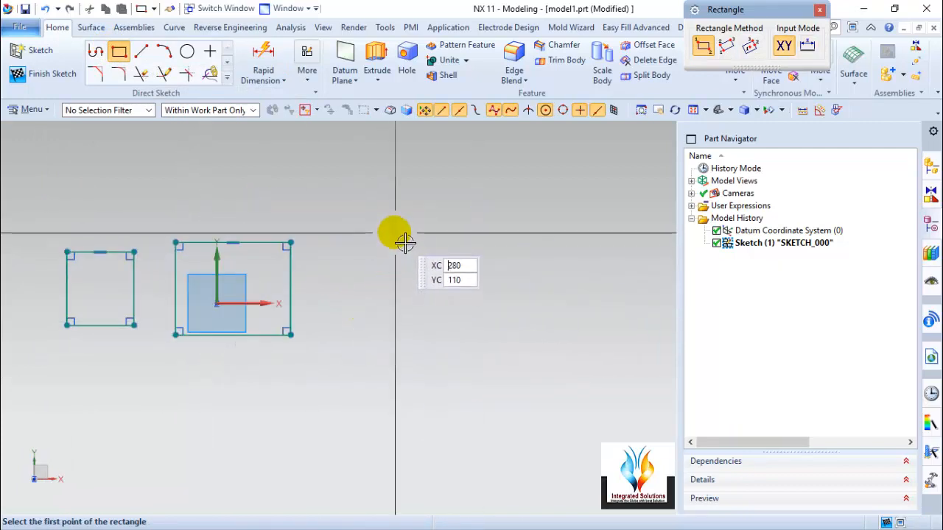
left_click(396, 227)
left_click(610, 352)
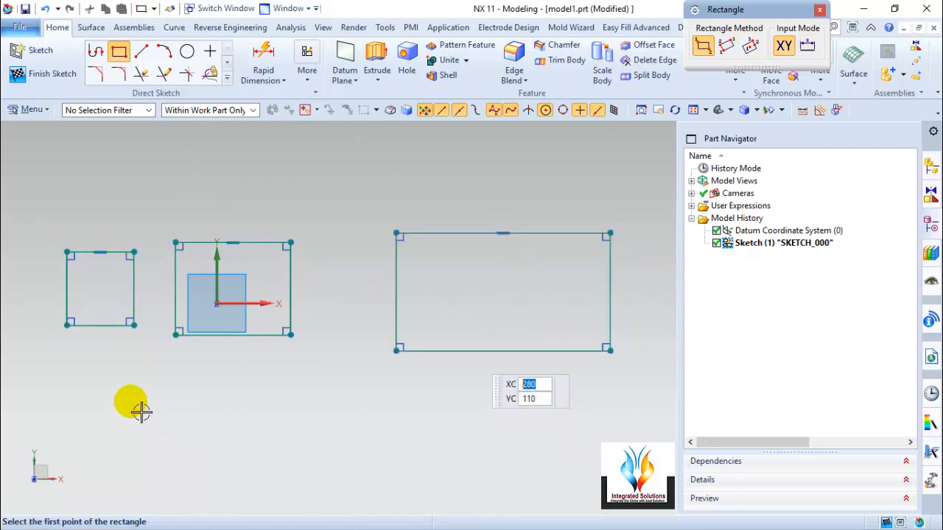
scroll(295, 332, "down", 2)
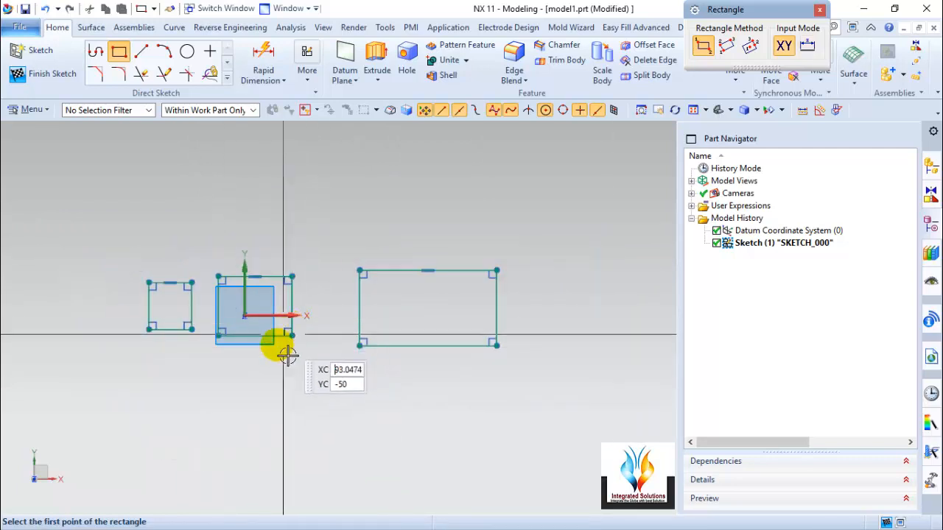
left_click(54, 76)
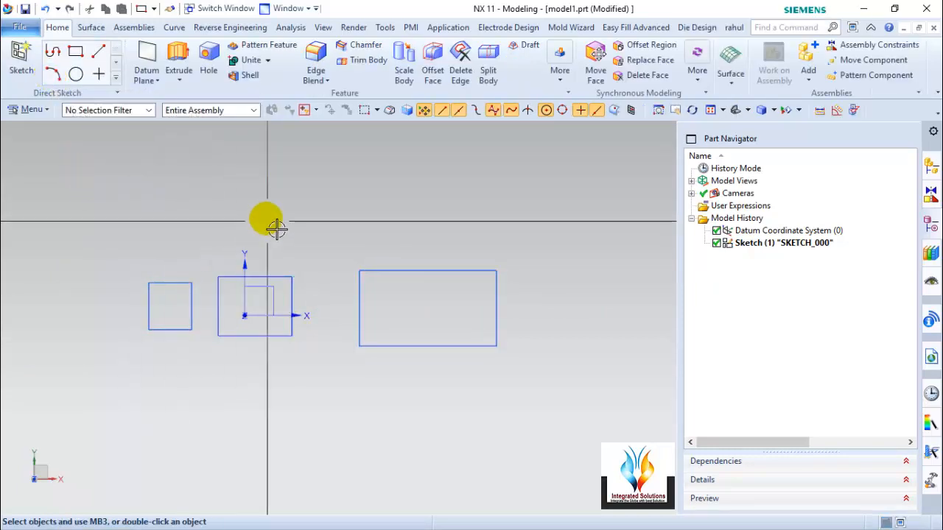
Start an Extrude and create an internal section sketch for it on the datum XY plane.
left_click(179, 57)
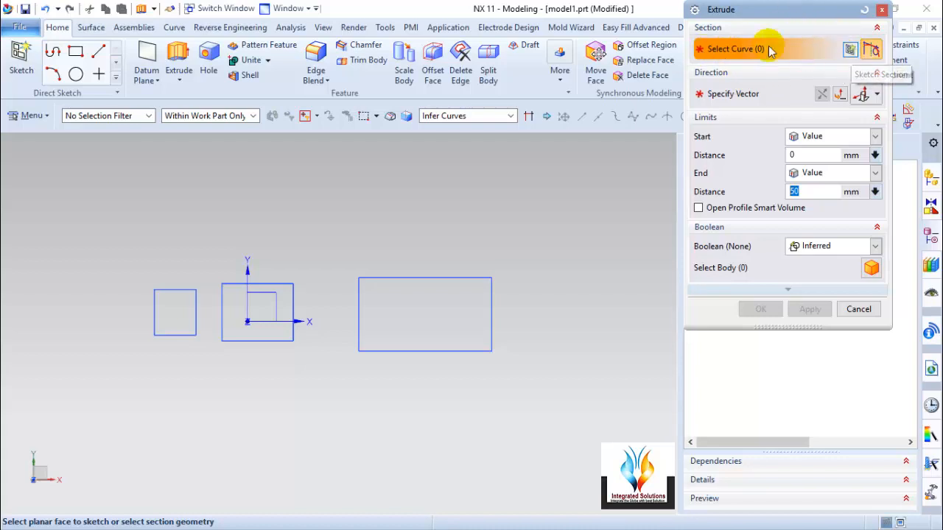
left_click(851, 49)
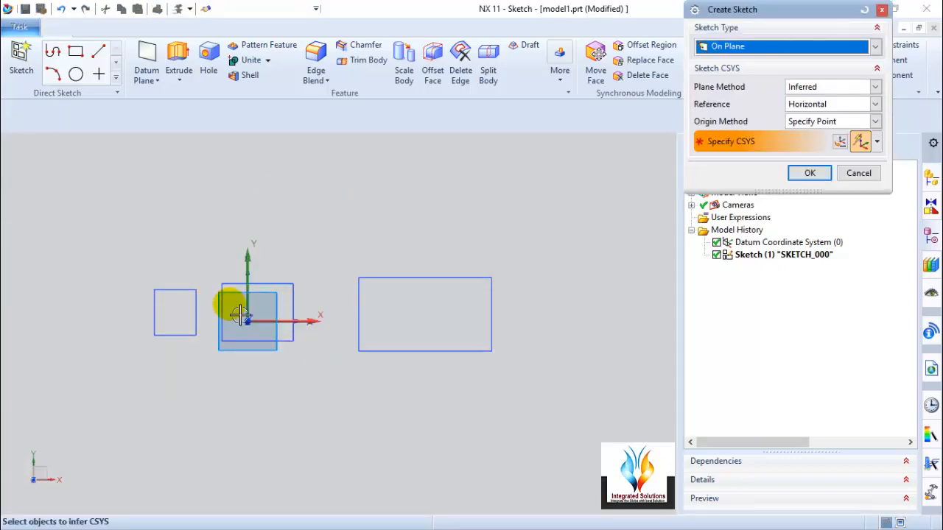
left_click(287, 315)
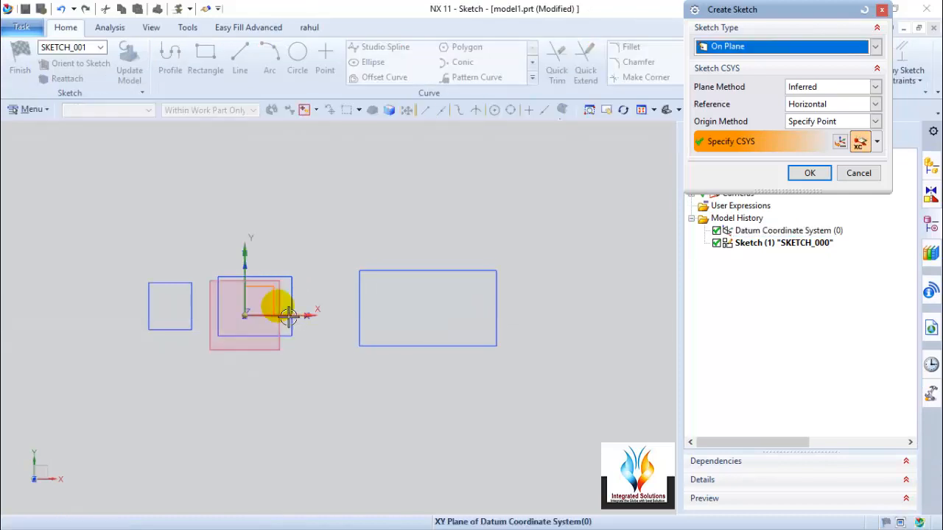
left_click(804, 174)
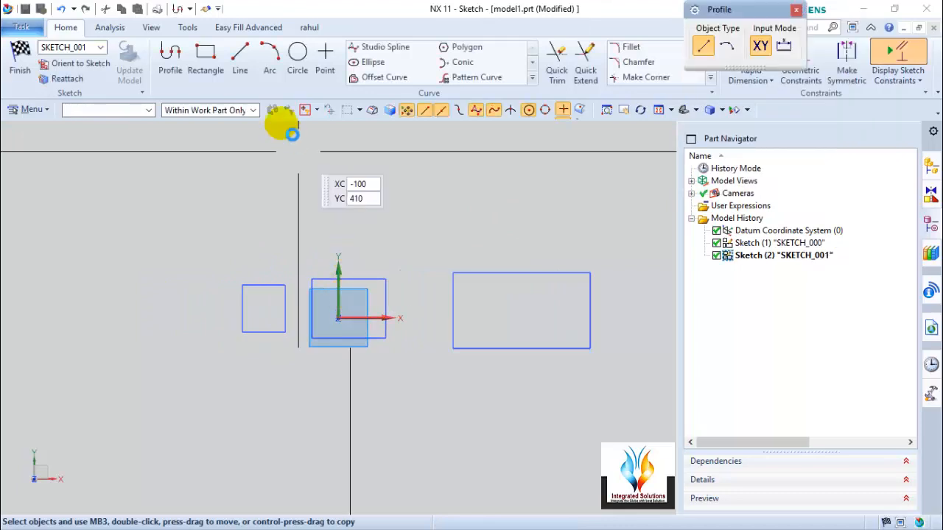
Sketch a rectangle above the existing ones with a circle about 134 mm in diameter inside it, and finish the section sketch.
left_click(204, 56)
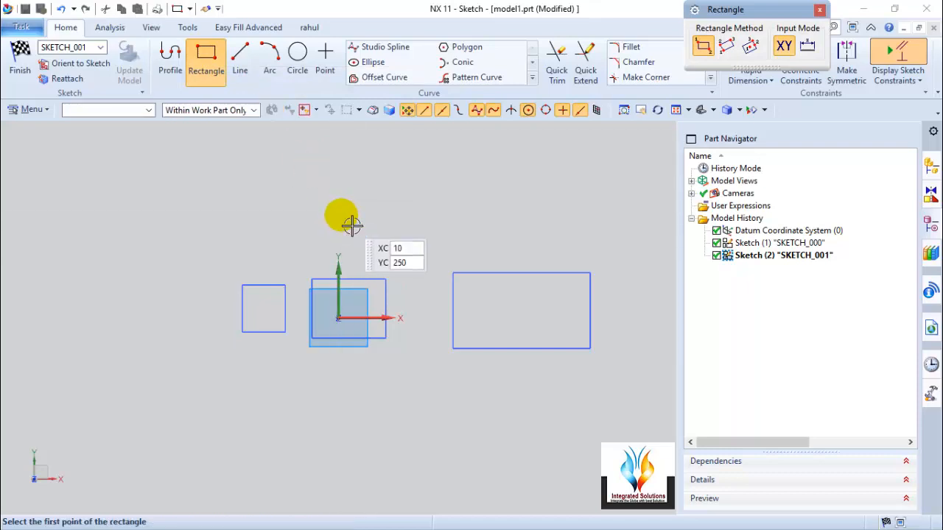
left_click(290, 151)
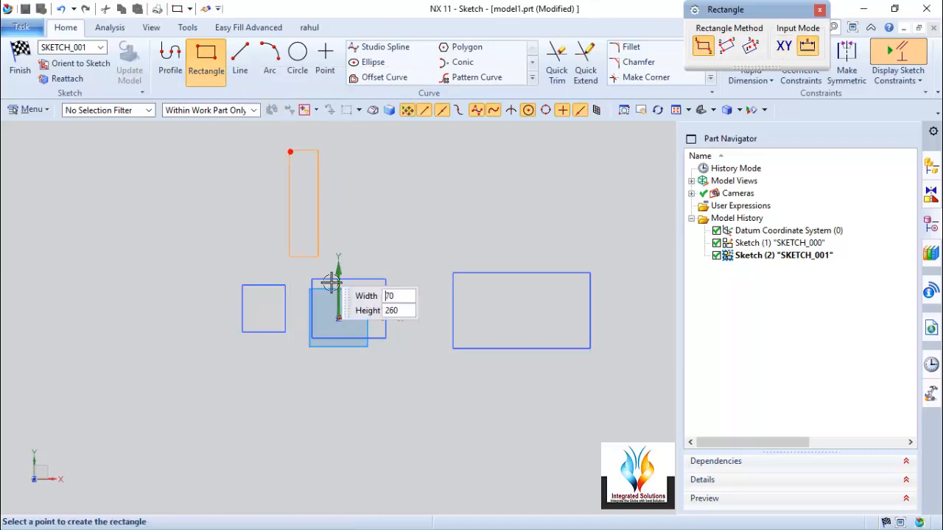
left_click(486, 248)
left_click(300, 62)
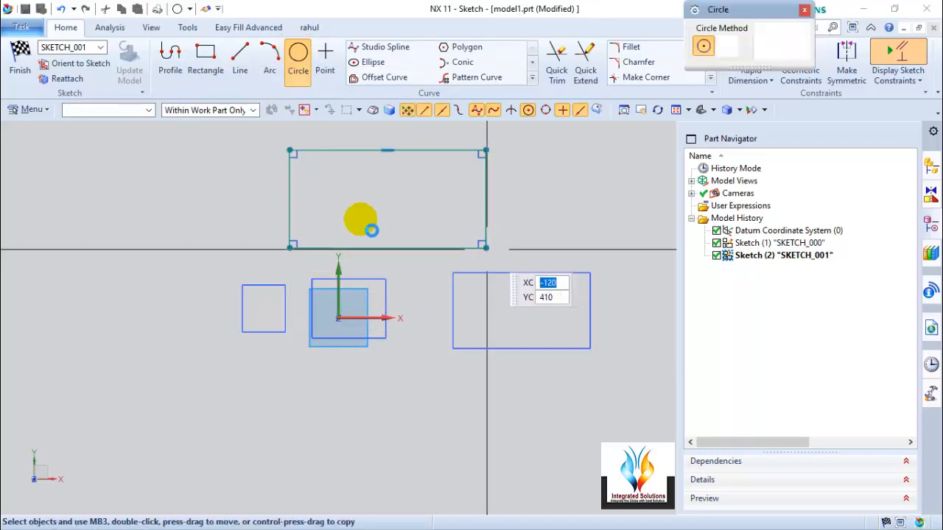
left_click(382, 197)
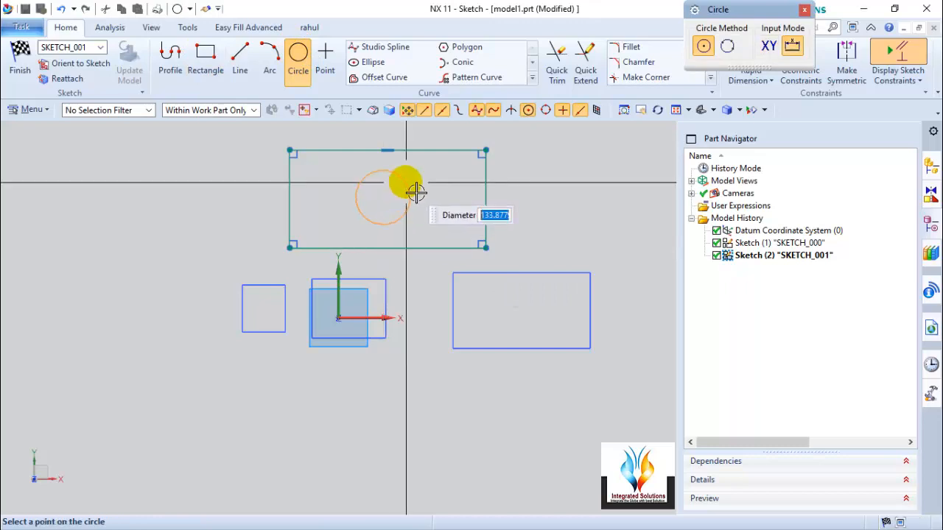
left_click(415, 192)
middle_click(444, 196)
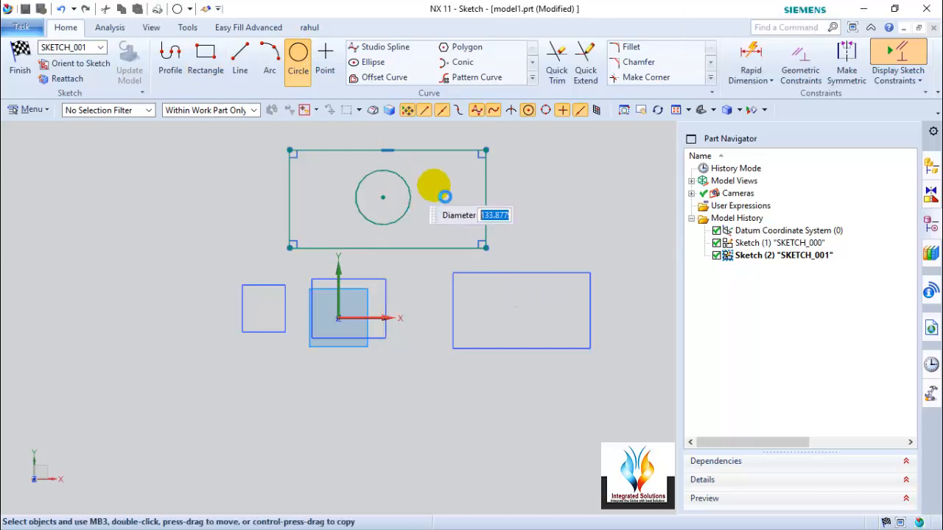
left_click(25, 68)
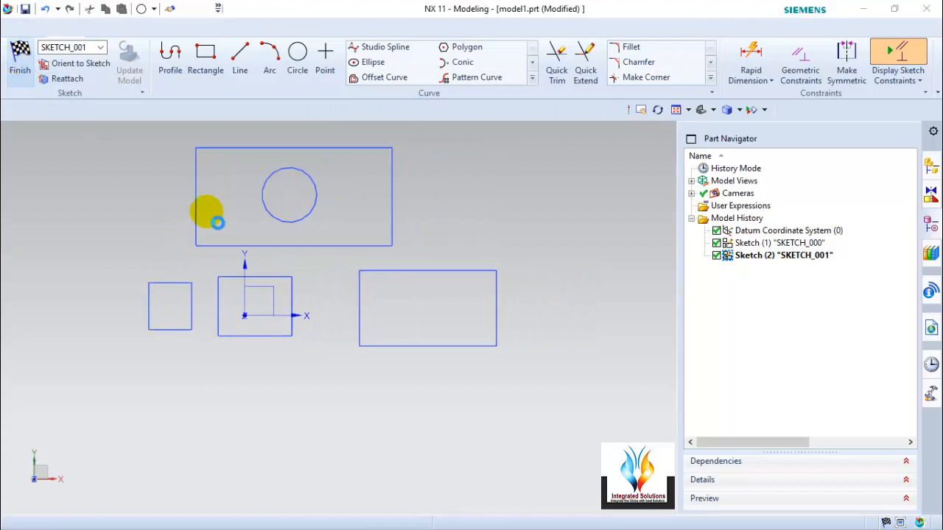
Specify the extrusion direction of the rectangle-and-circle section with an inferred vector along the Z axis.
key("x")
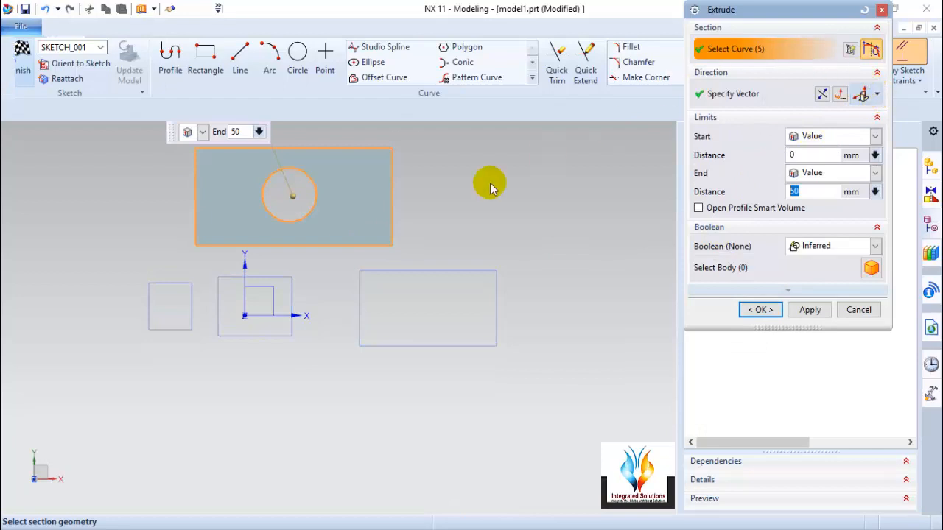
middle_click_drag(248, 291, 410, 359)
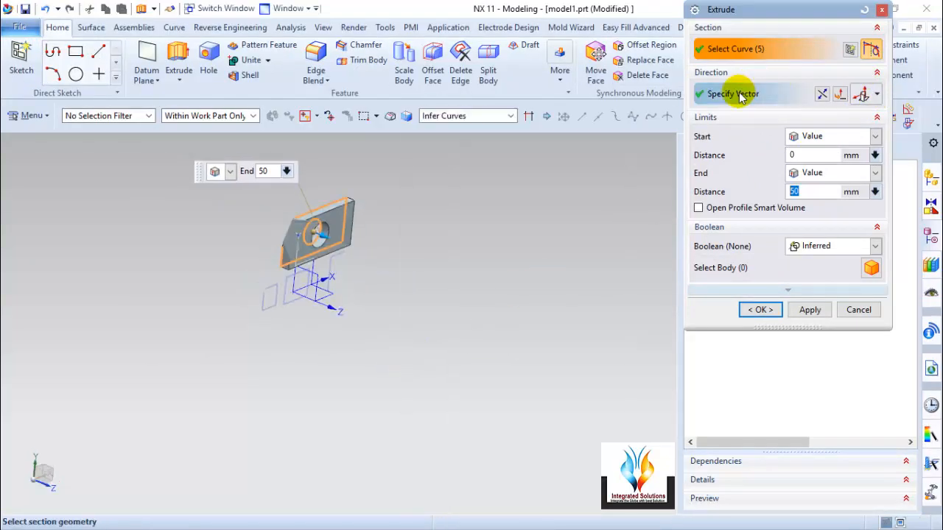
key("ctrl+f")
left_click(877, 94)
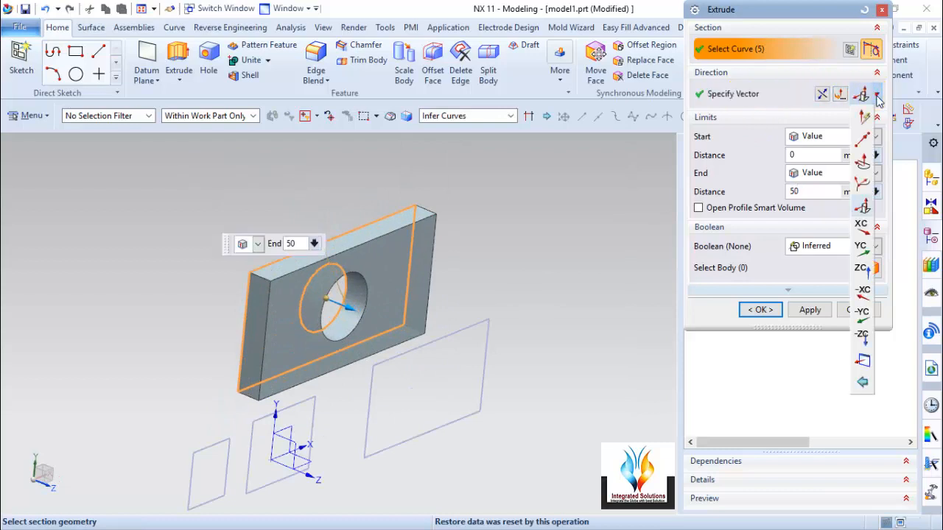
left_click(870, 125)
left_click(877, 97)
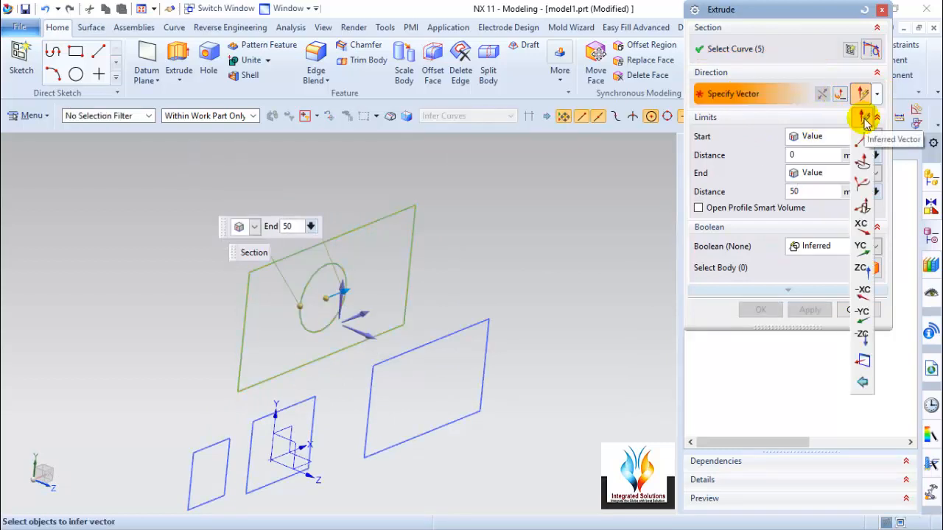
left_click(533, 267)
left_click(361, 333)
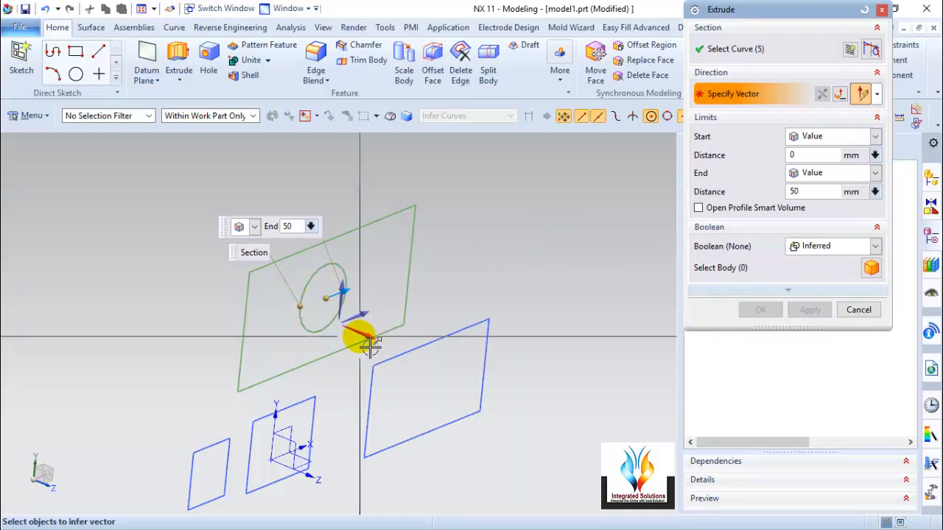
Extend the extrusion to an end distance of 530 mm behind the sketch plane and accept the feature.
left_click_drag(365, 324, 100, 206)
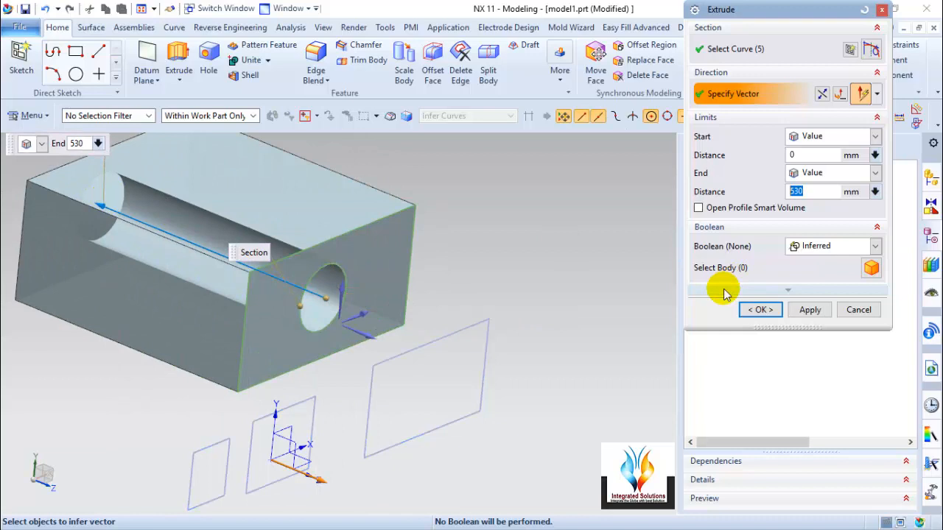
left_click(759, 310)
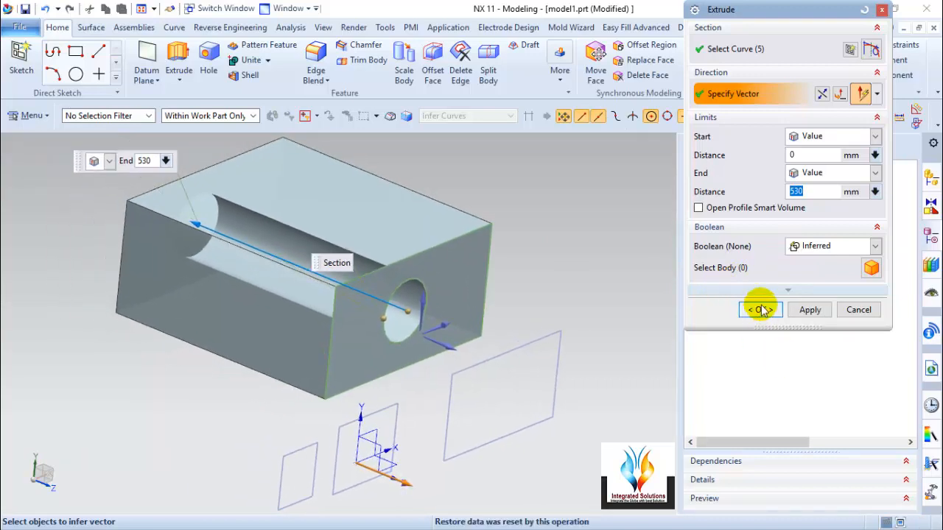
left_click(760, 311)
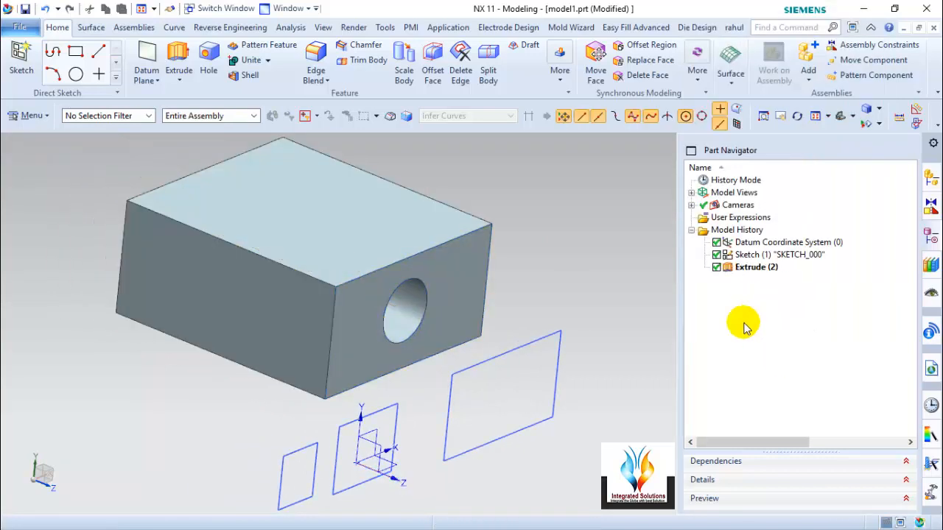
Reopen the block's Extrude feature for editing and enter its internal section sketch.
scroll(415, 258, "down", 2)
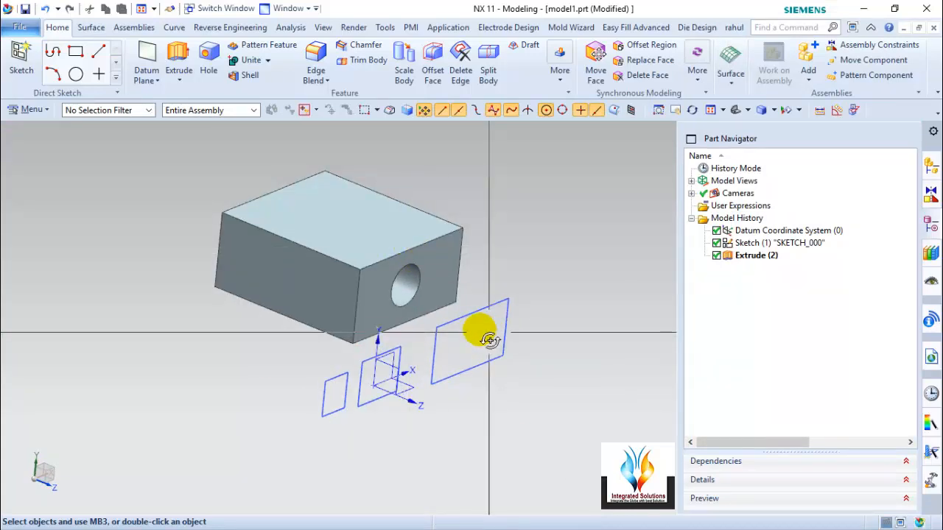
middle_click_drag(490, 339, 490, 322)
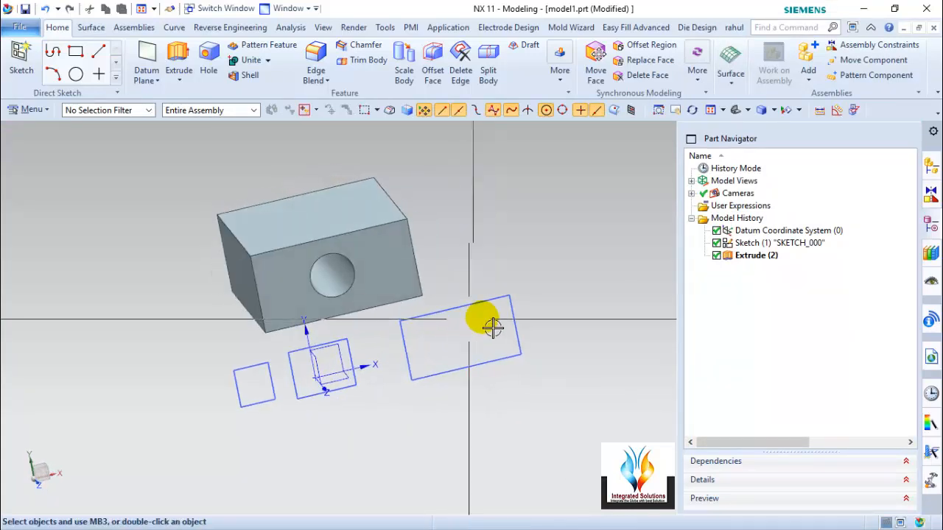
left_click(757, 258)
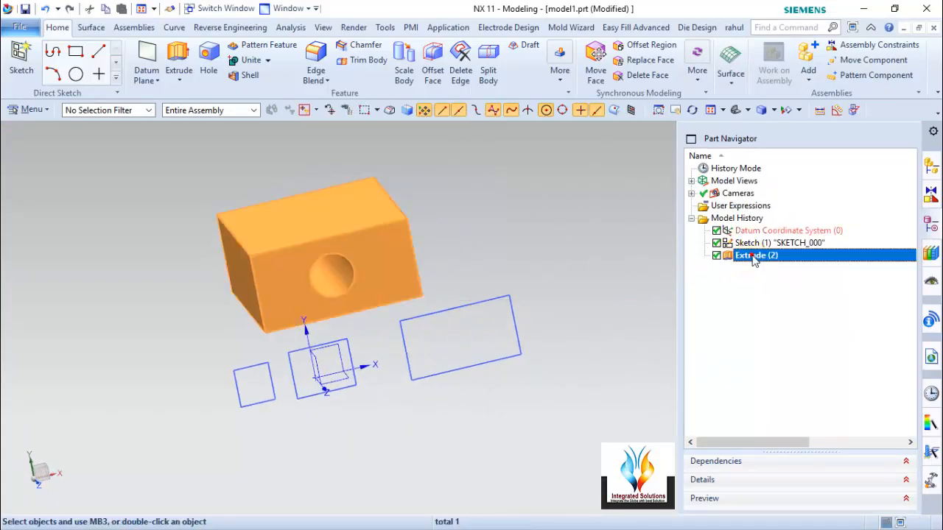
left_click(751, 311)
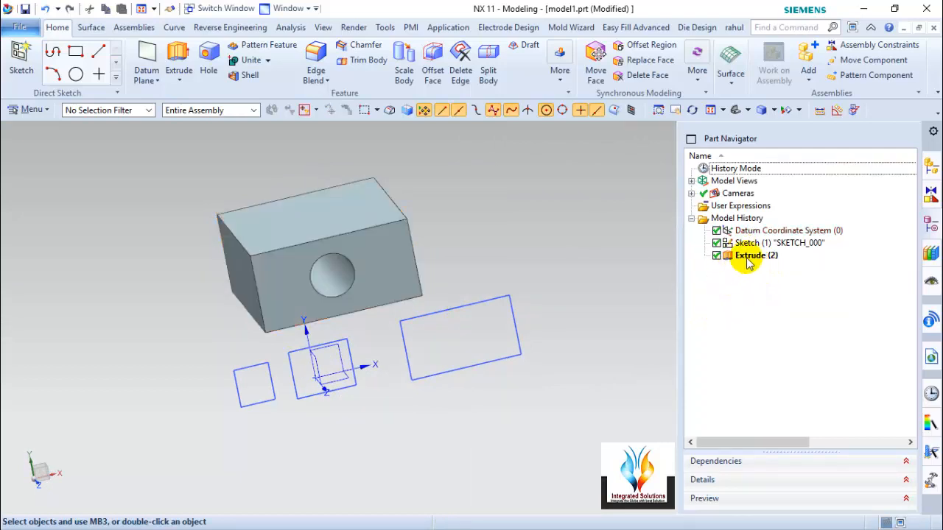
double_click(752, 265)
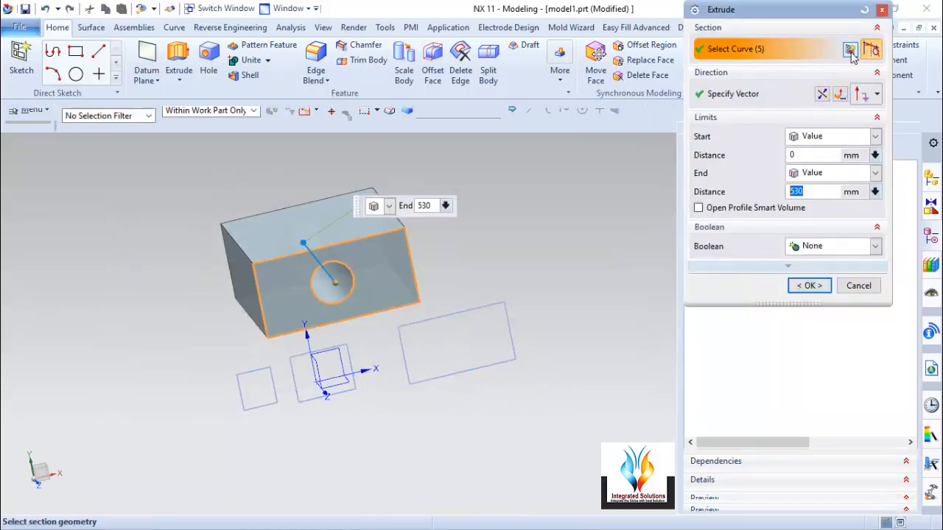
left_click(850, 51)
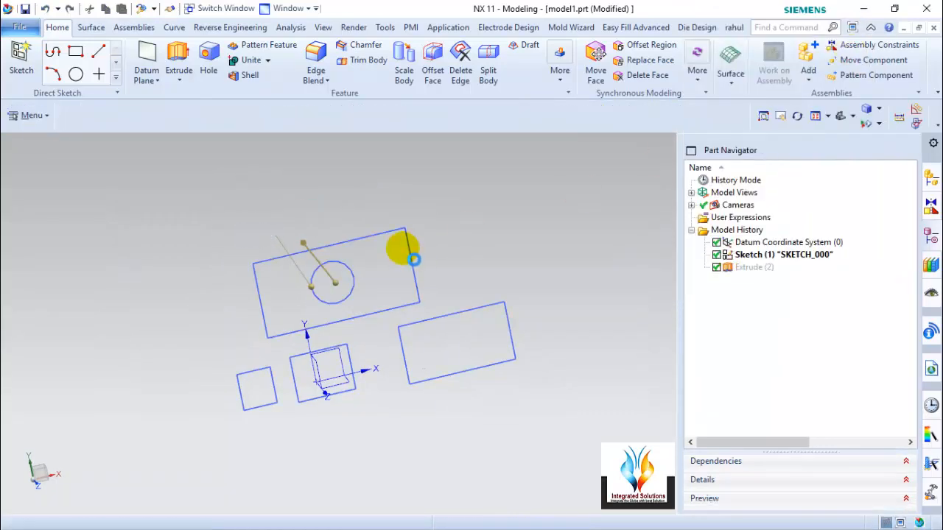
Dimension the height of the section rectangle around the circle with the Inferred method and set it to 250 mm.
double_click(414, 259)
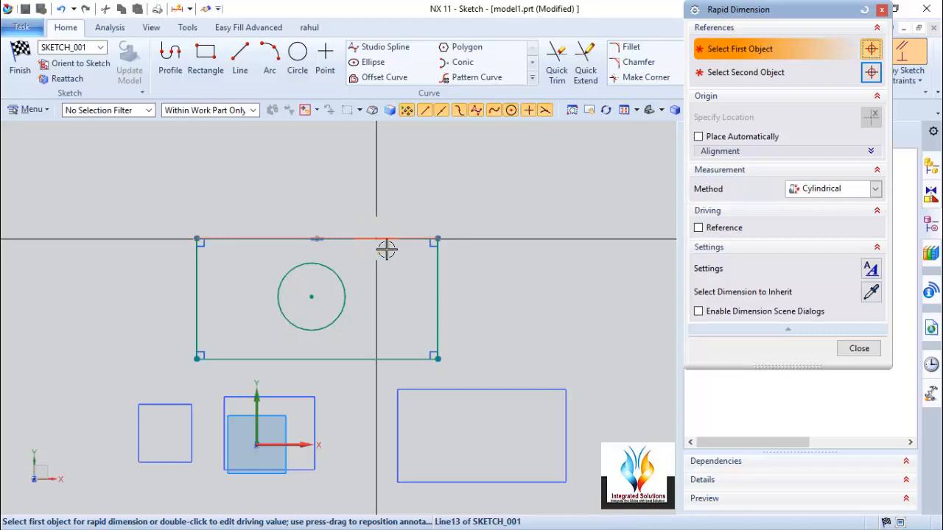
left_click(386, 249)
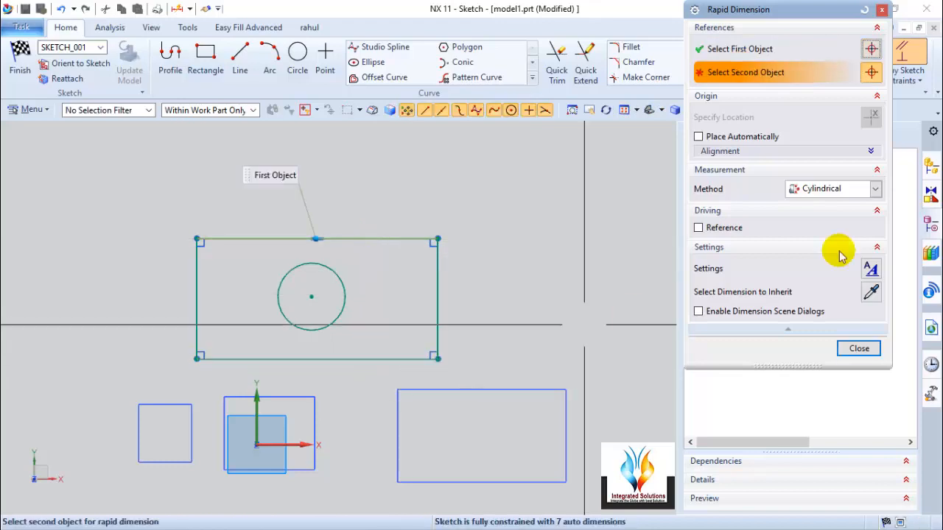
left_click(820, 196)
left_click(813, 203)
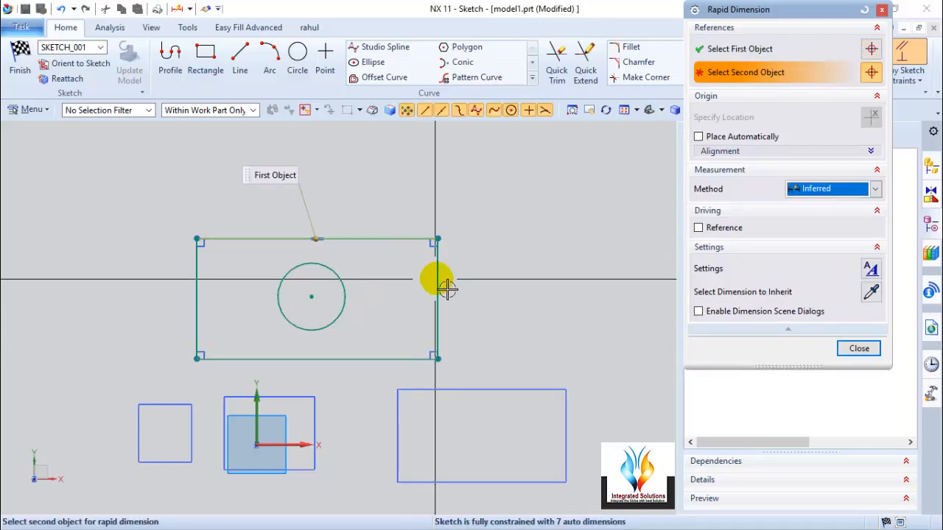
left_click(414, 366)
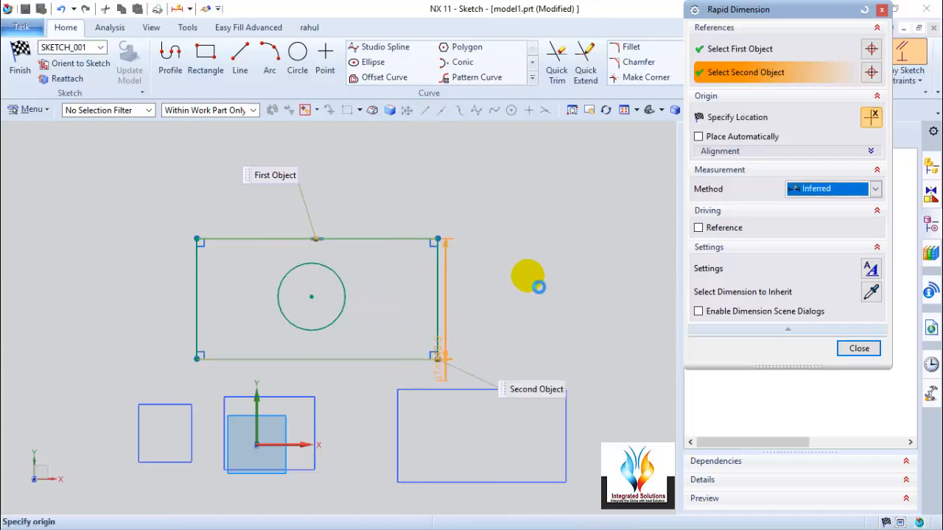
left_click(523, 291)
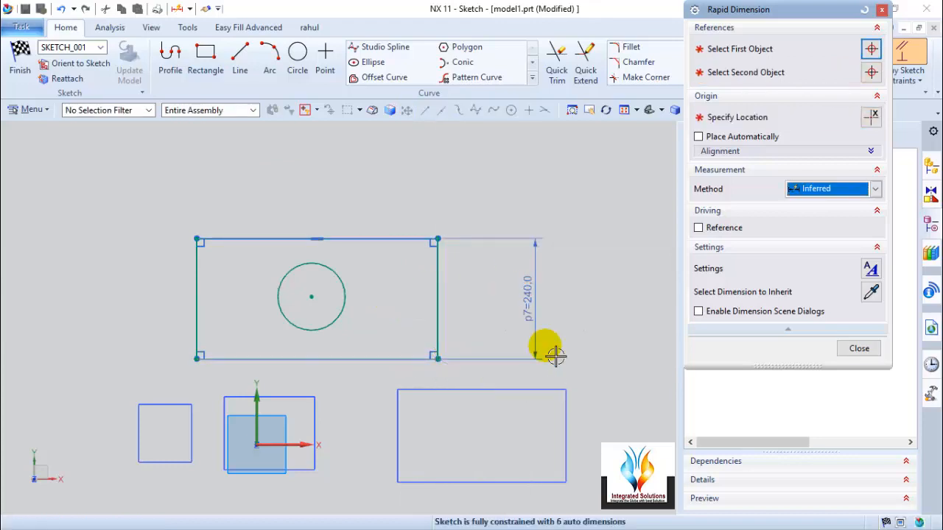
type("250")
key("Return")
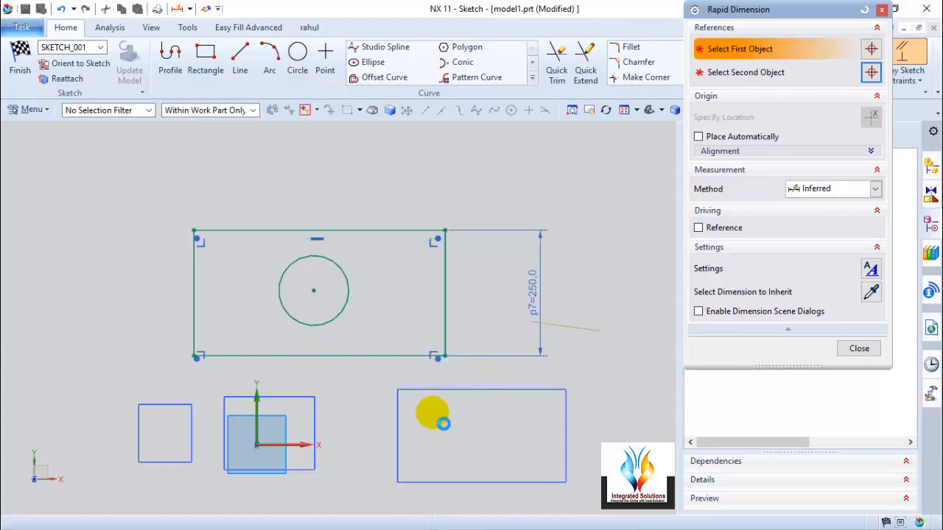
Dimension the rectangle's width, set it to 600 mm, and finish the section sketch.
left_click(386, 233)
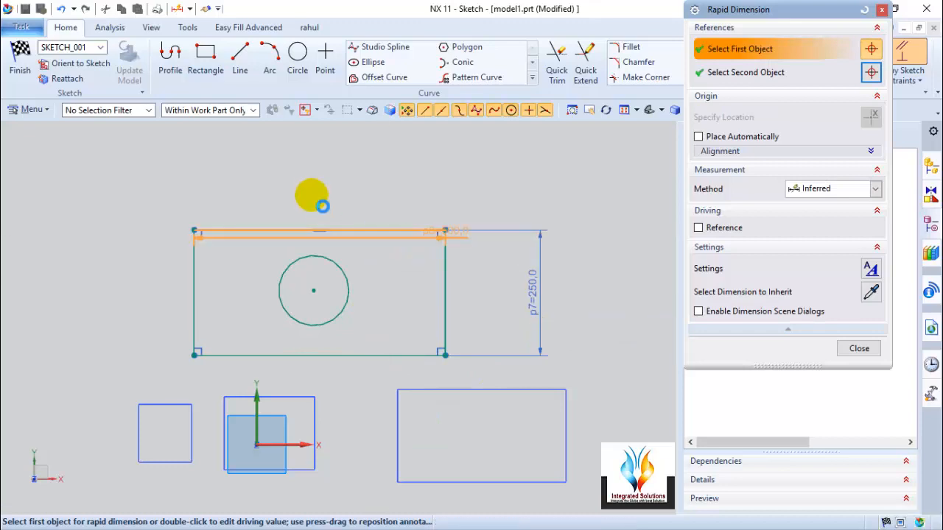
left_click(404, 285)
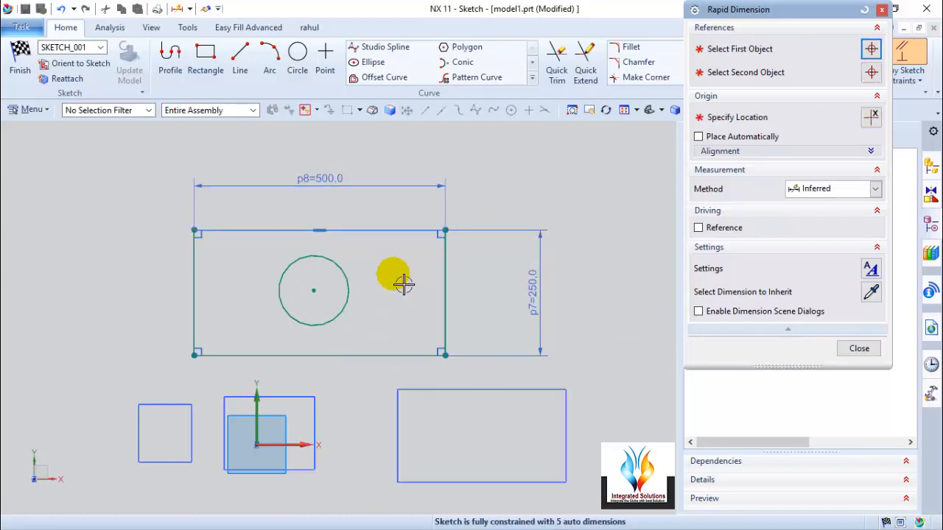
type("600")
key("Return")
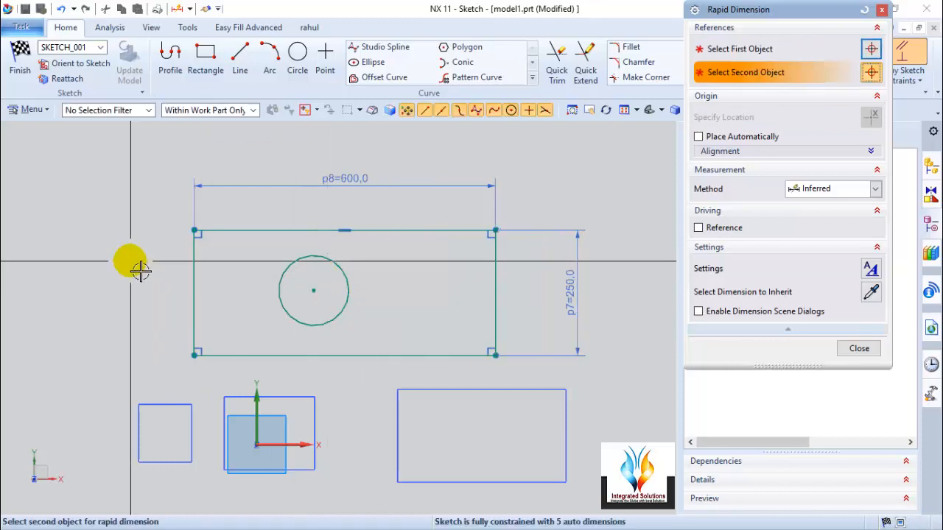
middle_click(130, 261)
middle_click(130, 263)
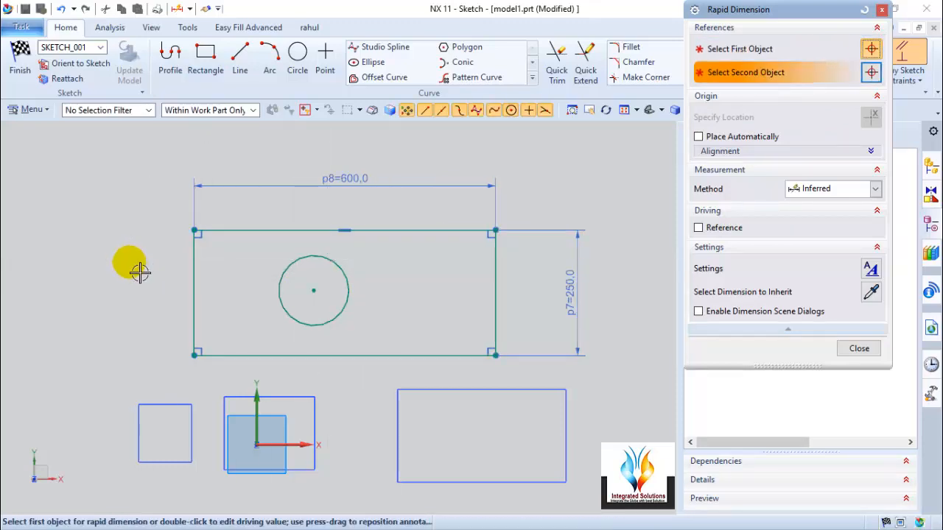
middle_click(131, 264)
left_click(859, 349)
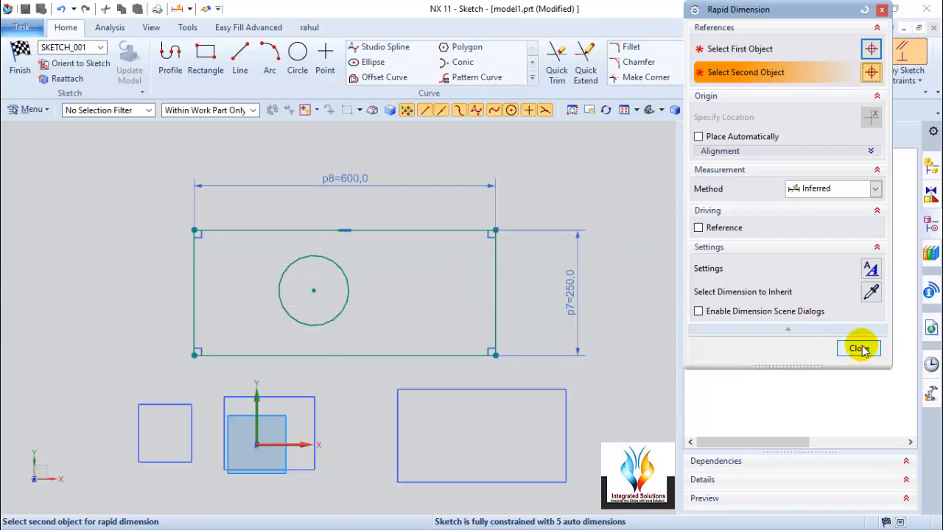
left_click(350, 277)
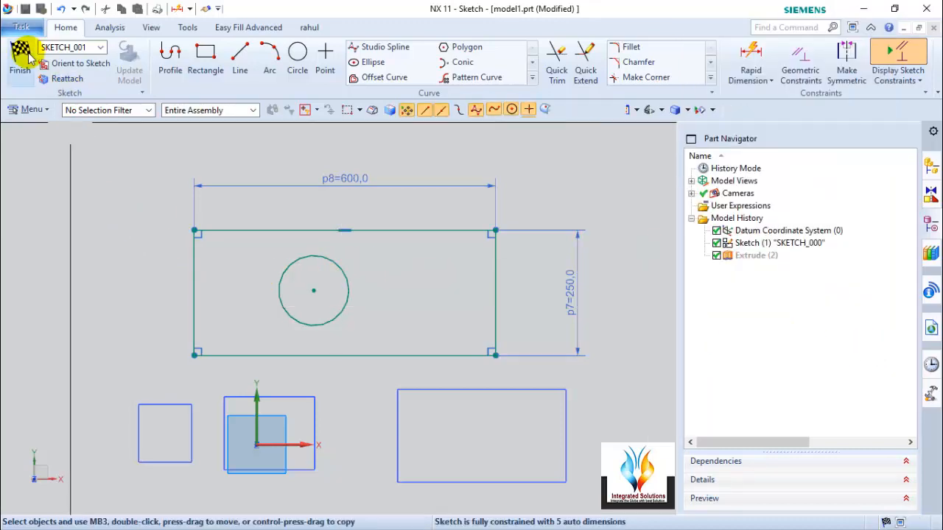
left_click(22, 57)
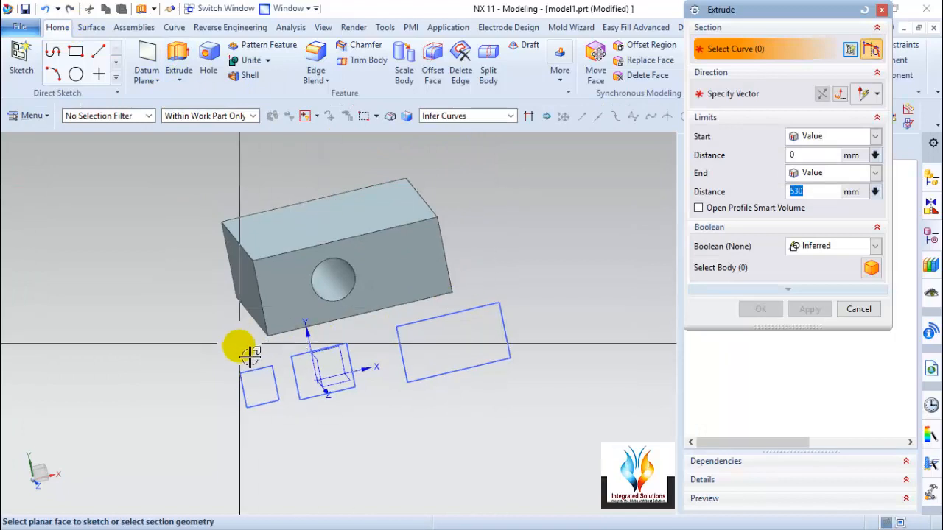
Select the largest sketched rectangle's upper and lower lines for a new Extrude with the Single Curve rule, and deselect the lower one.
middle_click_drag(453, 431, 421, 415)
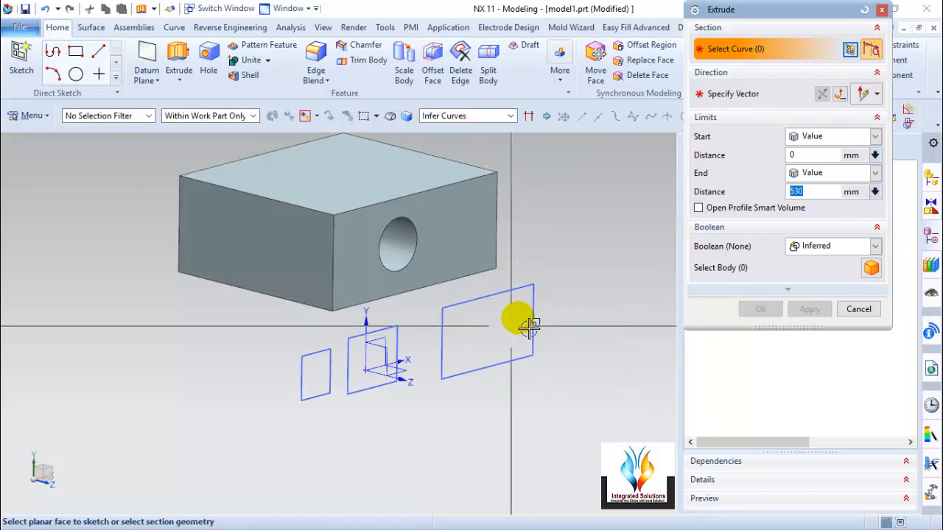
left_click(482, 118)
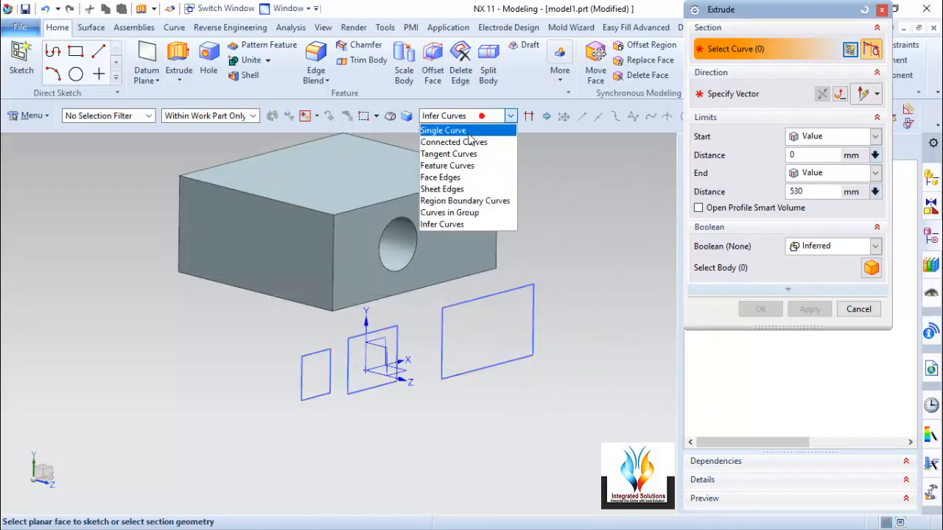
left_click(467, 129)
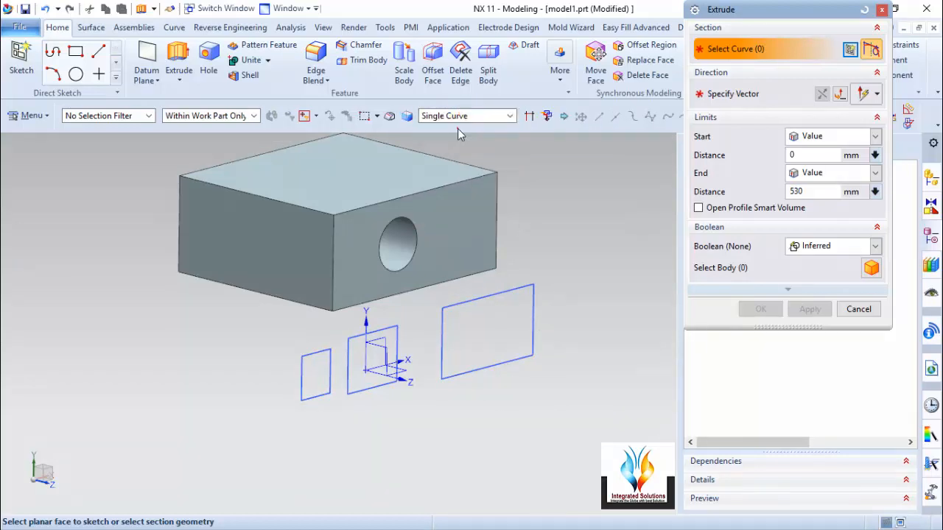
left_click(488, 368)
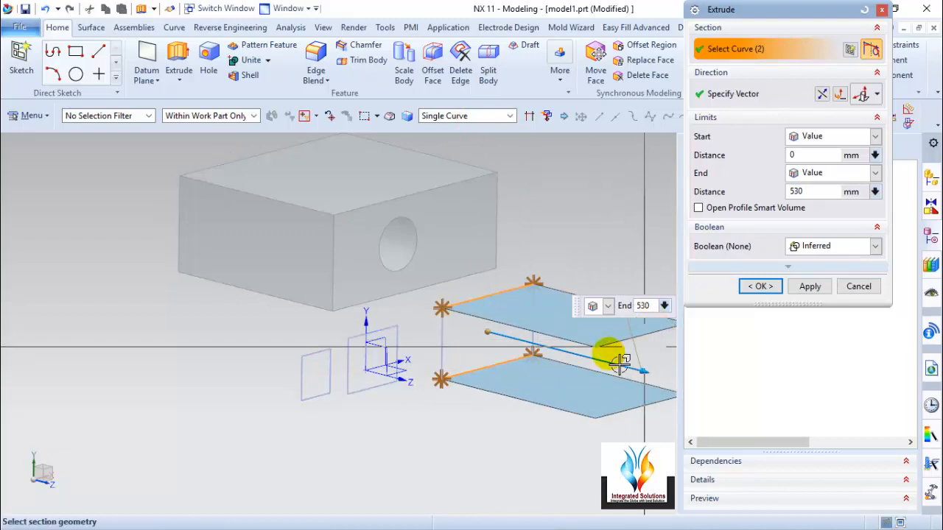
left_click(474, 383, "shift")
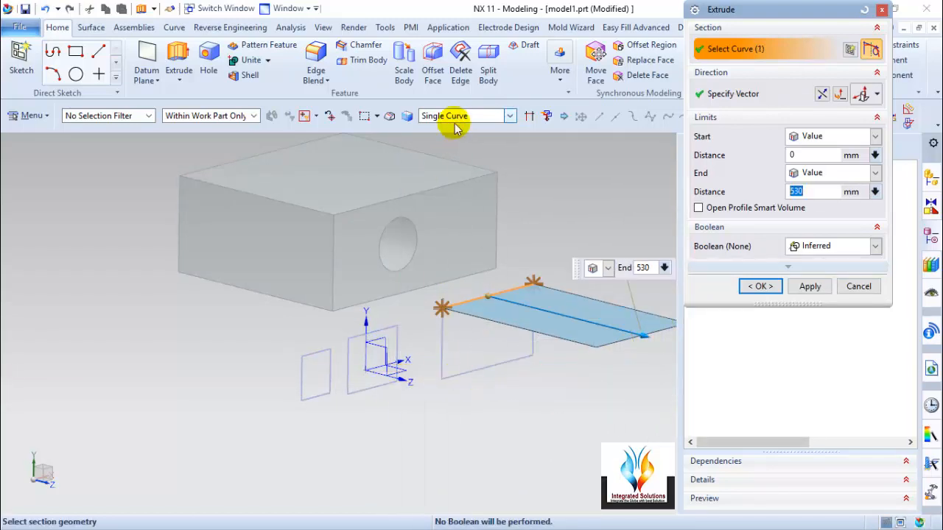
Select the three separate rectangles as the extrude section with the Connected Curves rule, and deselect them all.
left_click(458, 116)
left_click(451, 143)
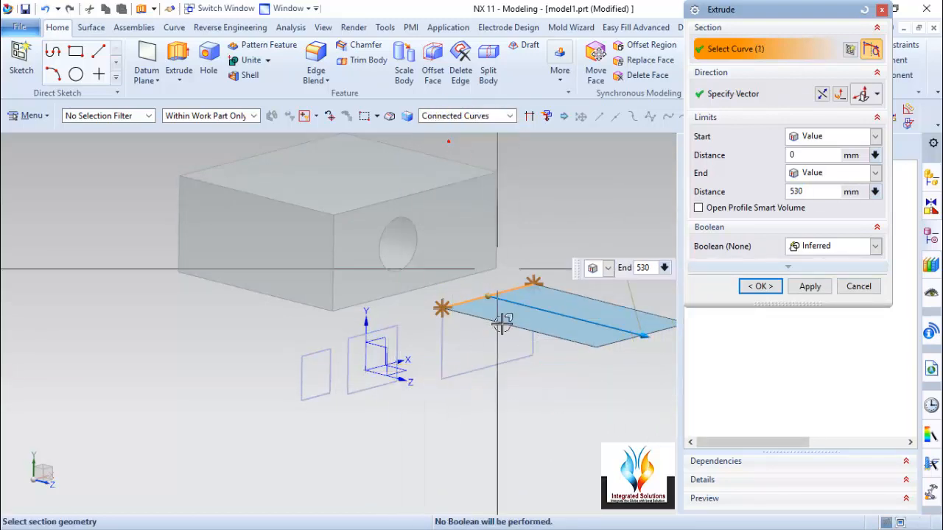
left_click(442, 331)
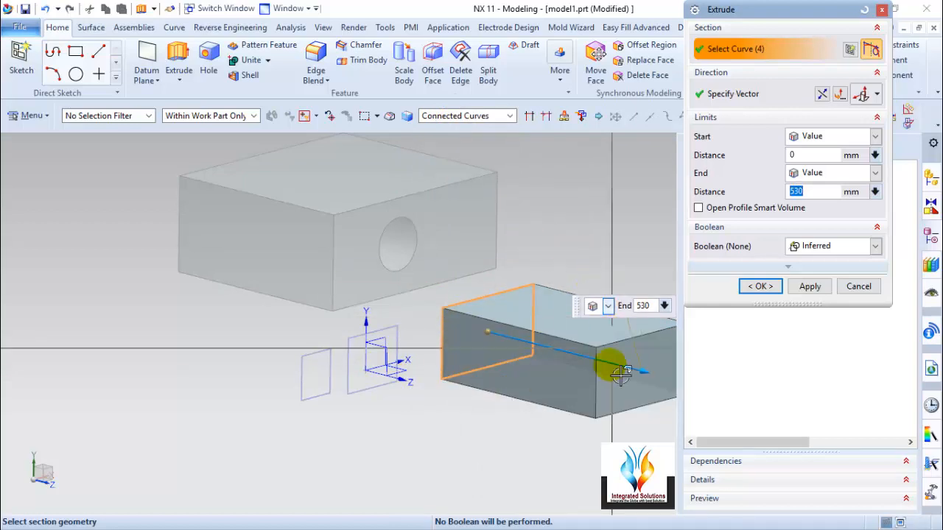
left_click(362, 376)
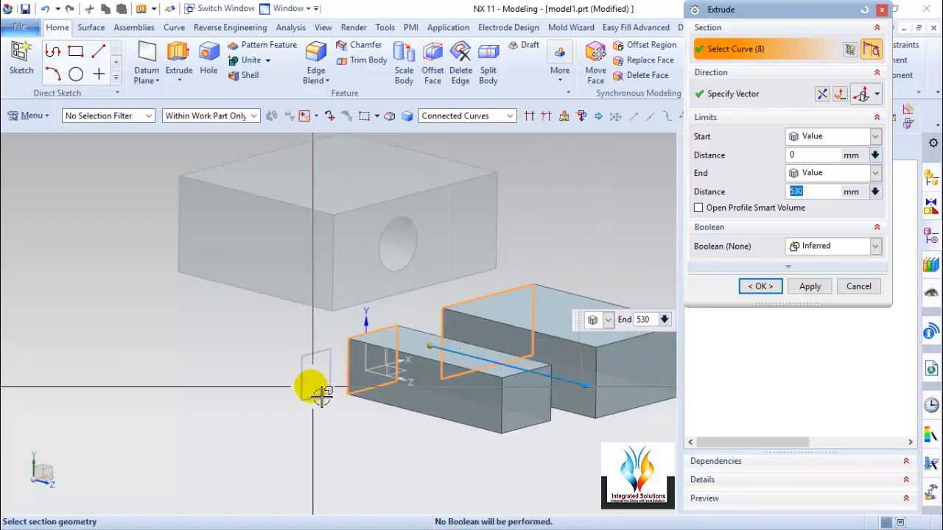
left_click(303, 385)
scroll(268, 292, "down", 2)
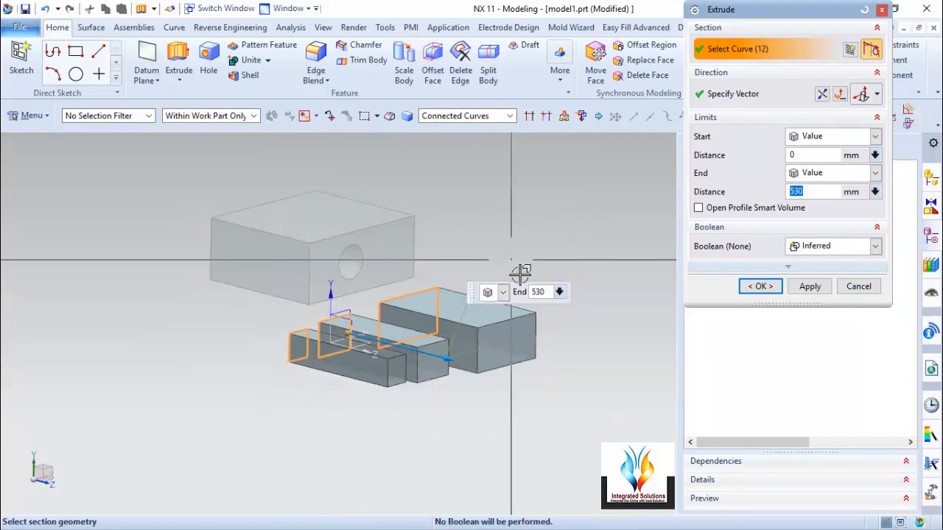
left_click_drag(511, 260, 237, 424)
Select the whole sketch of three rectangles as the extrude section with the Feature Curves rule, and deselect it.
left_click(435, 116)
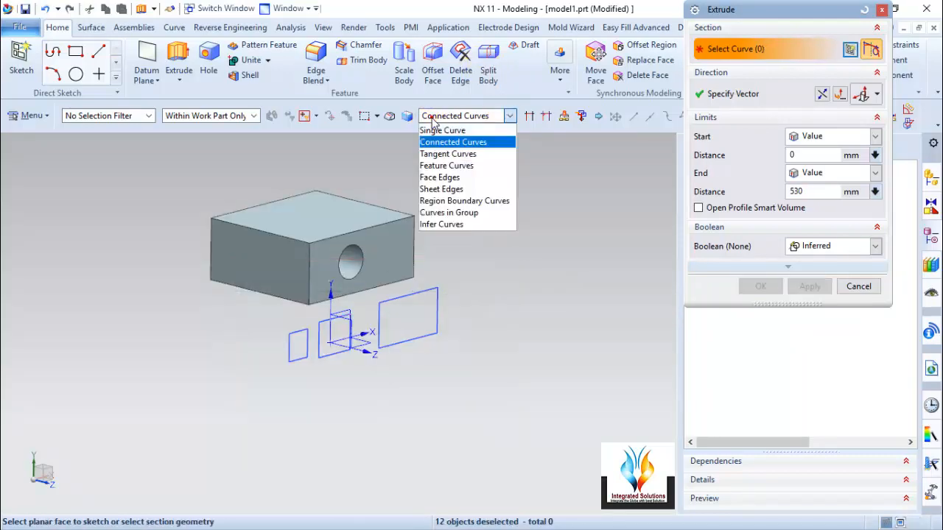
left_click(444, 167)
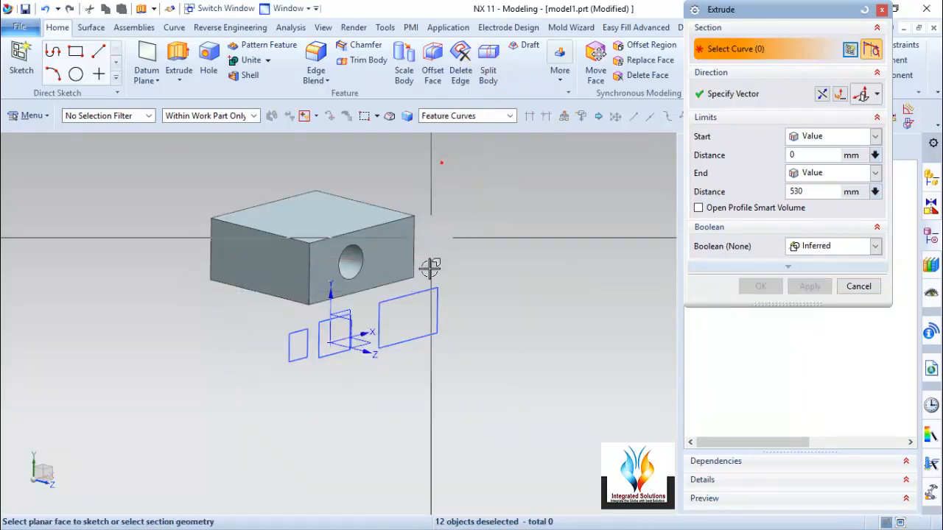
left_click(412, 309)
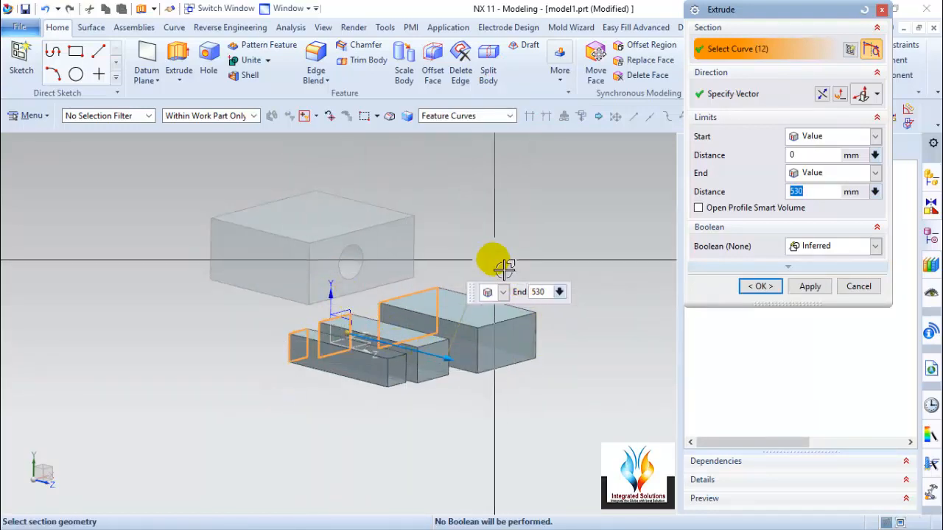
left_click(404, 296, "shift")
Pick the regions inside the three rectangles as the extrude section with the Region Boundary Curves rule.
left_click(464, 118)
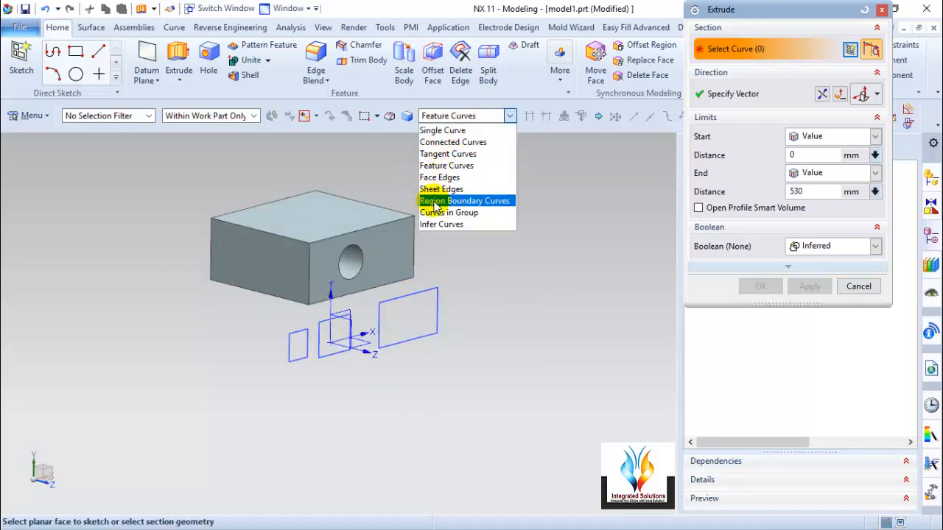
left_click(435, 201)
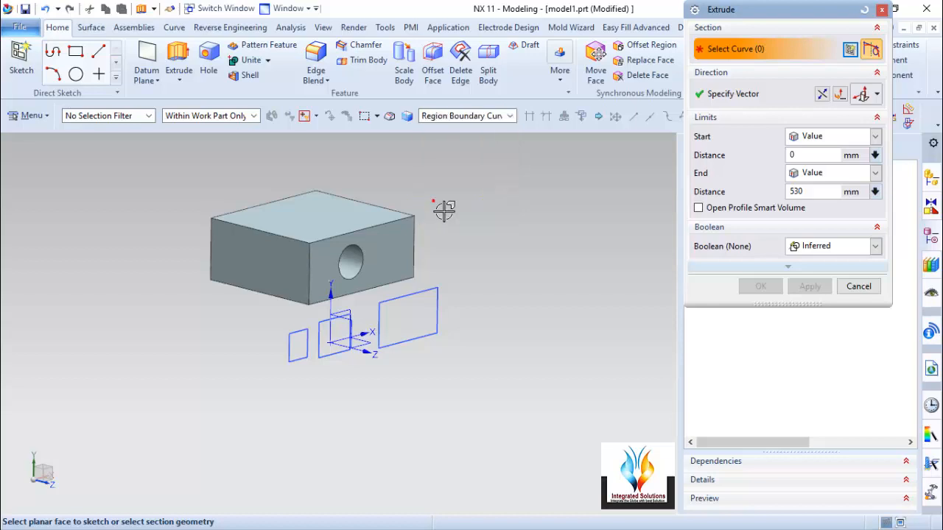
left_click(418, 322)
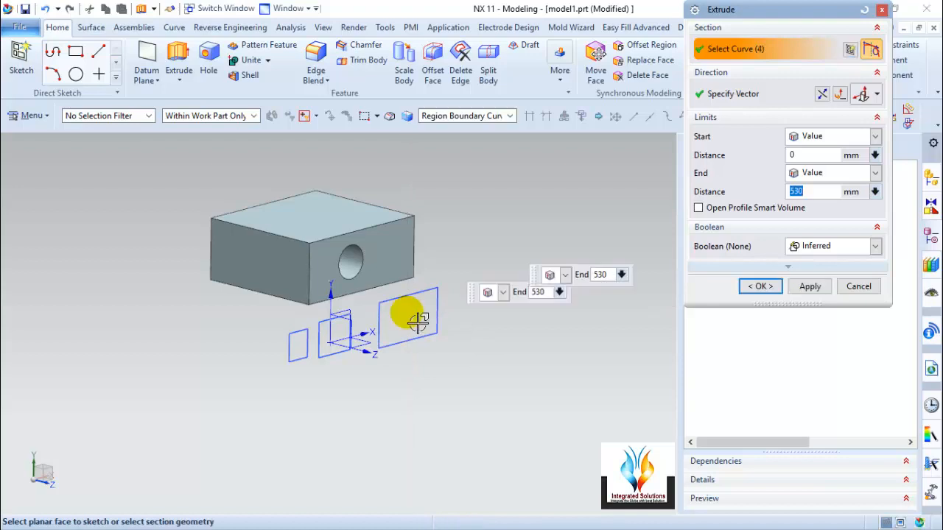
left_click(296, 353)
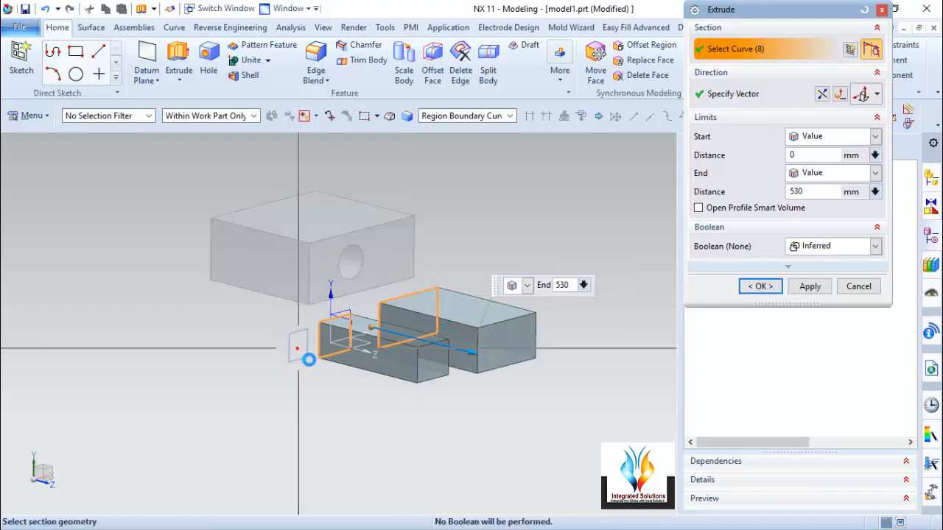
left_click(309, 359)
left_click(332, 330)
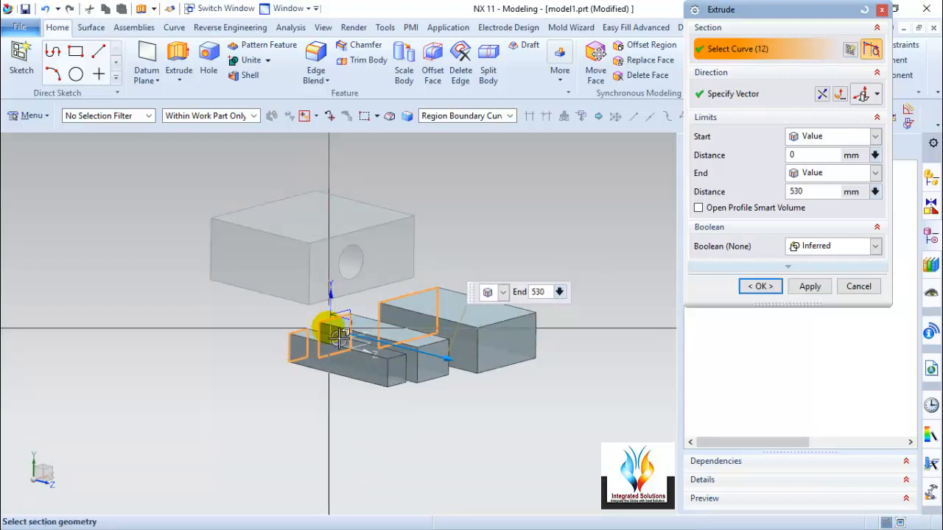
Try the Infer Curves rule by selecting the rectangles' sketch as the extrude section and deselecting it again.
left_click(466, 117)
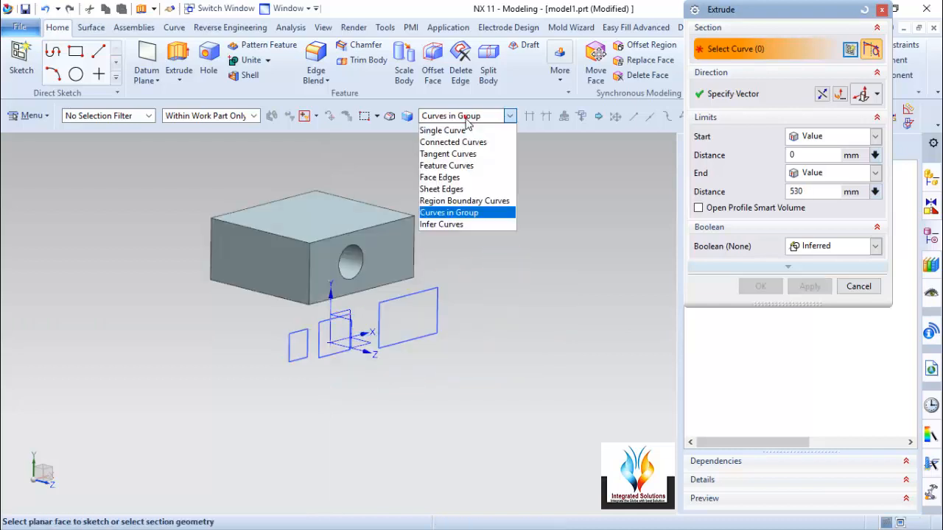
left_click(445, 225)
left_click(406, 294)
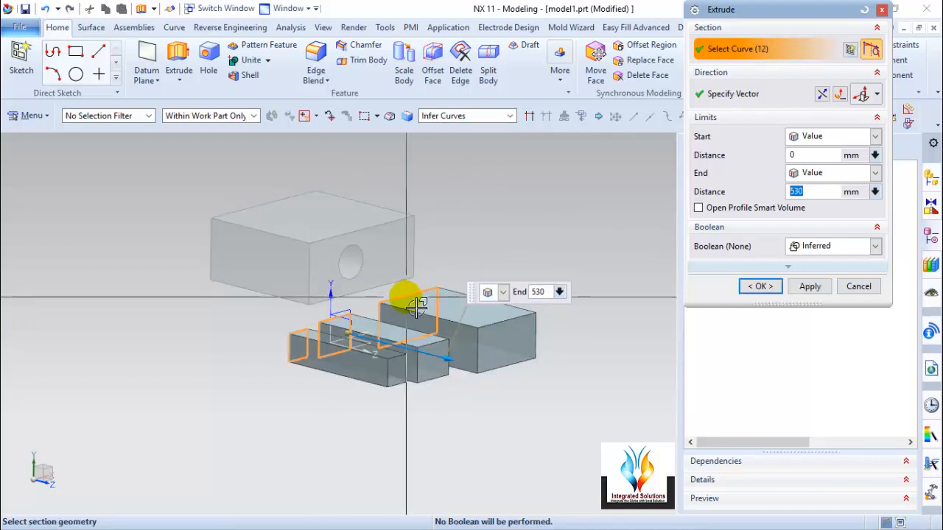
left_click(416, 308, "shift")
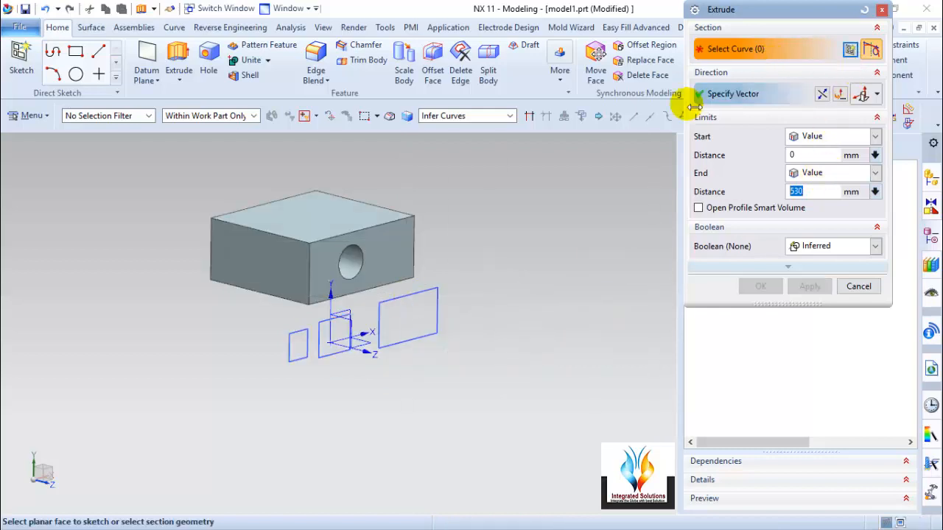
left_click(422, 308)
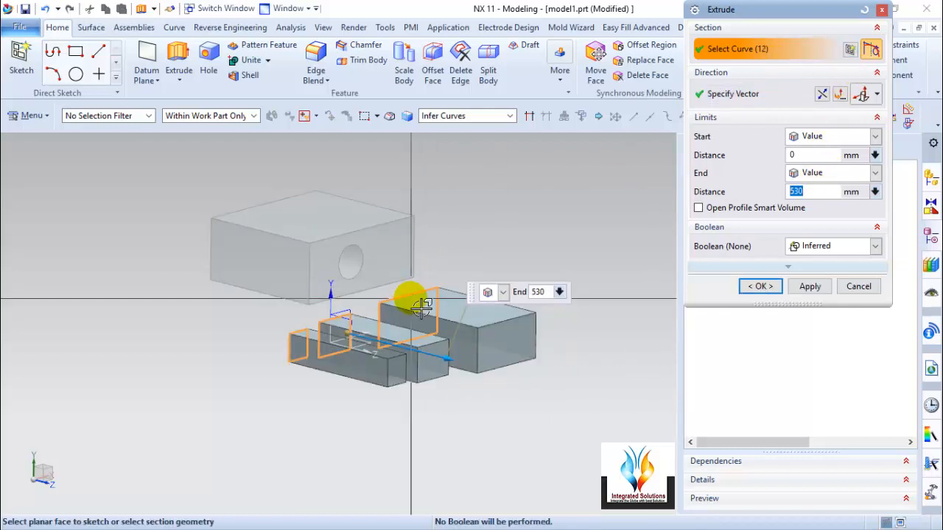
left_click(422, 308, "shift")
Select the largest rectangle alone as the extrude section with the Connected Curves rule.
left_click(464, 116)
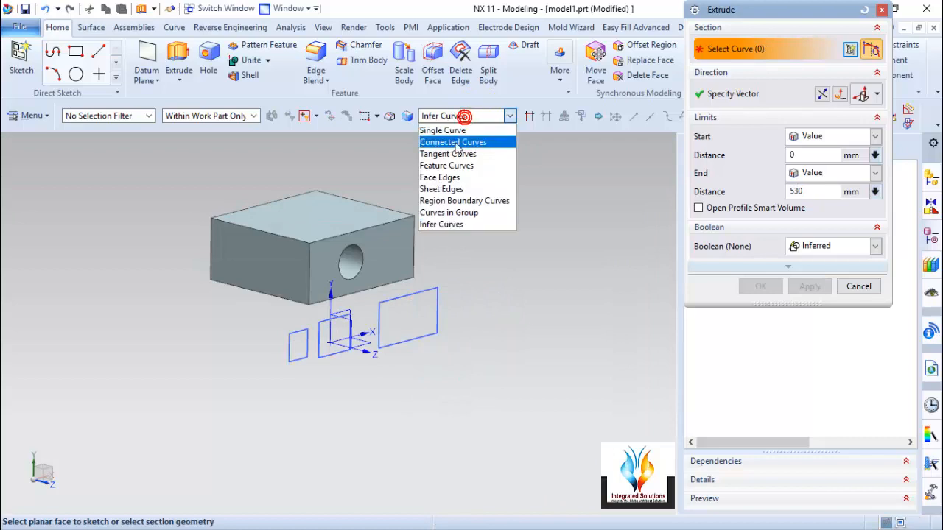
left_click(455, 143)
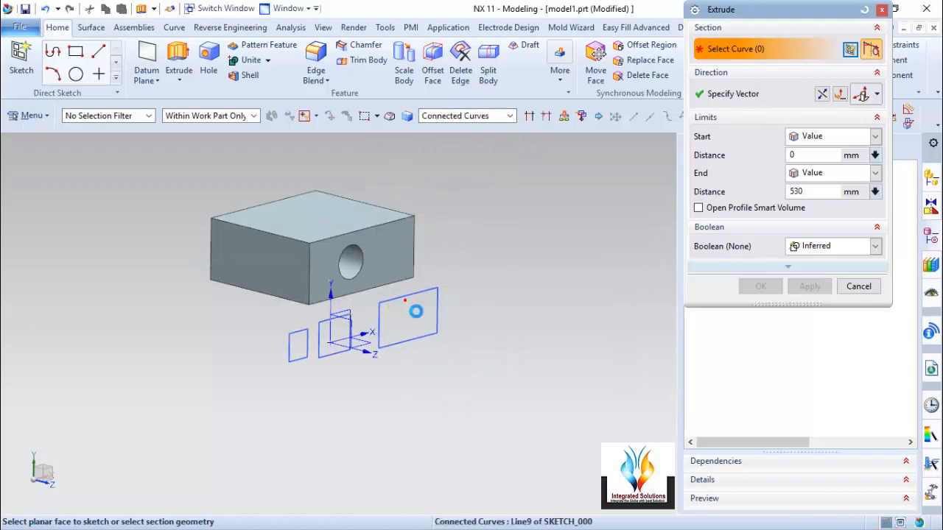
left_click(409, 306)
mouse_move(453, 385)
middle_mouse_down()
mouse_move(396, 400)
mouse_move(364, 436)
middle_mouse_up()
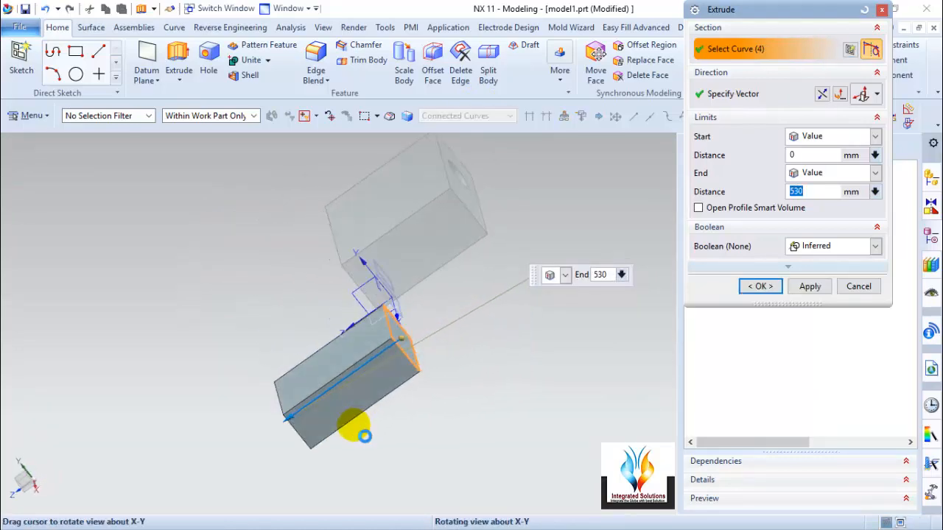
Define the extrude direction with an inferred vector along the datum's Z axis.
left_click(877, 94)
left_click(868, 119)
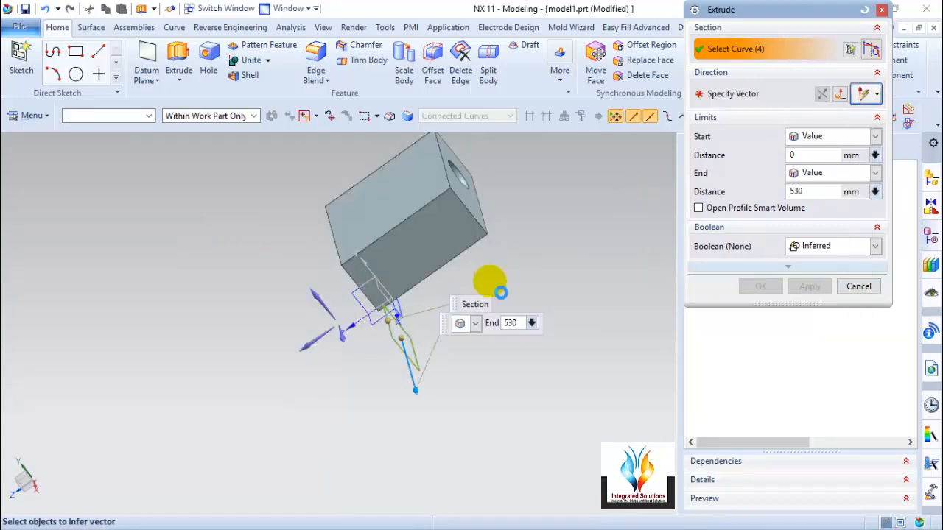
left_click(323, 352)
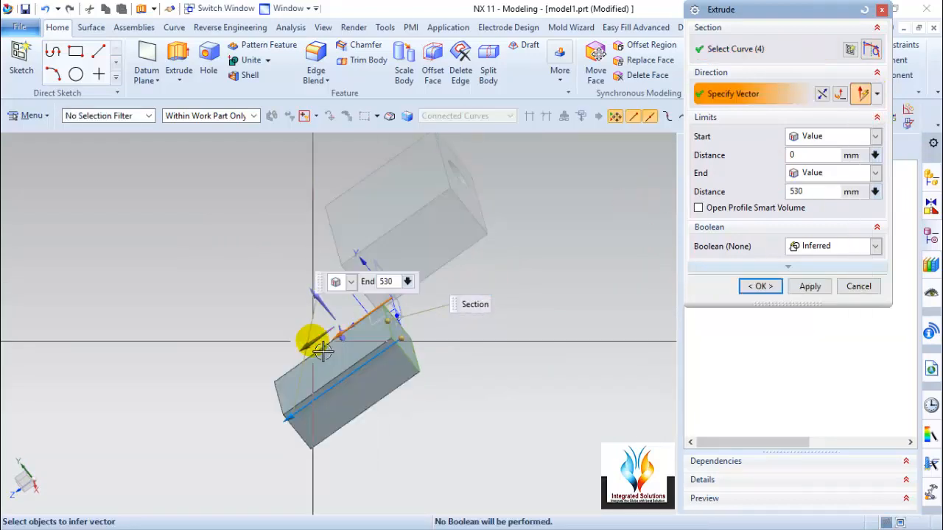
middle_click_drag(323, 352, 315, 267)
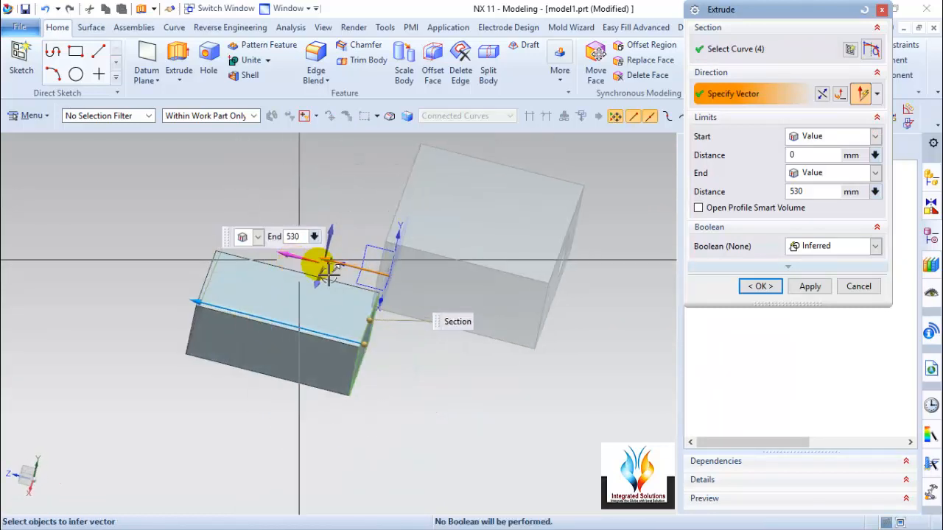
Reverse the extrude direction repeatedly, ending with the preview running opposite to the Z axis.
left_click(822, 95)
left_click(823, 95)
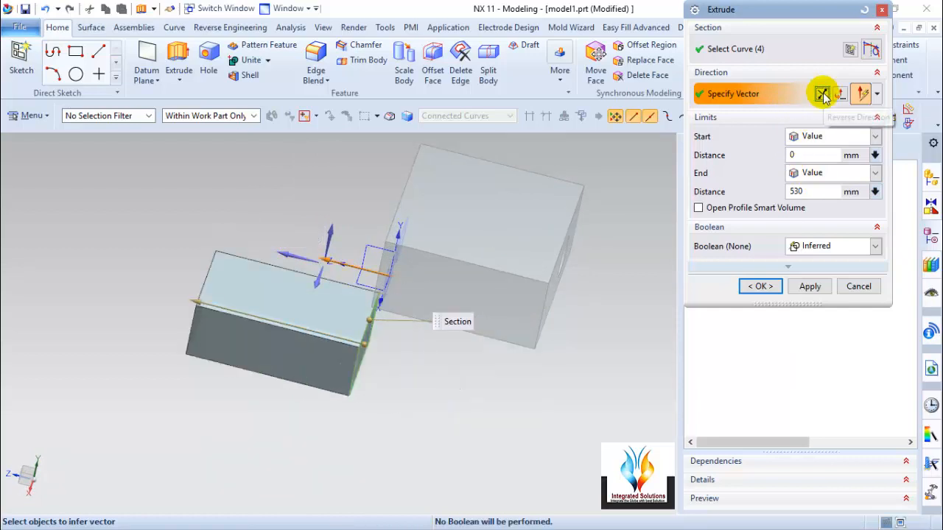
left_click(822, 95)
left_click(822, 95)
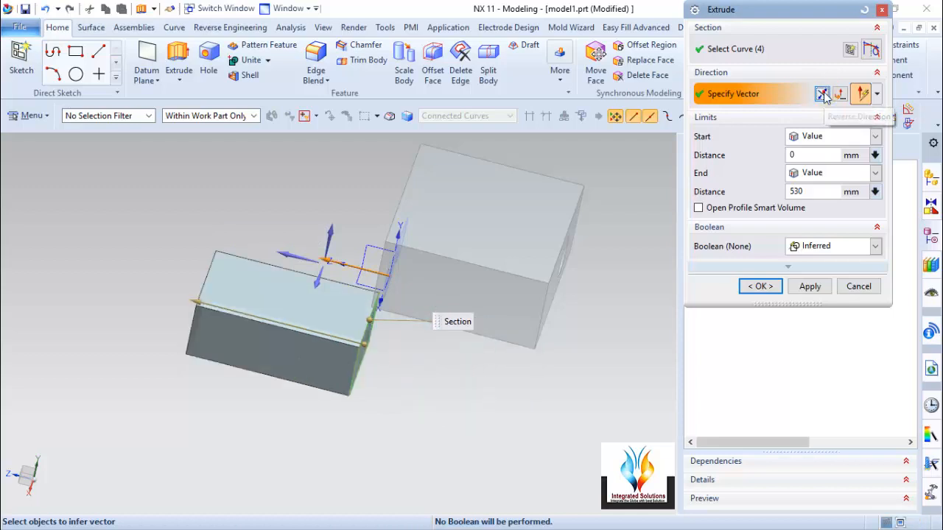
left_click(822, 95)
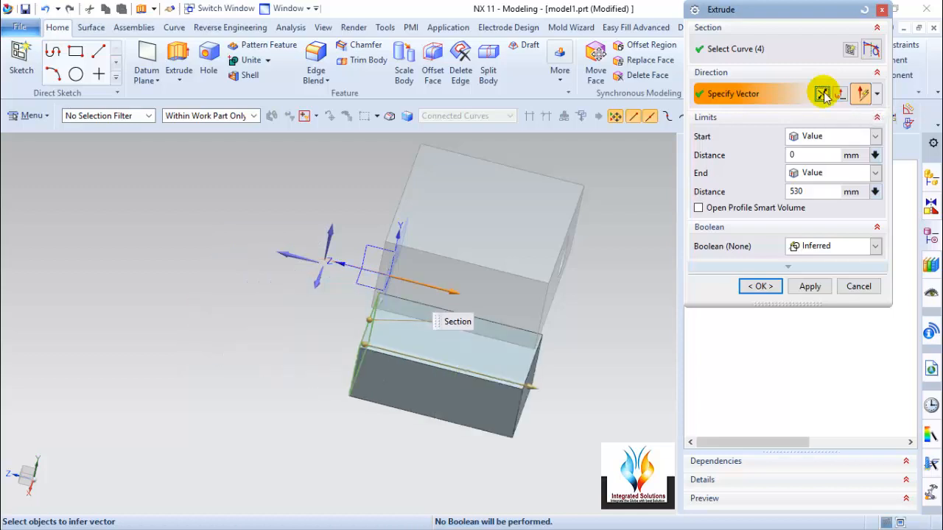
Define the extrude direction with a two-point vector from the datum origin to the block's far upper corner.
left_click(877, 97)
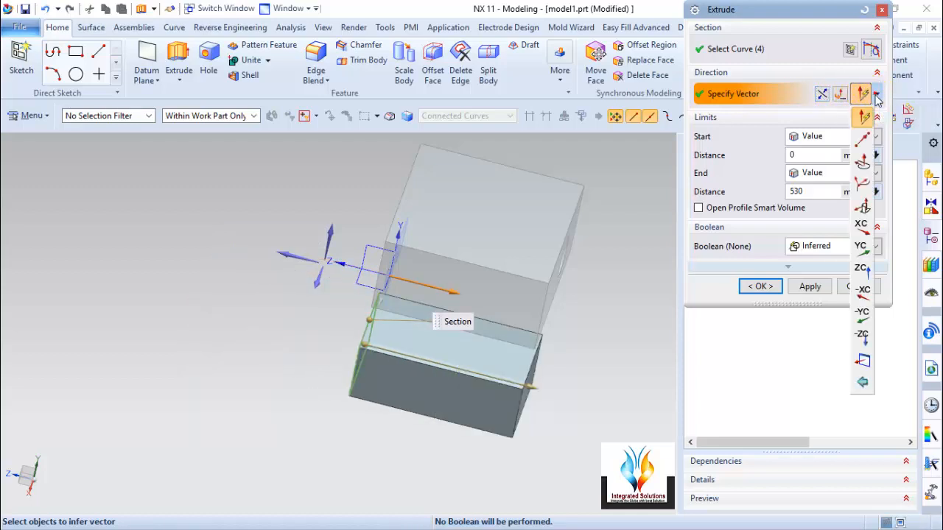
left_click(862, 142)
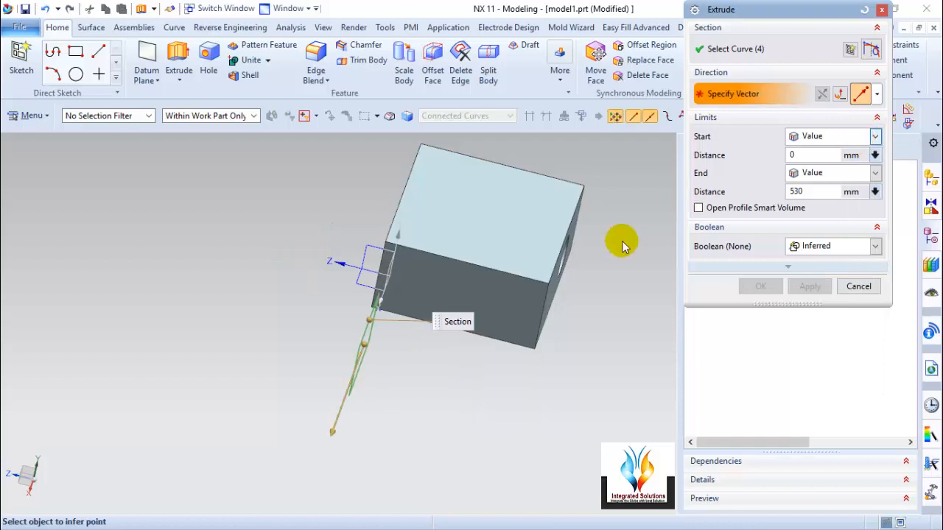
middle_click_drag(567, 357, 541, 328)
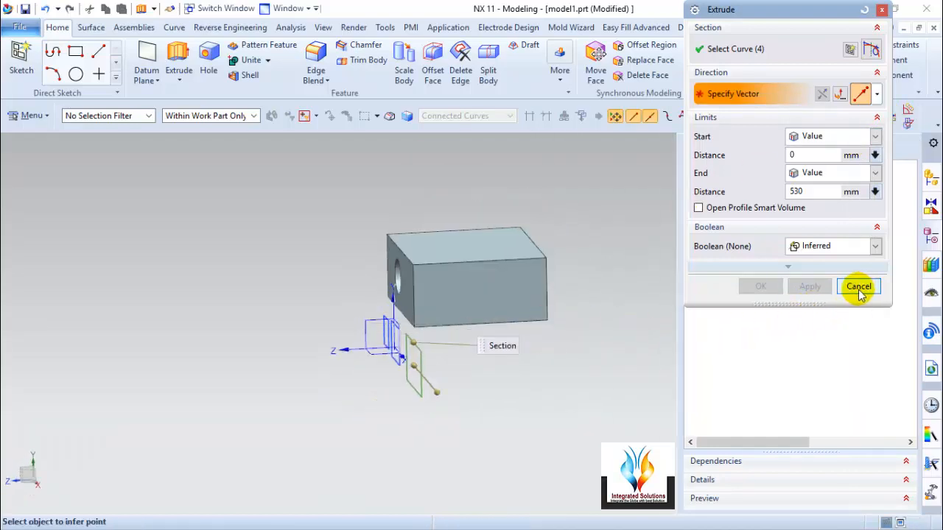
middle_click_drag(381, 366, 459, 396)
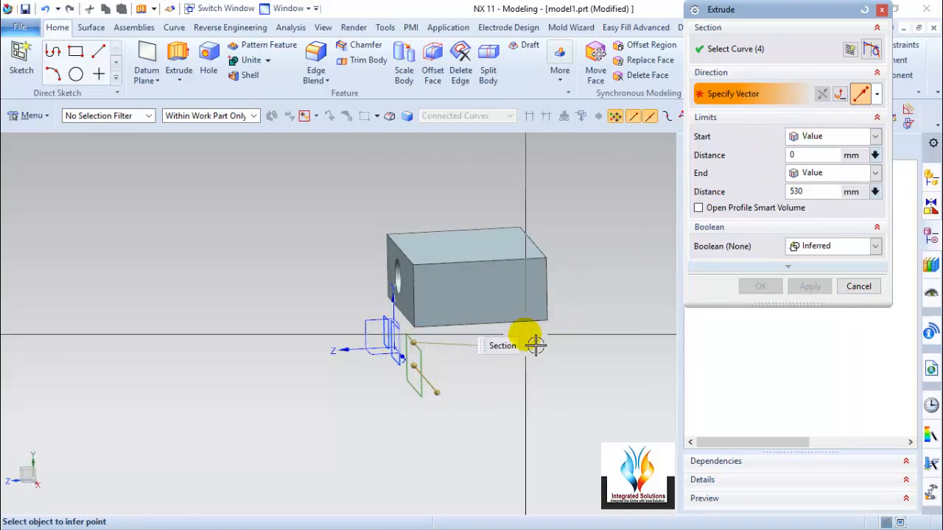
middle_click_drag(535, 343, 373, 316)
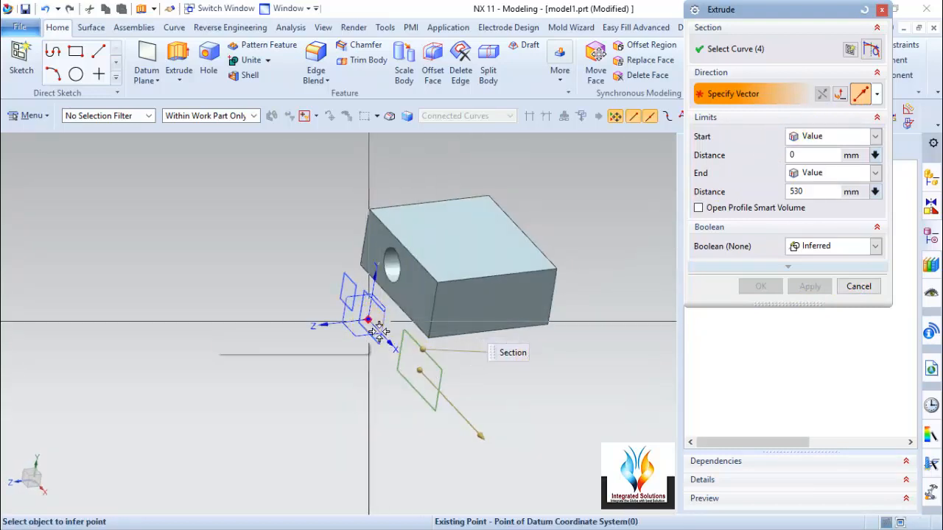
left_click(567, 277)
middle_click_drag(565, 411, 538, 396)
key("F8")
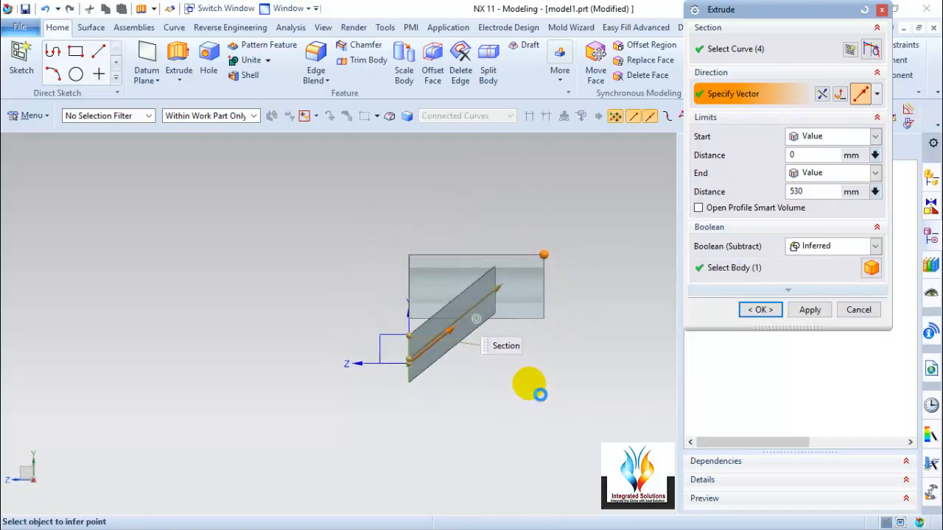
scroll(446, 375, "up", 3)
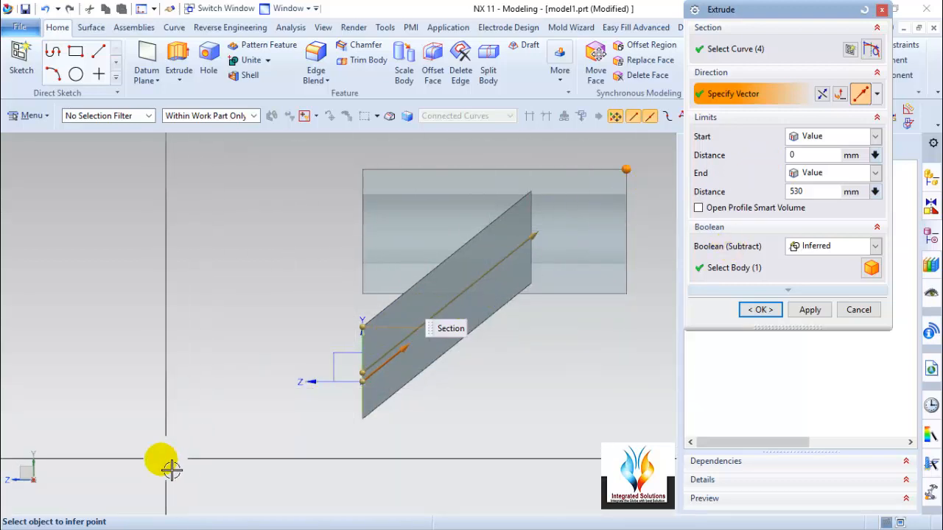
Define the extrude direction with a Curve/Axis Vector along the block's long upper side edge.
left_click(878, 94)
left_click(863, 164)
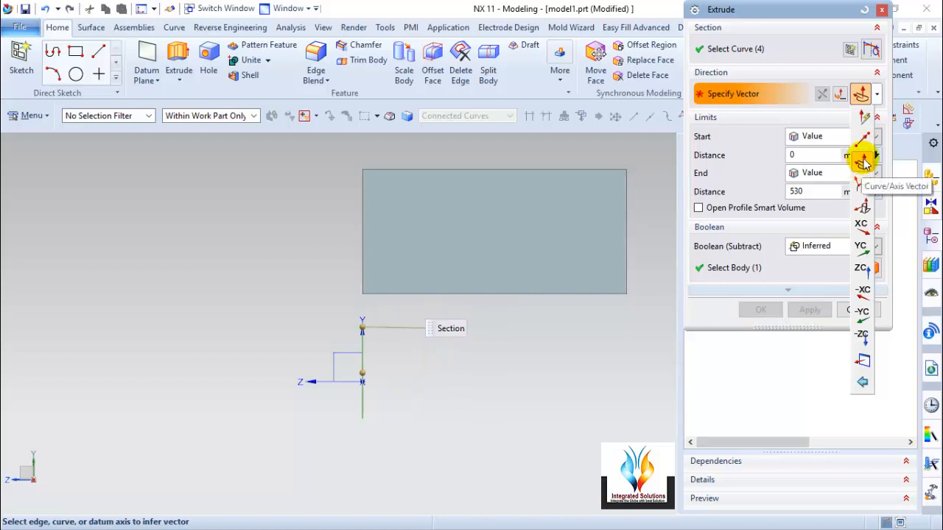
left_click(865, 163)
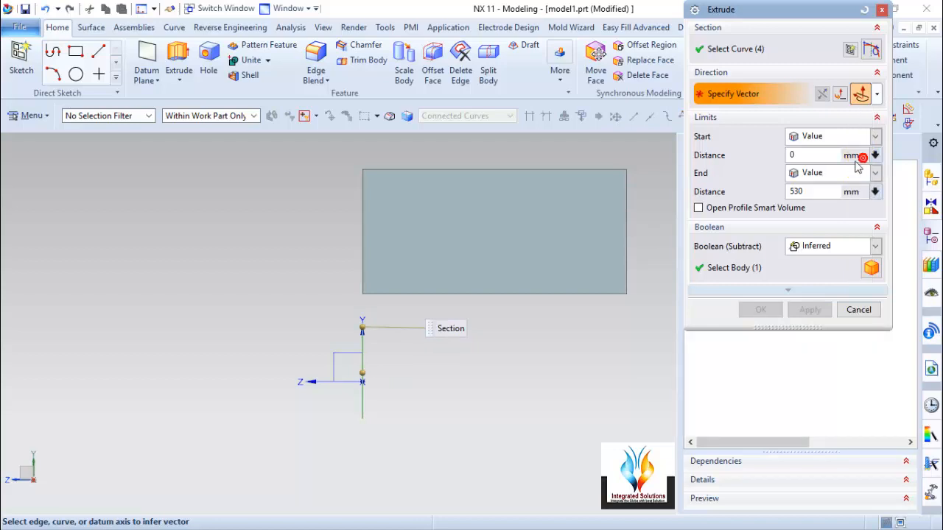
scroll(278, 271, "down", 3)
middle_click_drag(338, 335, 343, 341)
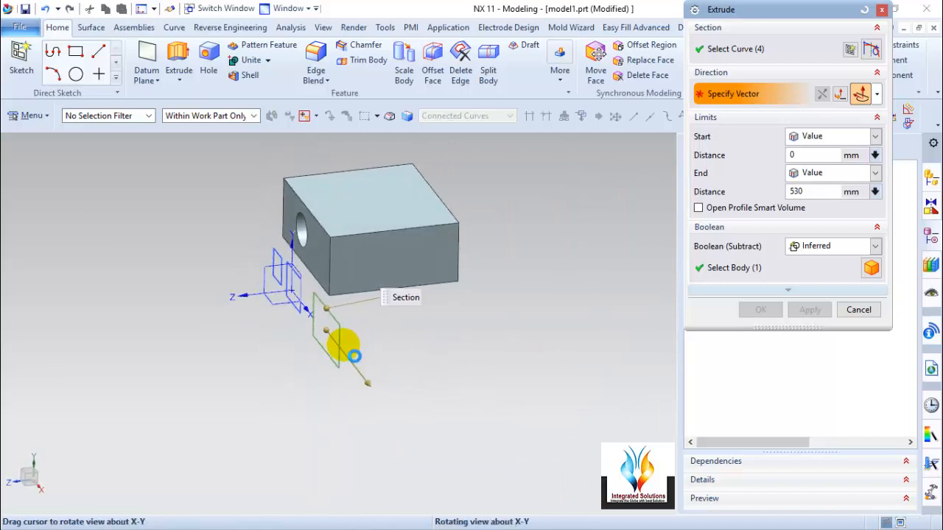
left_click(414, 245)
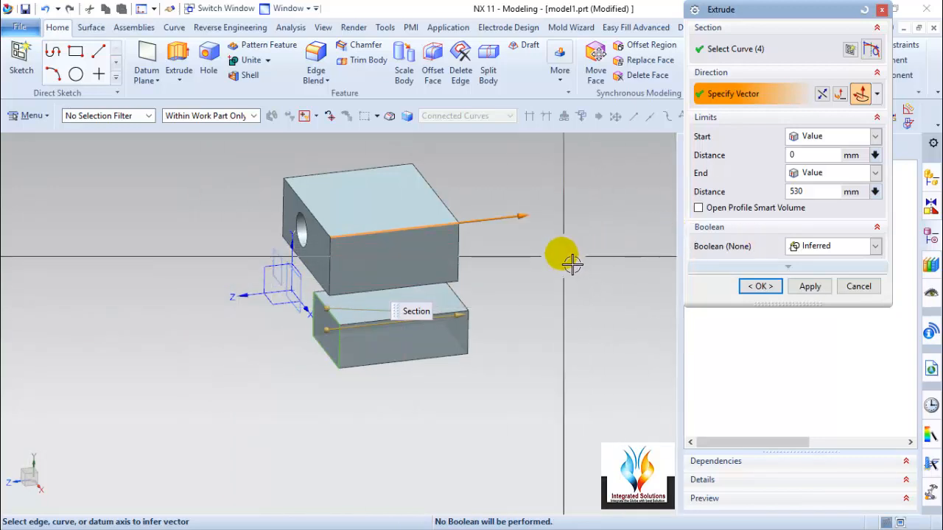
Replace the edge with the datum's Z axis as the direction vector and reverse it.
left_click(436, 228, "shift")
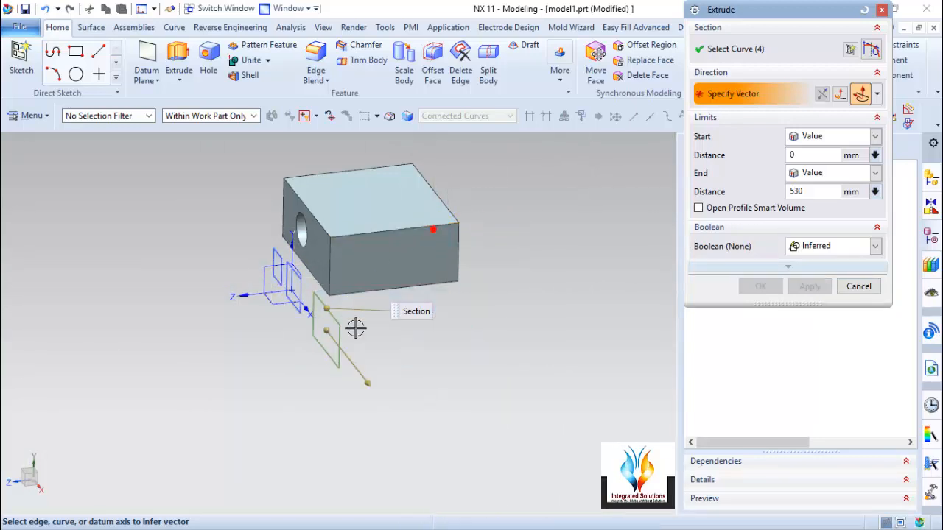
left_click(258, 305)
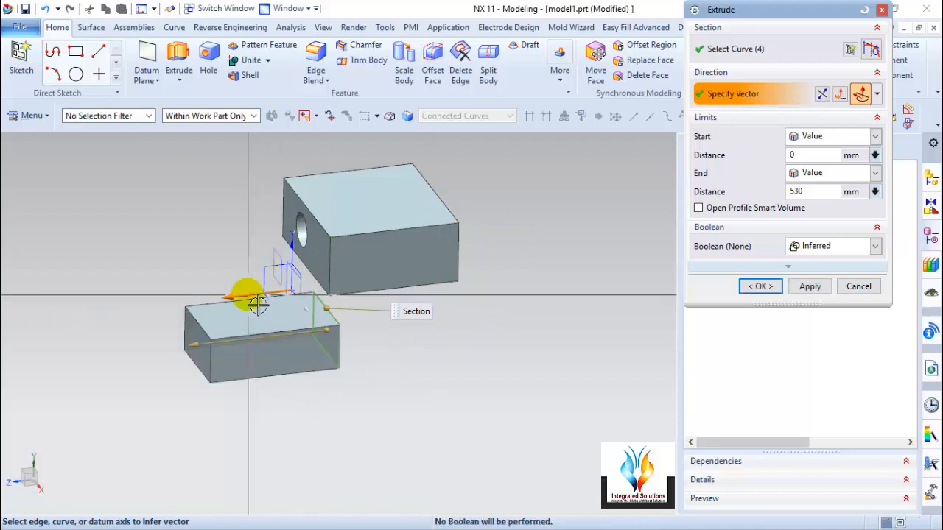
left_click(822, 96)
left_click(821, 95)
left_click(822, 95)
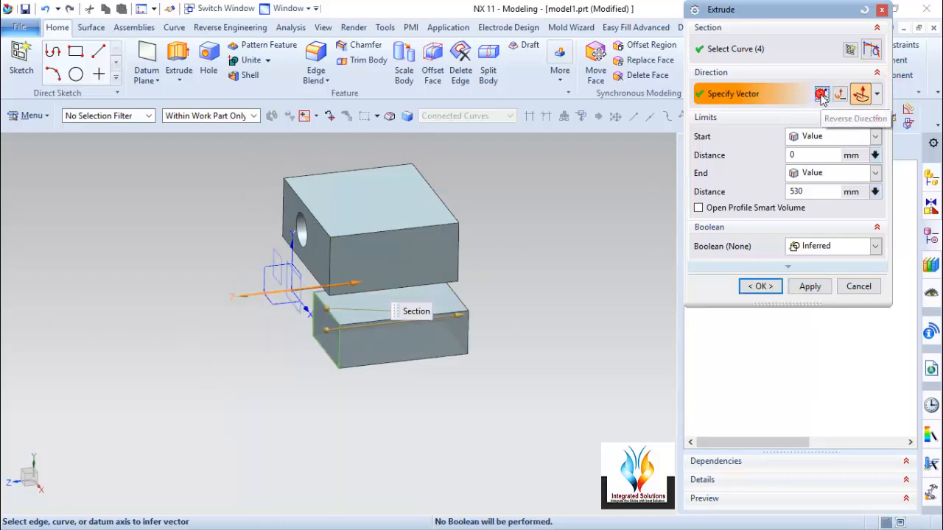
Define the extrude direction with a tangent vector at a point on the block's lower side edge.
left_click(876, 95)
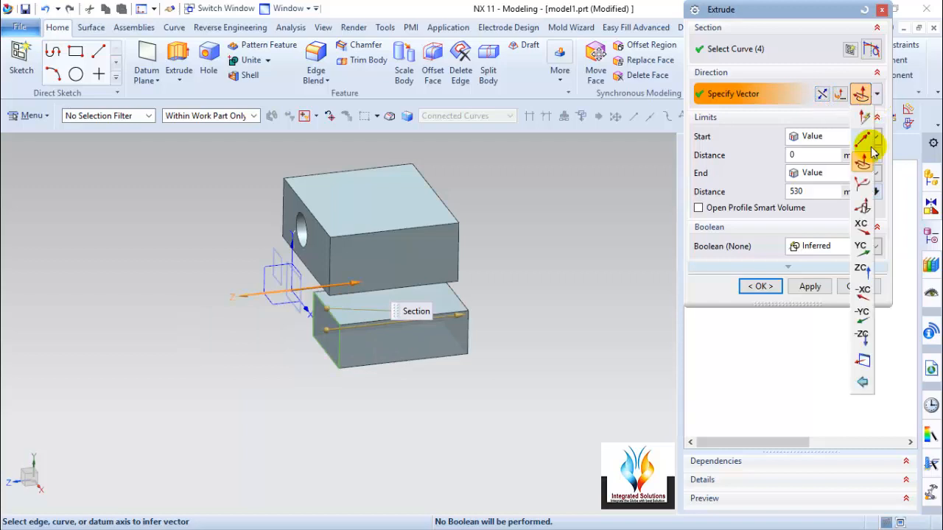
left_click(870, 192)
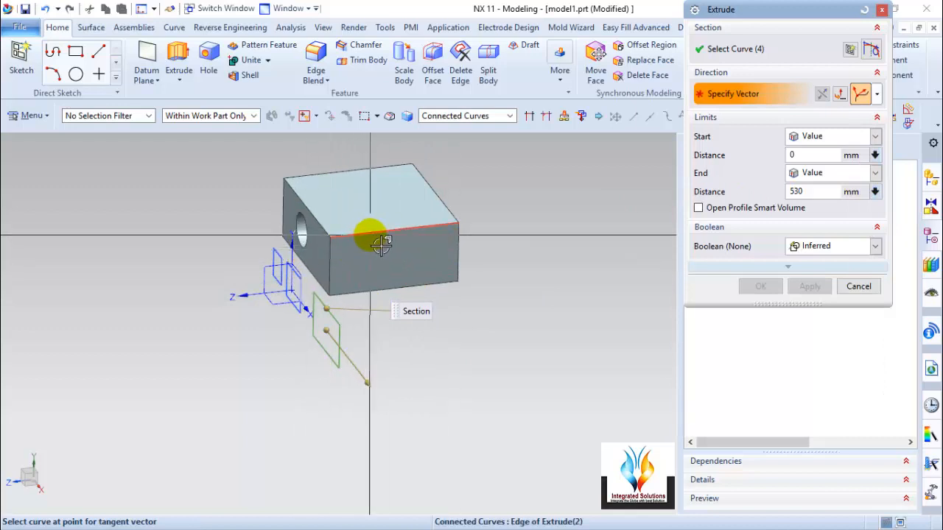
left_click(389, 302)
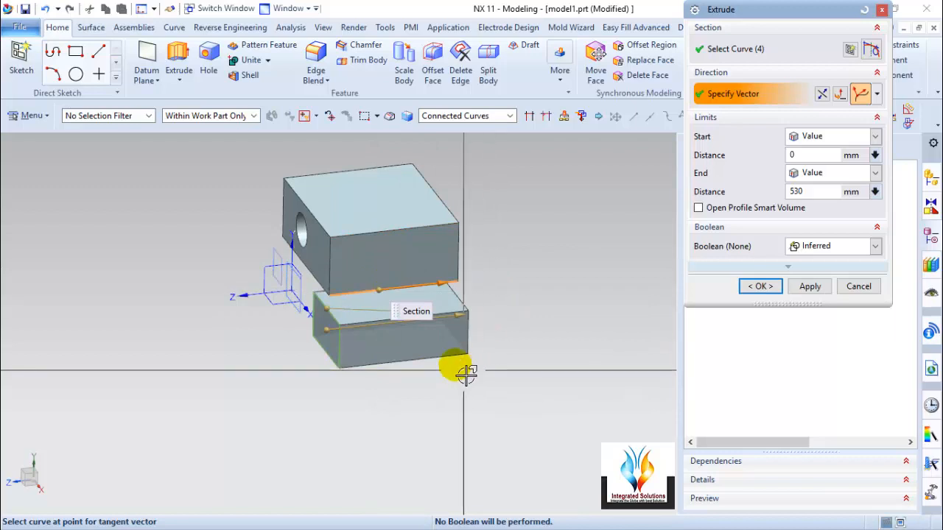
middle_click_drag(467, 374, 442, 377)
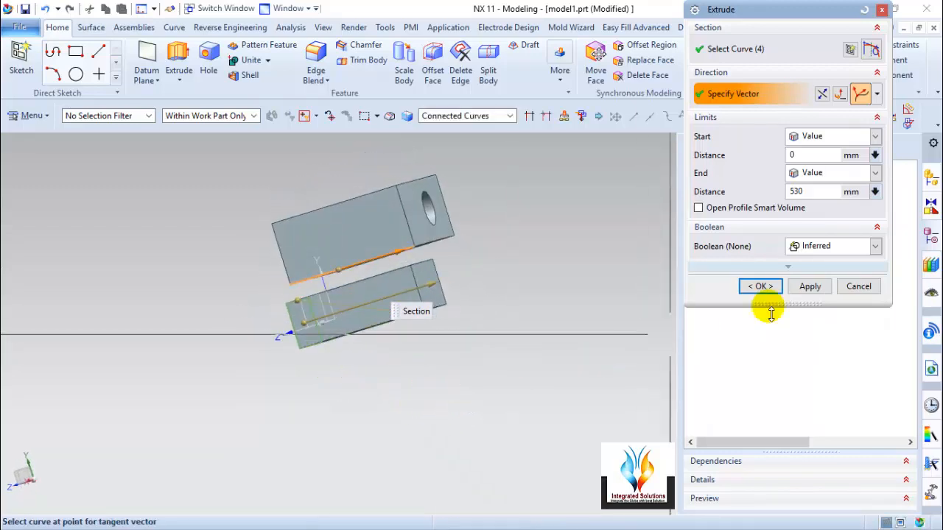
Switch the direction vector type to face/plane normal and cancel the extrusion.
left_click(877, 94)
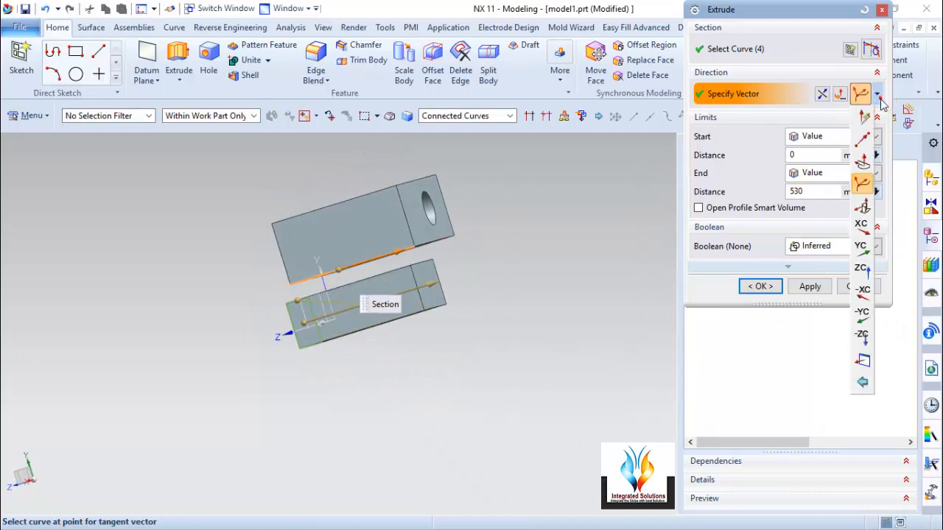
left_click(874, 216)
middle_click_drag(347, 313, 360, 343)
left_click(859, 286)
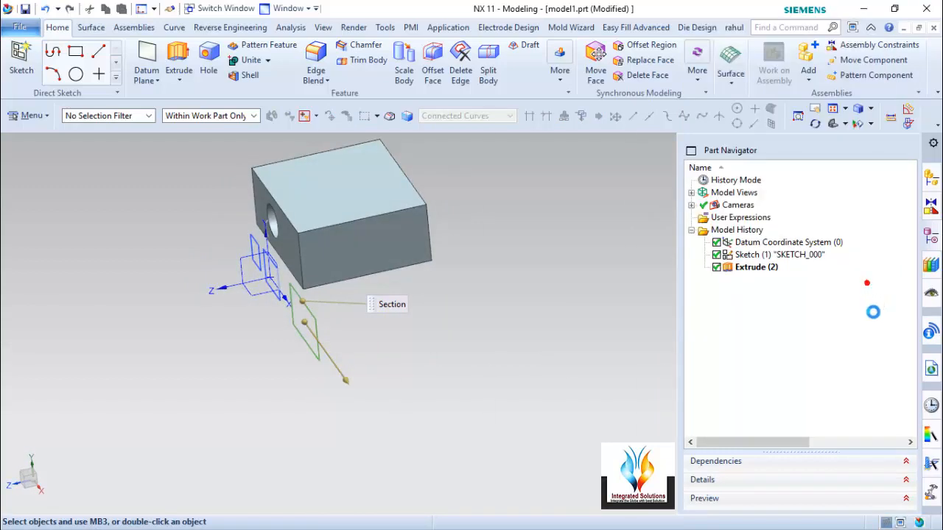
left_click(358, 46)
middle_click_drag(375, 196, 312, 326)
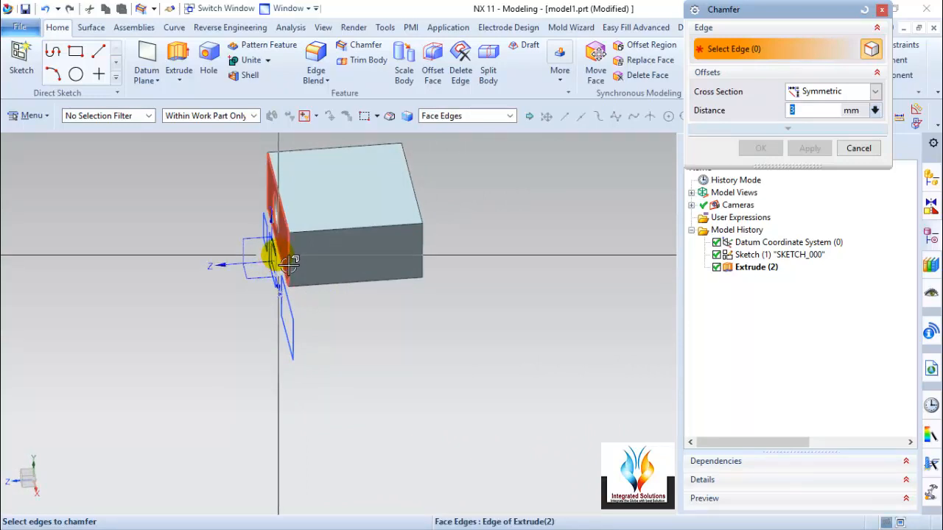
mouse_move(459, 316)
middle_mouse_down()
mouse_move(452, 305)
mouse_move(468, 315)
middle_mouse_up()
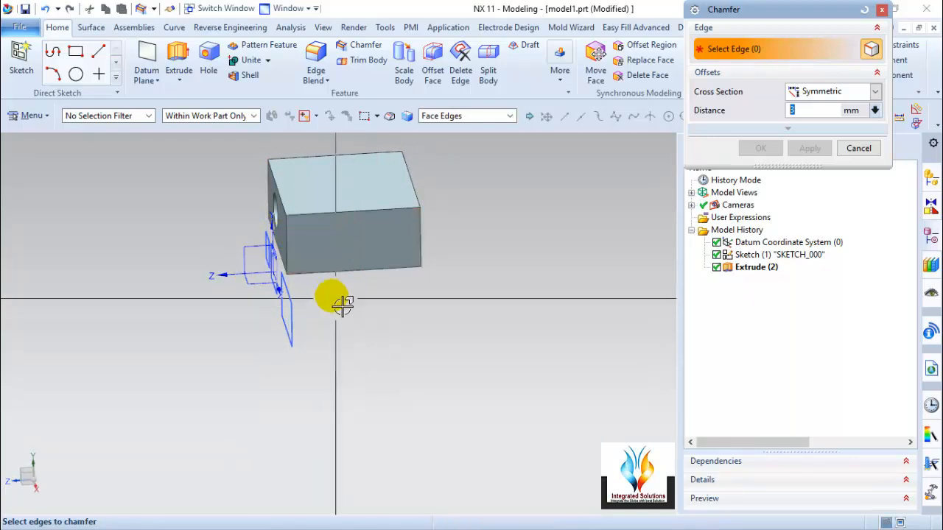
mouse_move(337, 301)
middle_mouse_down()
mouse_move(359, 307)
mouse_move(370, 282)
mouse_move(338, 314)
mouse_move(316, 273)
mouse_move(354, 297)
middle_mouse_up()
key("Escape")
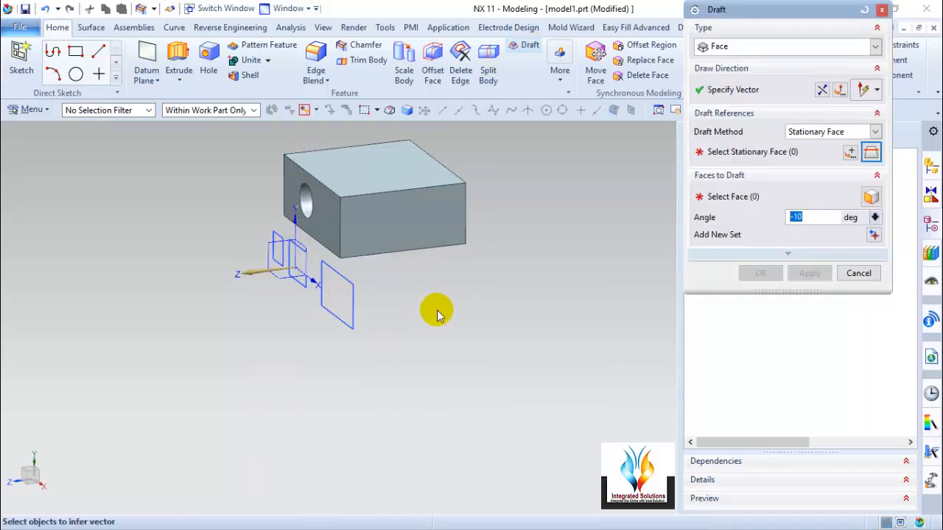
Set the block's bottom face as the draft's stationary face and choose the end face with the hole as the face to draft.
middle_click(322, 336)
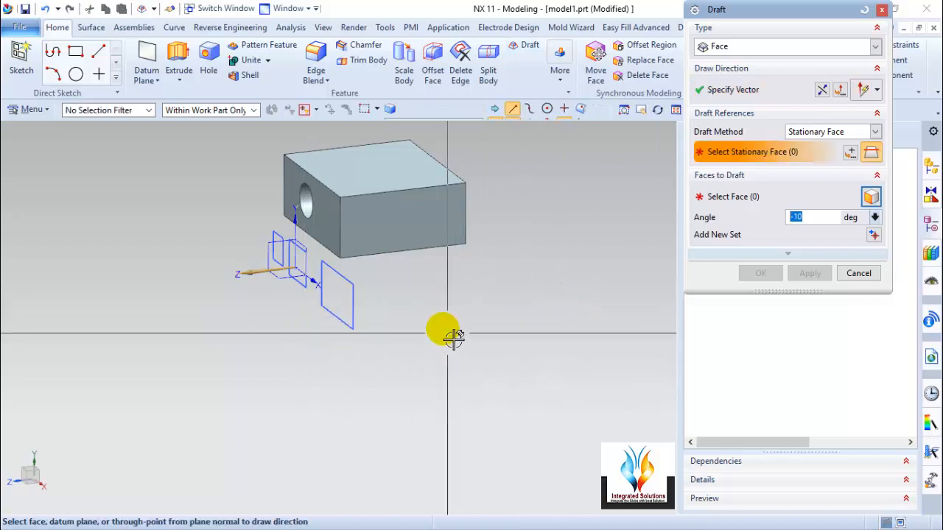
middle_click_drag(415, 294, 397, 263)
left_click(398, 265)
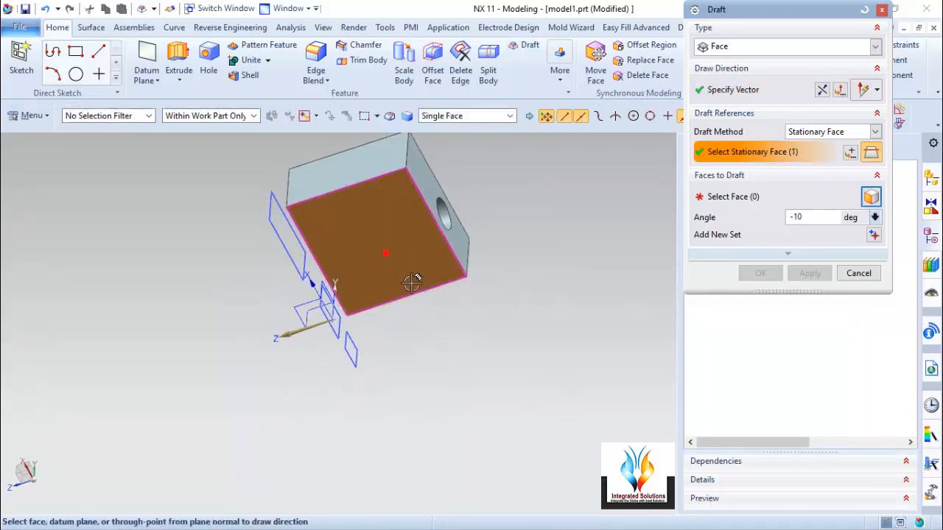
left_click(740, 198)
left_click(389, 231)
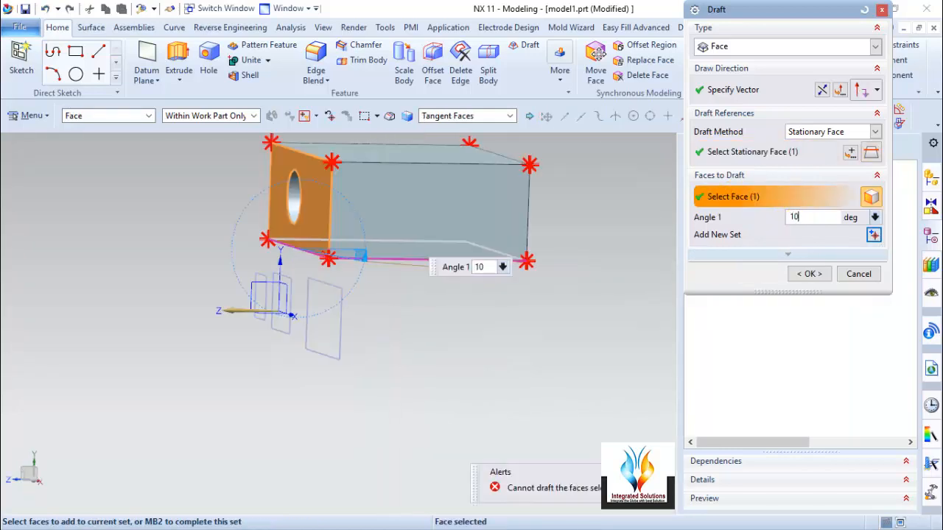
Set the draft angle of the end face with the hole to 45 degrees and create the draft.
key("Return")
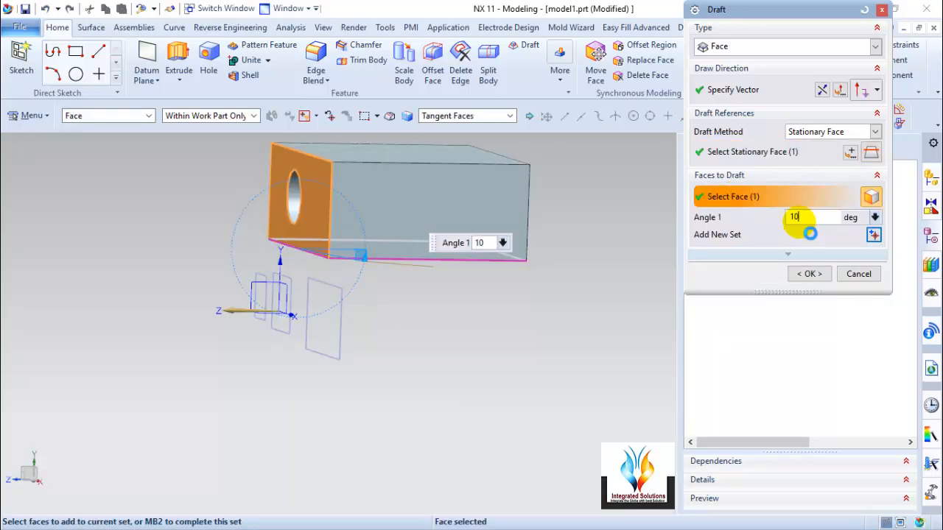
type("45")
key("Return")
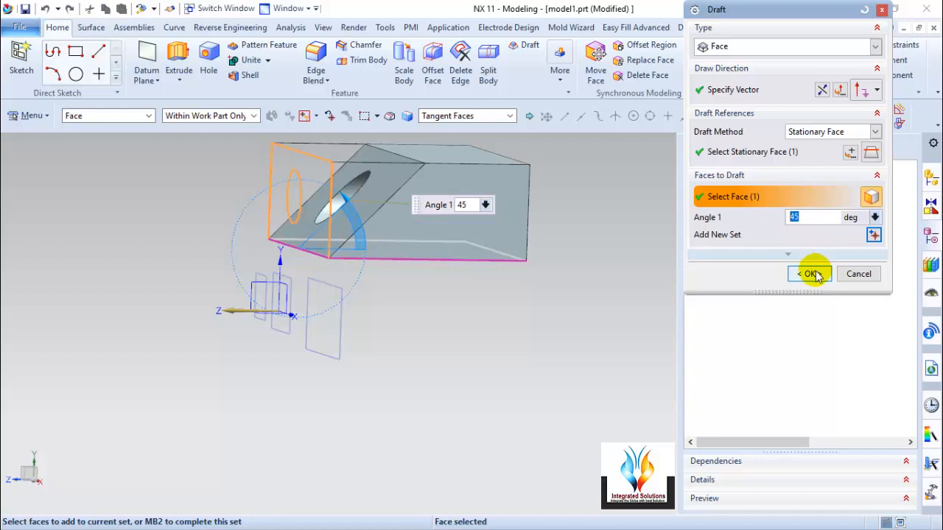
left_click(810, 274)
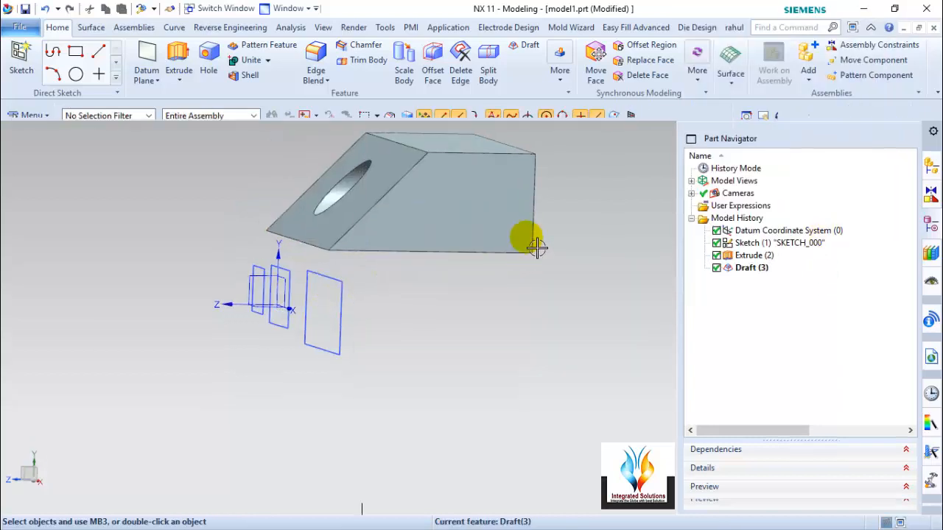
Start an Extrude and define its direction with a Face/Plane Normal vector on the slanted face with the hole.
left_click(181, 58)
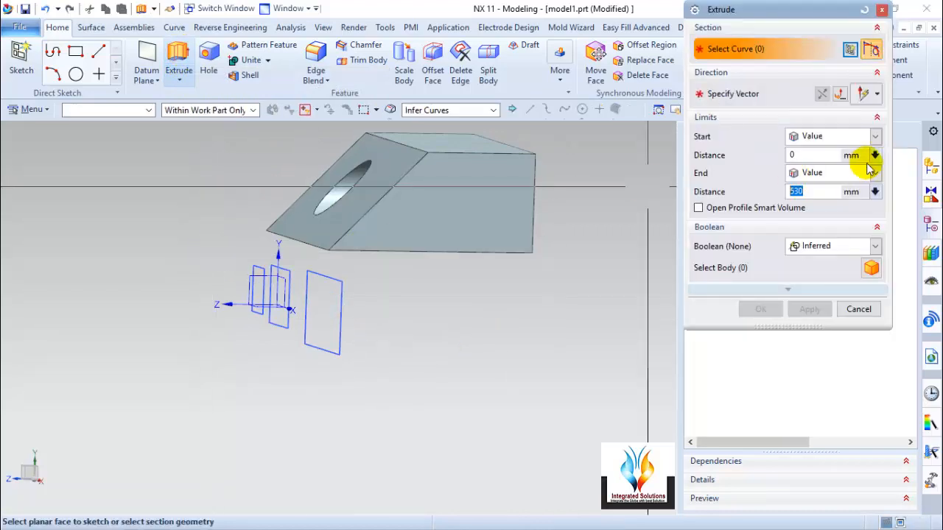
left_click(863, 94)
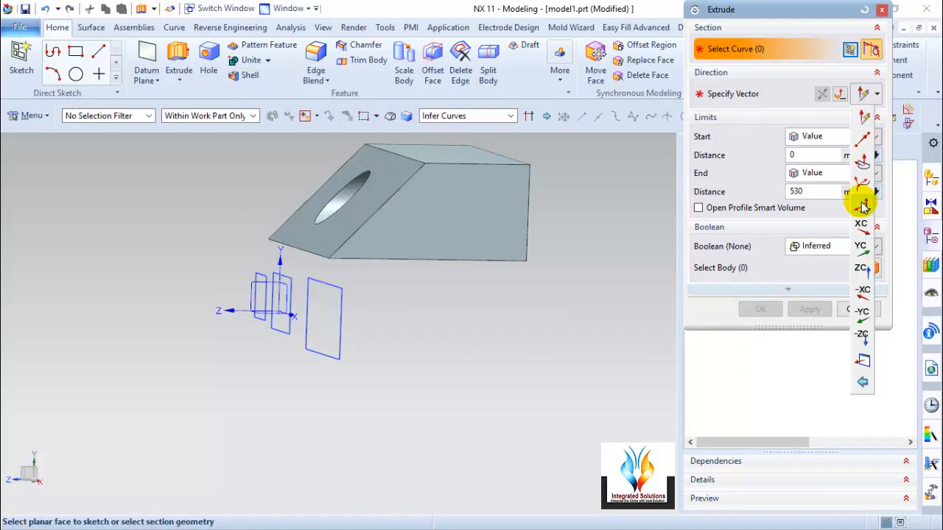
left_click(865, 205)
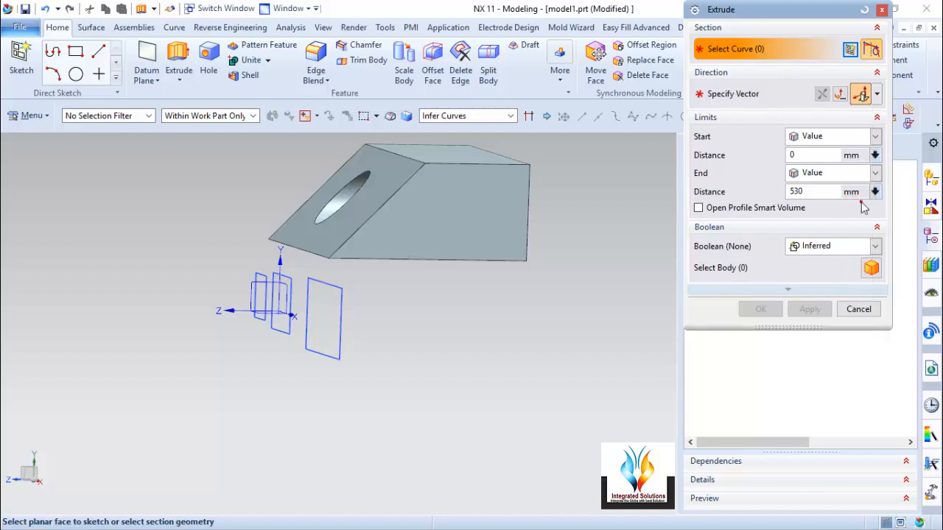
left_click(746, 50)
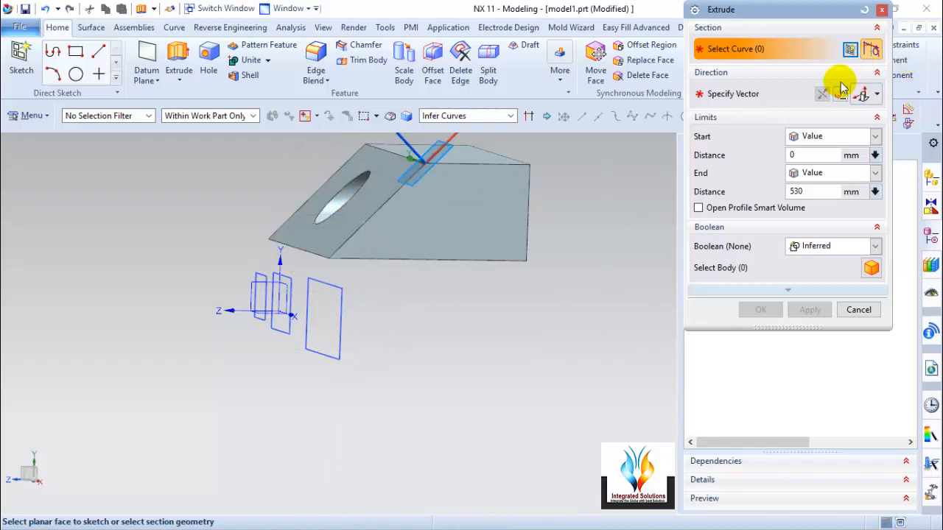
left_click(741, 93)
left_click(381, 203)
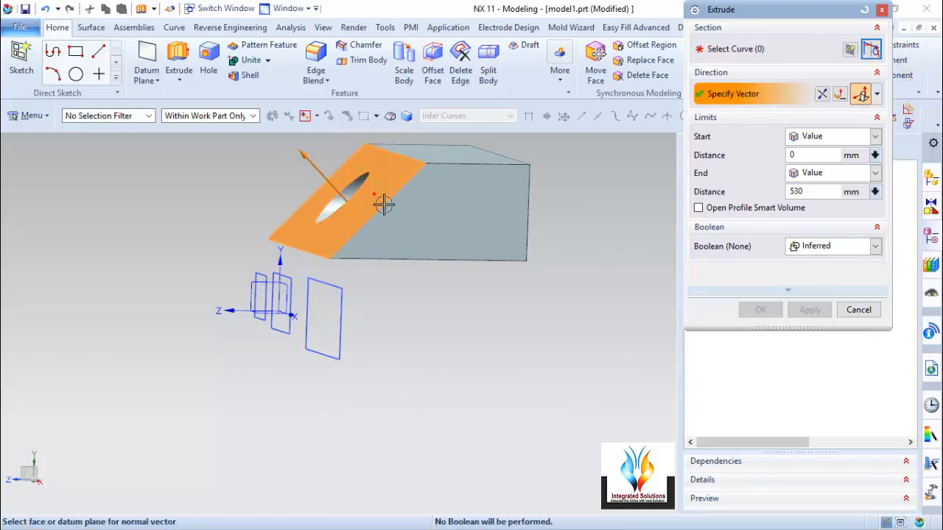
Select the sketch with the three rectangles as the extrude section and inspect the angled preview from the side.
left_click(750, 54)
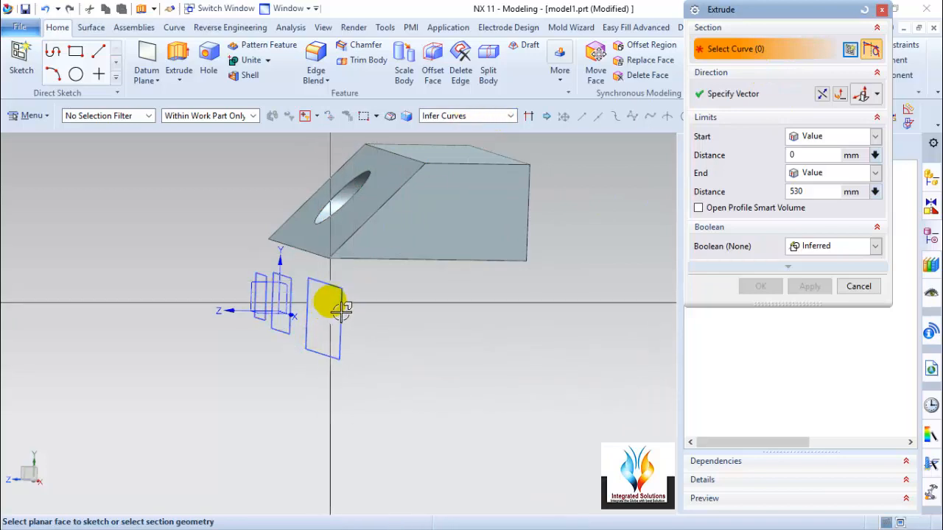
scroll(369, 299, "down", 1)
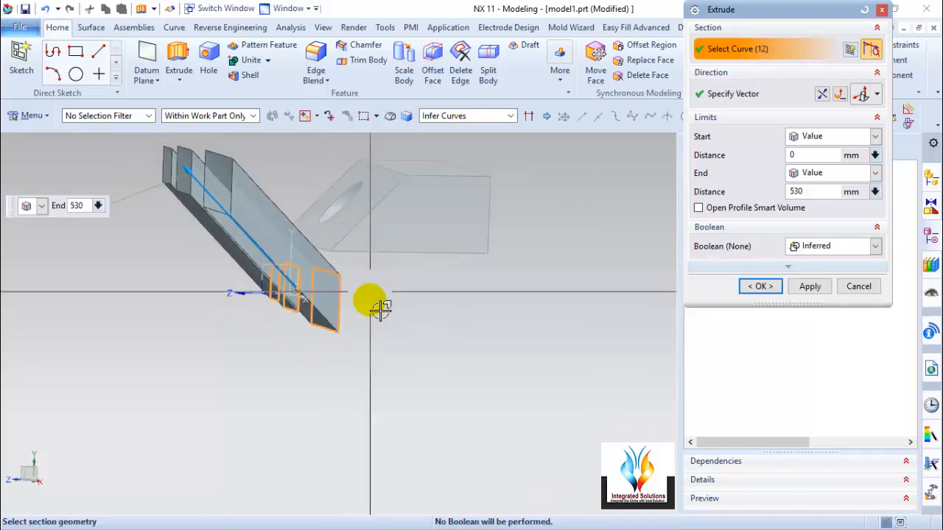
middle_click_drag(369, 323, 331, 333)
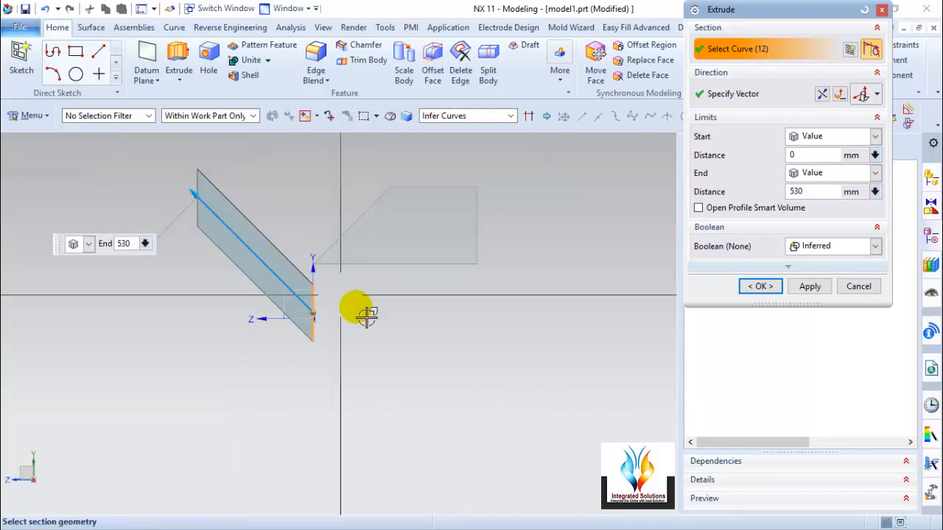
middle_click_drag(333, 259, 383, 249)
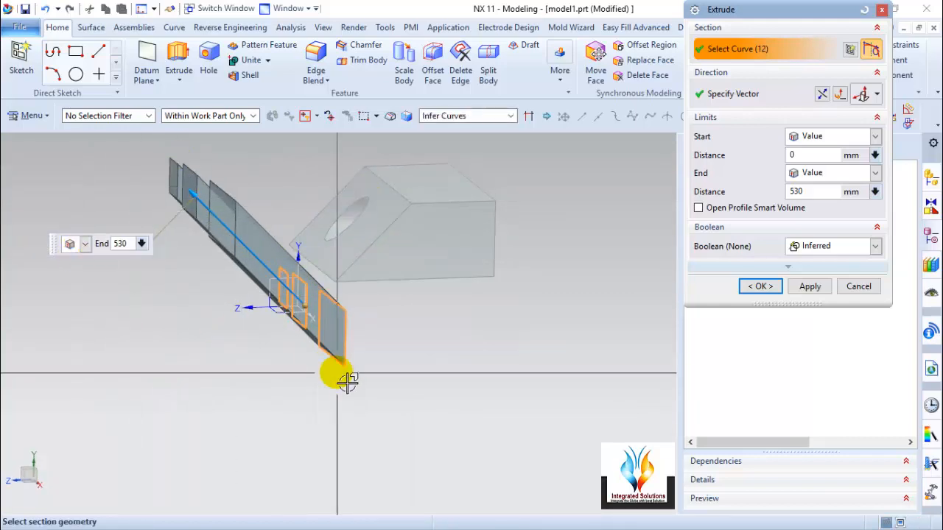
Change the extrude direction to the XC axis and examine the preview at the sketch profiles.
left_click(877, 96)
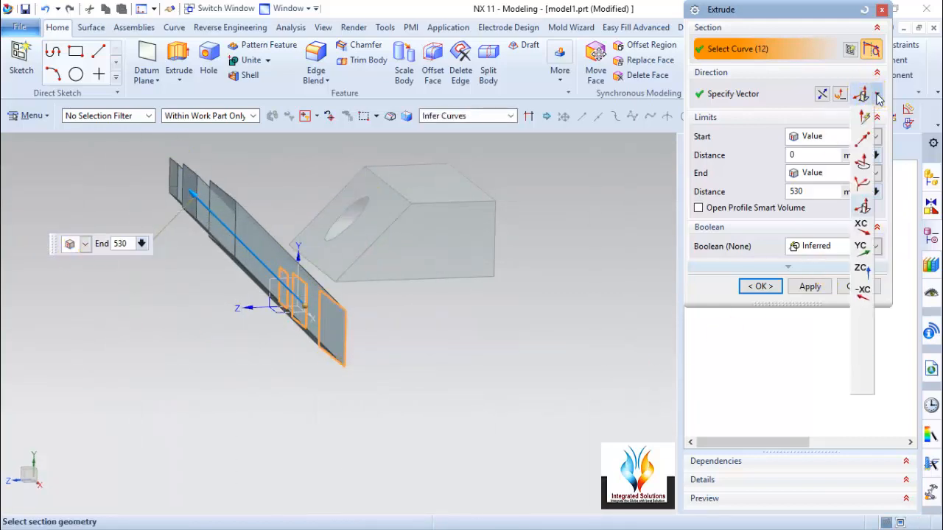
left_click(873, 238)
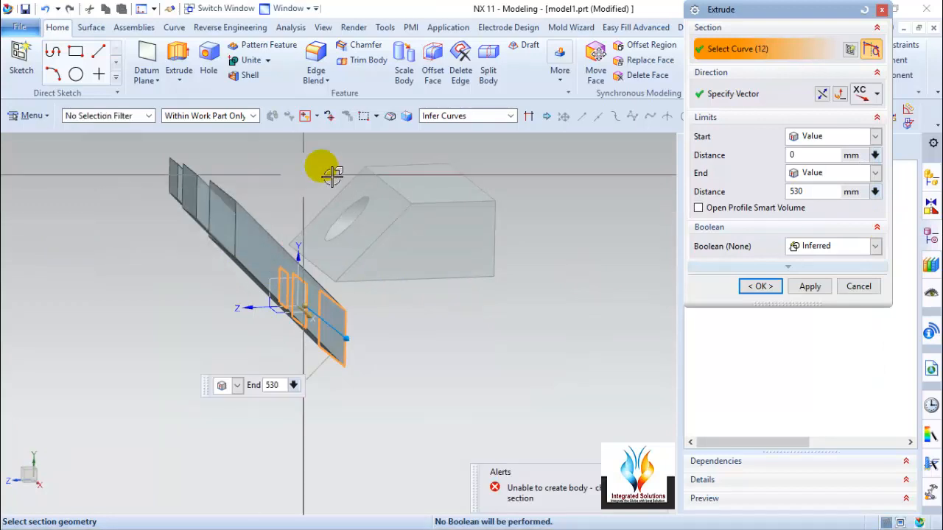
scroll(369, 366, "down", 2)
middle_click_drag(369, 366, 336, 389)
scroll(332, 294, "up", 6)
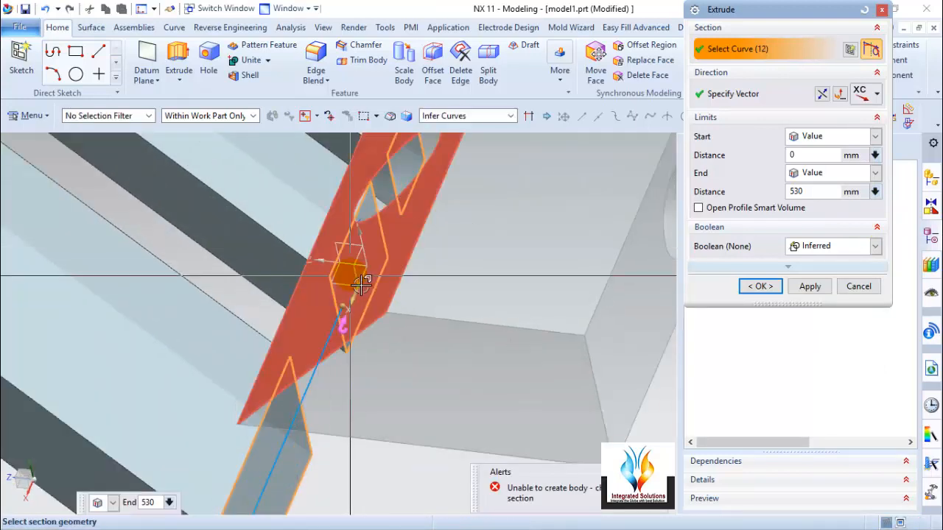
mouse_move(362, 274)
middle_mouse_down()
mouse_move(375, 281)
mouse_move(368, 274)
middle_mouse_up()
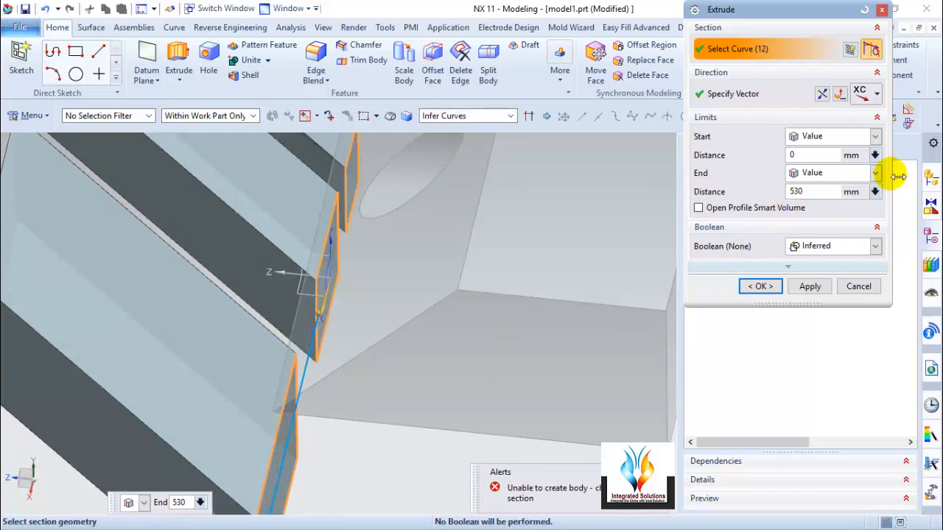
Change the extrude direction to the ZC axis and examine the preview of the three bars.
left_click(876, 98)
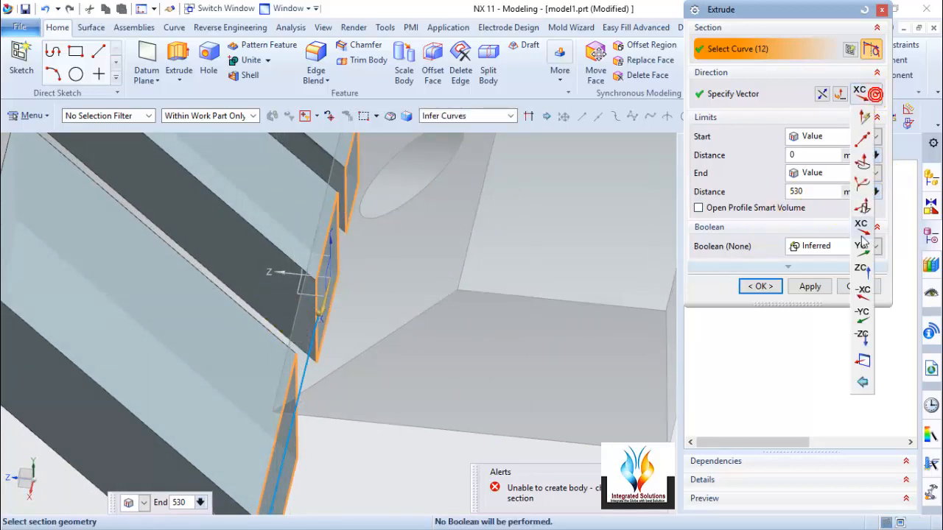
left_click(861, 268)
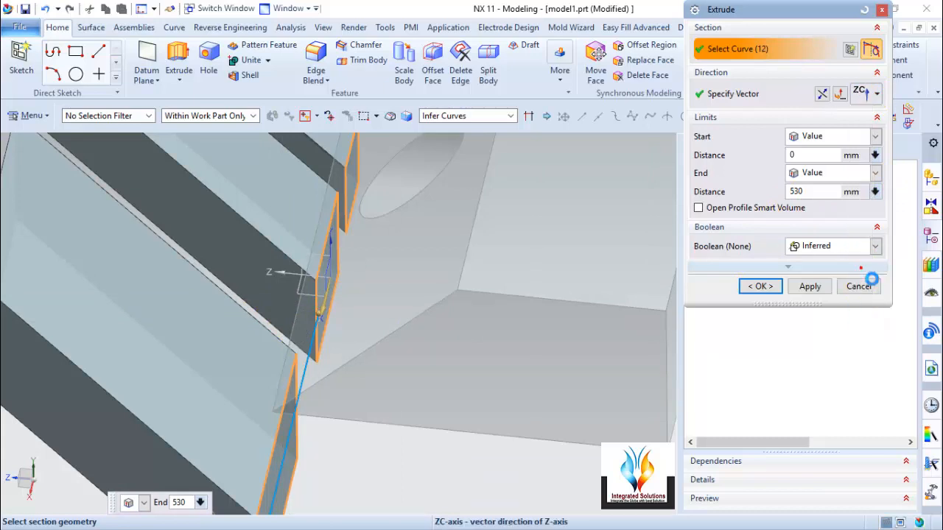
middle_click_drag(310, 324, 343, 310)
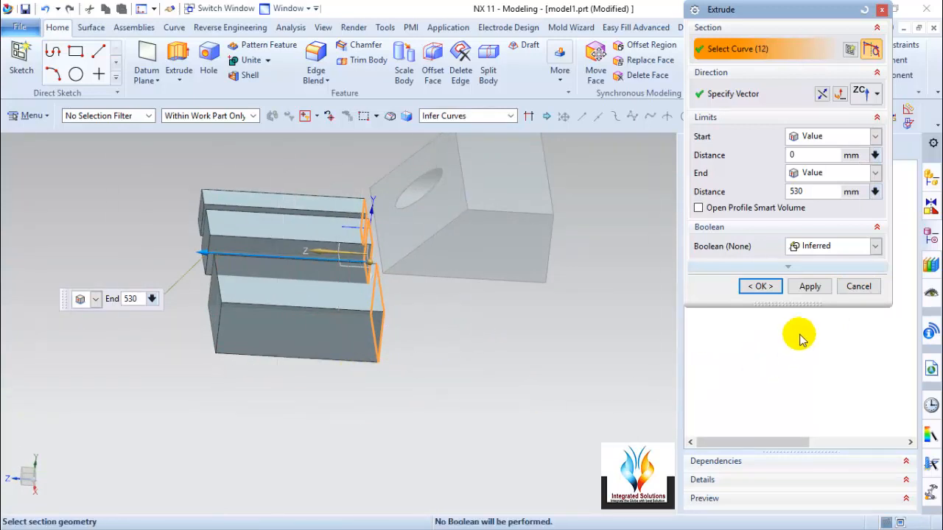
Rotate the model to an angled view and set the extrude direction vector to View Direction.
left_click(877, 94)
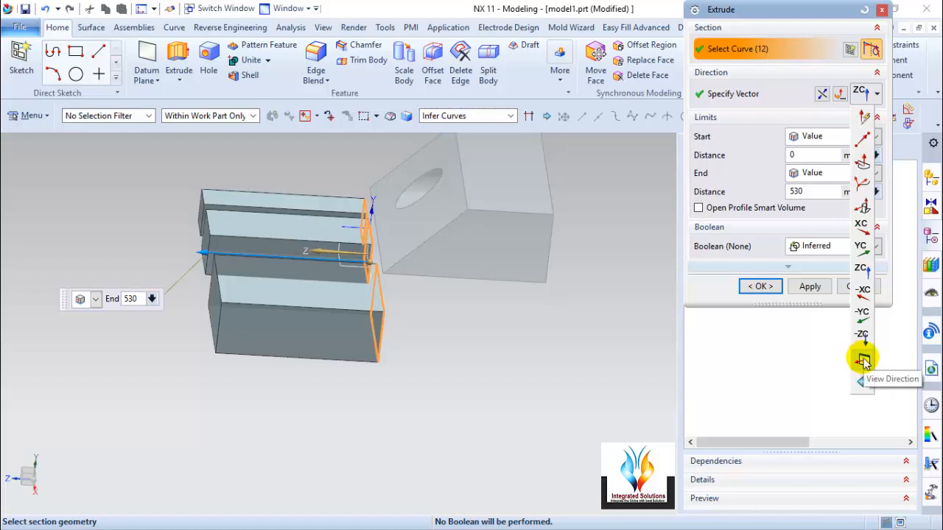
left_click(606, 319)
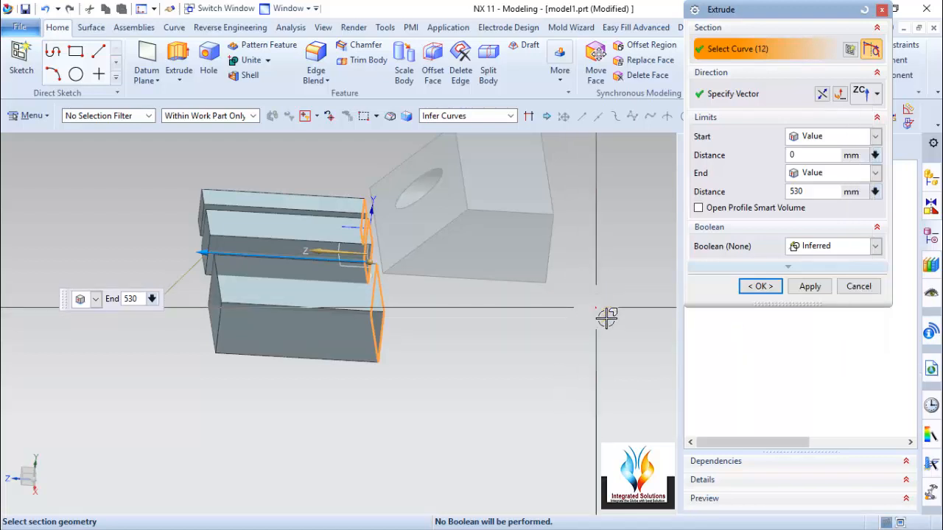
middle_click_drag(419, 398, 441, 388)
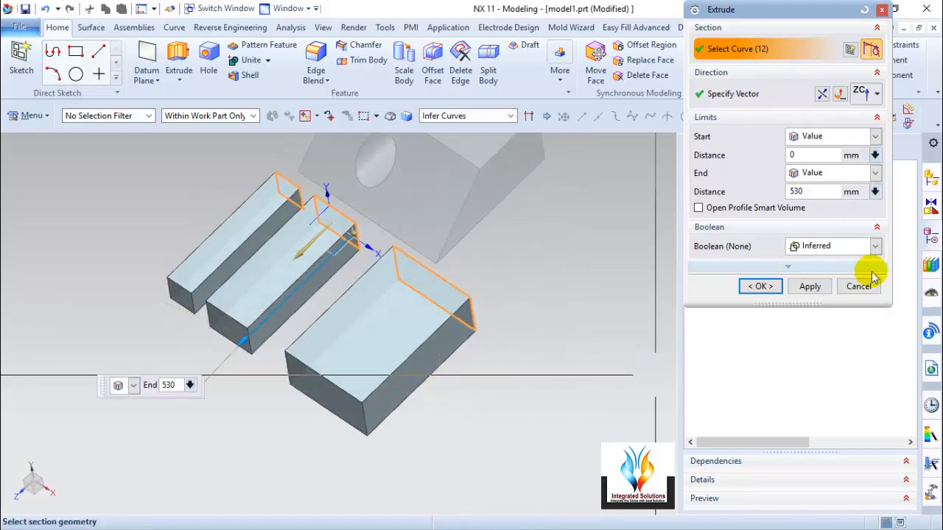
left_click(879, 94)
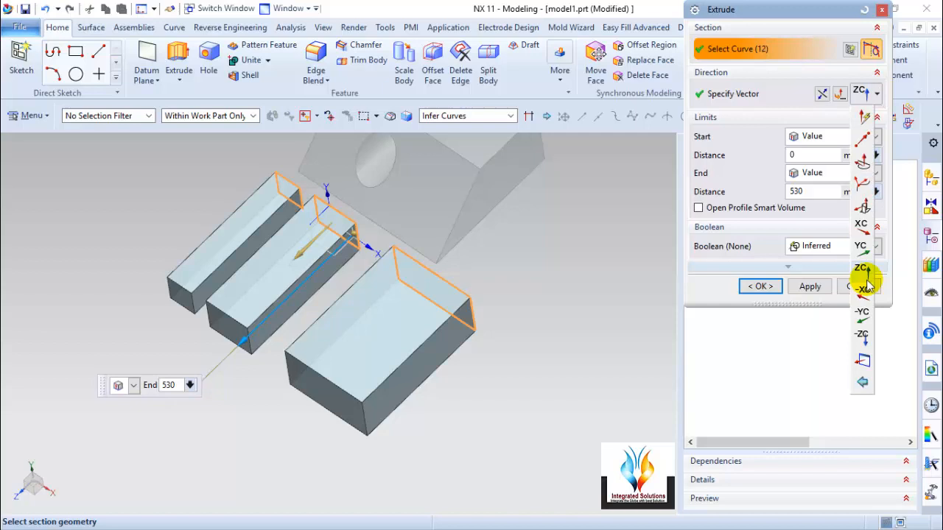
left_click(863, 360)
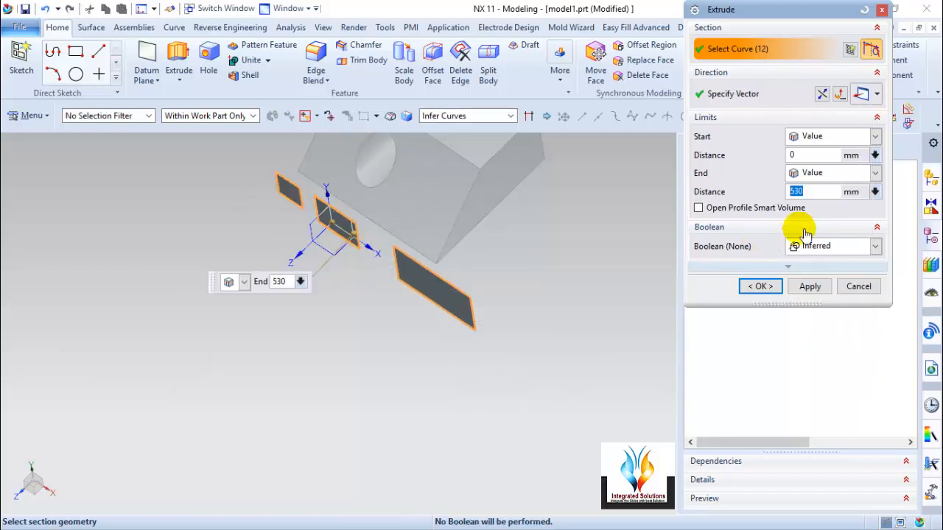
middle_click_drag(619, 316, 527, 335)
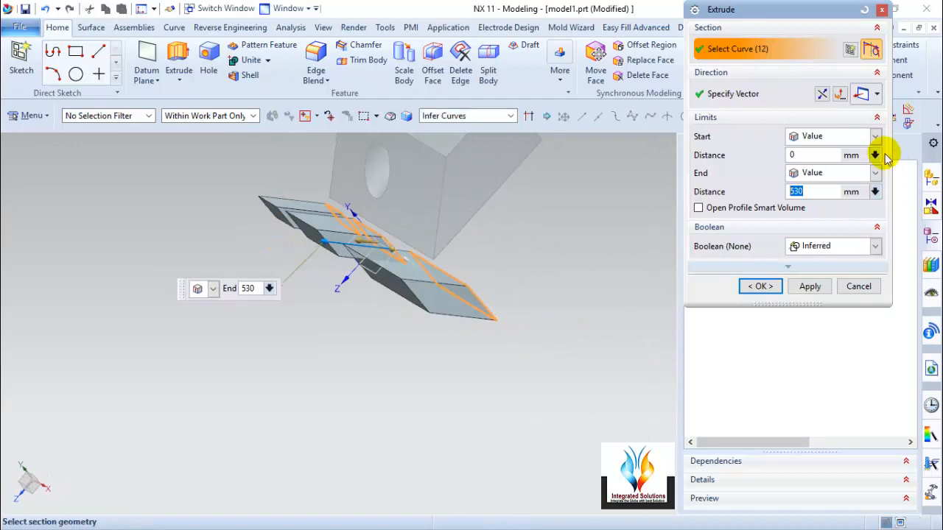
Switch the direction vector to Inferred Vector and choose the Z axis as the extrude direction.
left_click(876, 96)
left_click(863, 118)
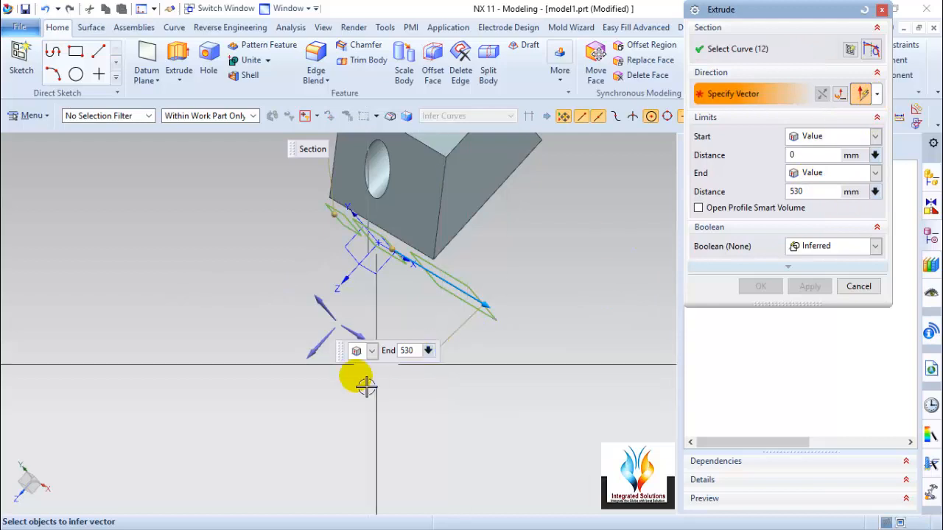
middle_click_drag(361, 379, 448, 341)
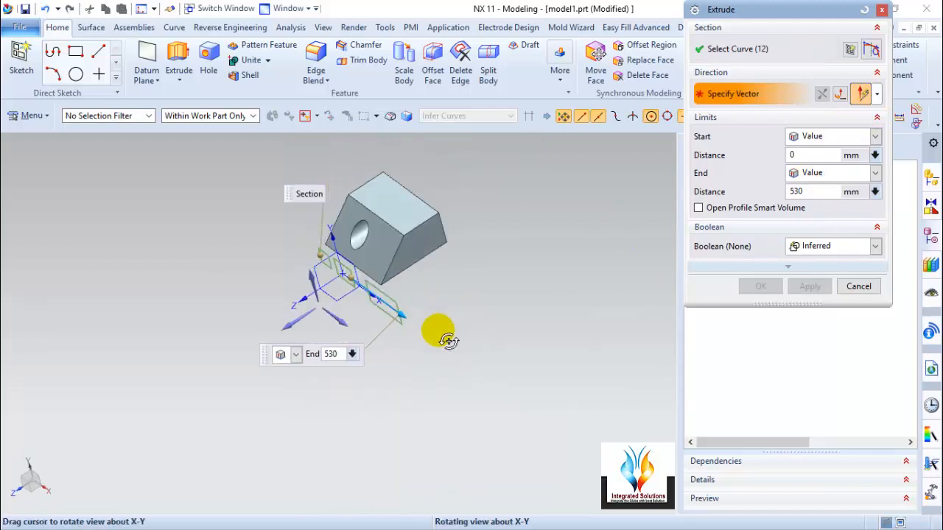
left_click(302, 327)
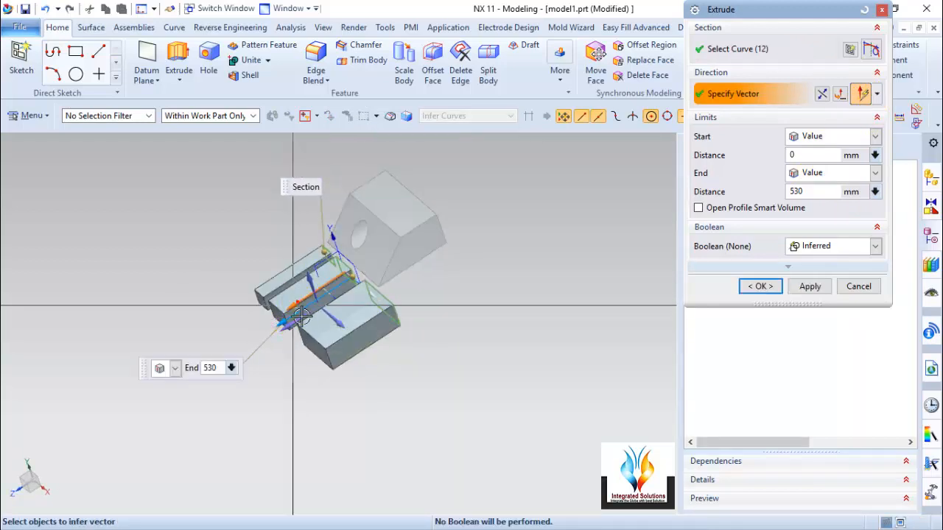
Lengthen the extrusion of the three rectangles along Z to an end distance of 1500 mm.
left_click(253, 331)
left_click_drag(296, 332, 278, 351)
scroll(279, 352, "up", 5)
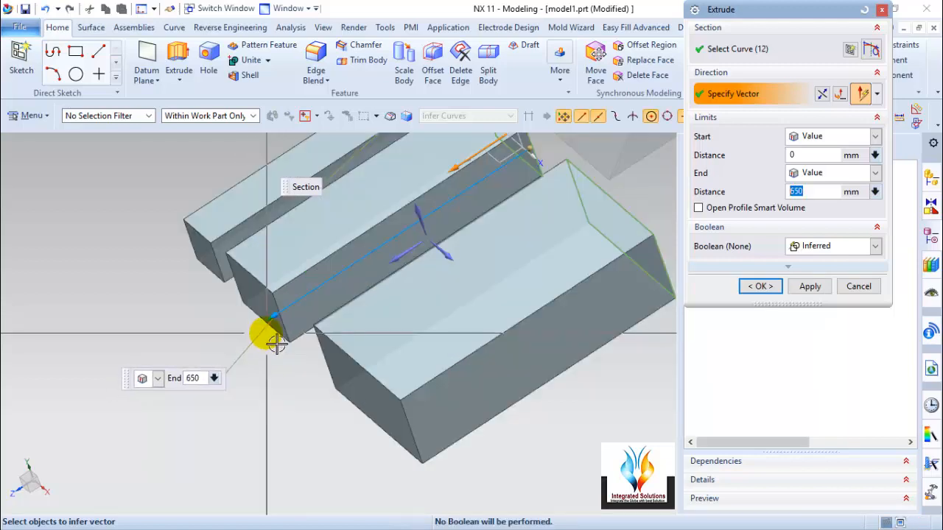
scroll(284, 322, "down", 2)
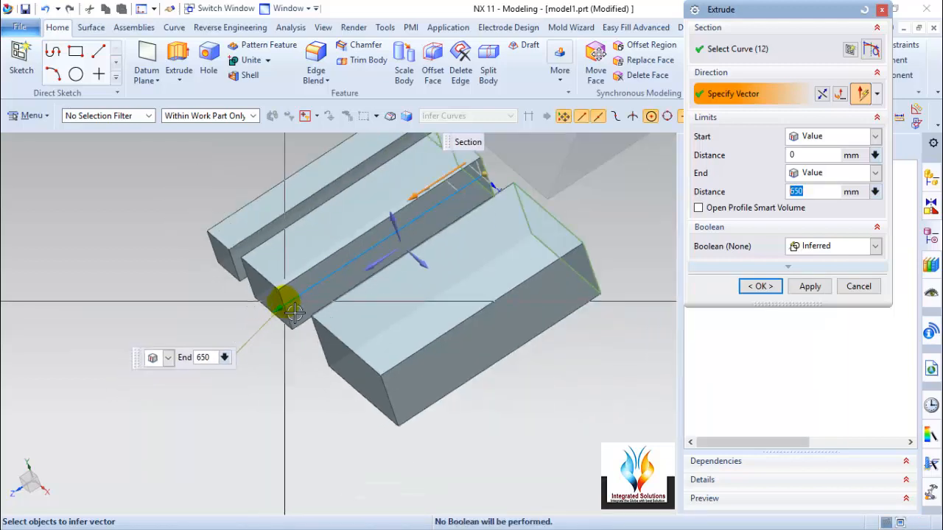
left_click_drag(289, 317, 147, 398)
scroll(375, 385, "down", 3)
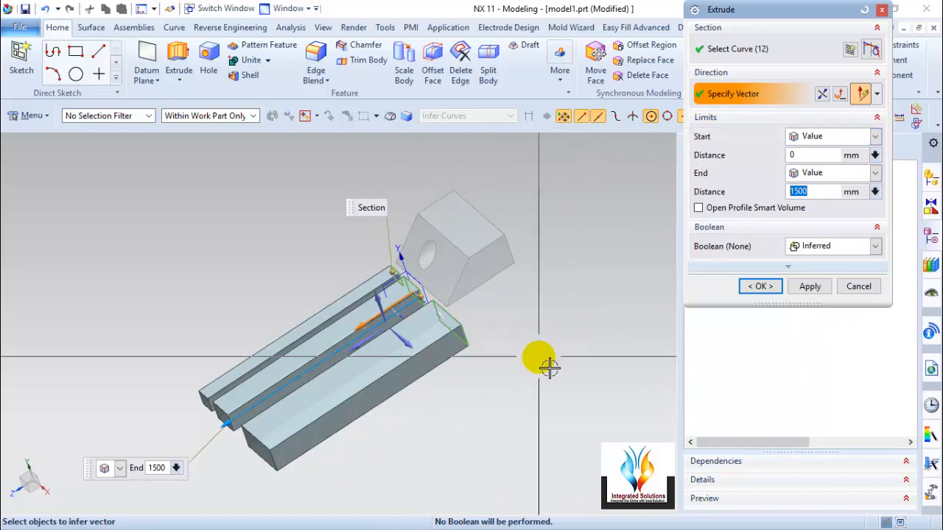
Keep the extrude's start limit type as Value and set its start distance to -50 mm.
left_click(875, 136)
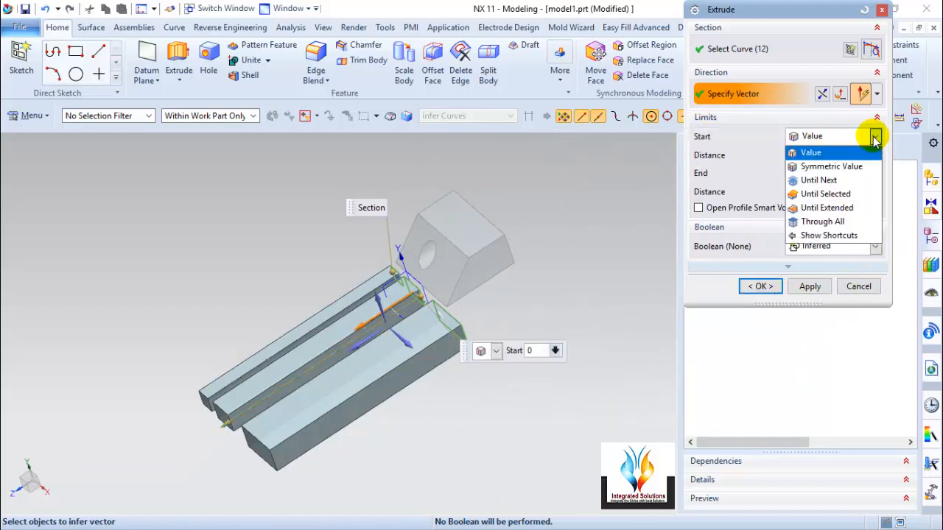
left_click(810, 151)
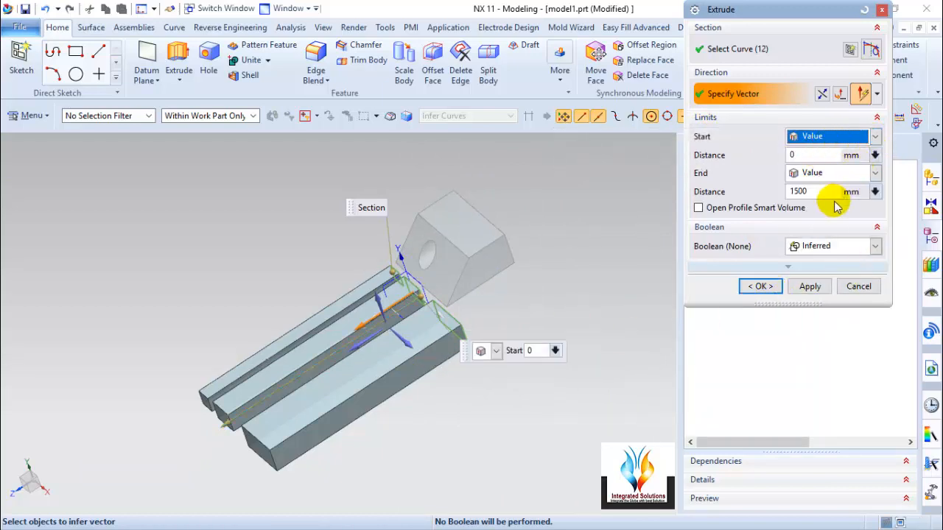
left_click(875, 136)
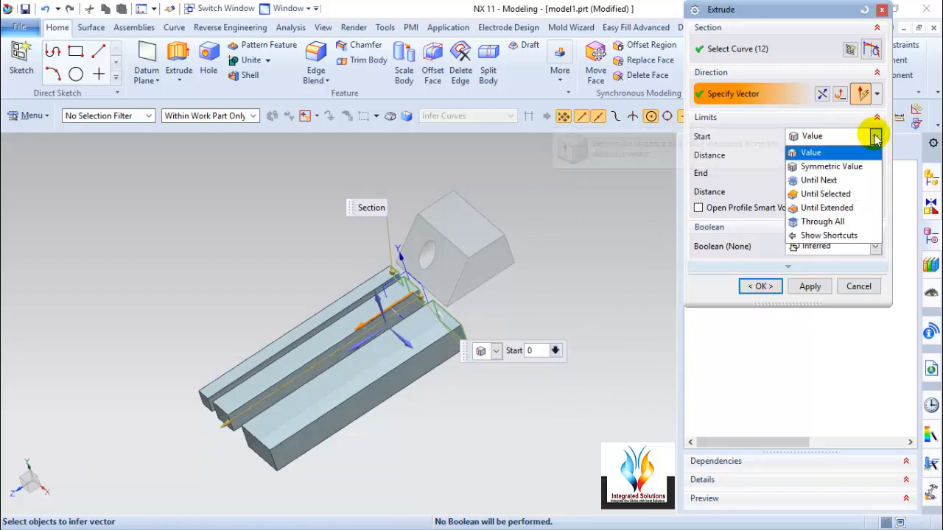
left_click(847, 152)
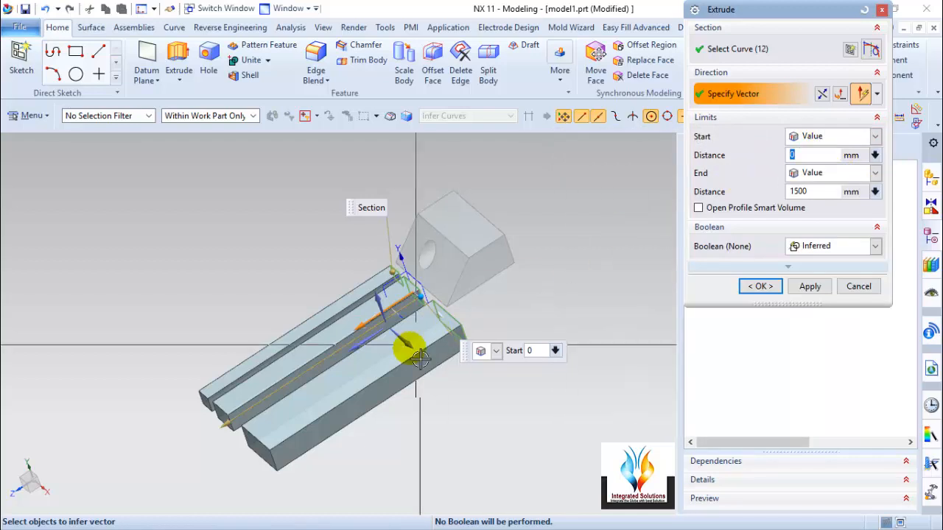
scroll(457, 317, "up", 5)
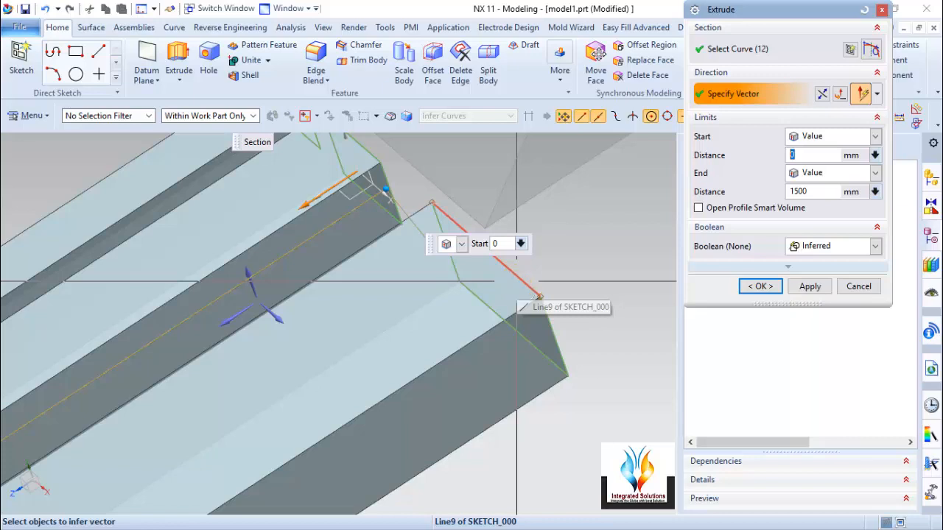
type("50")
left_click(525, 292)
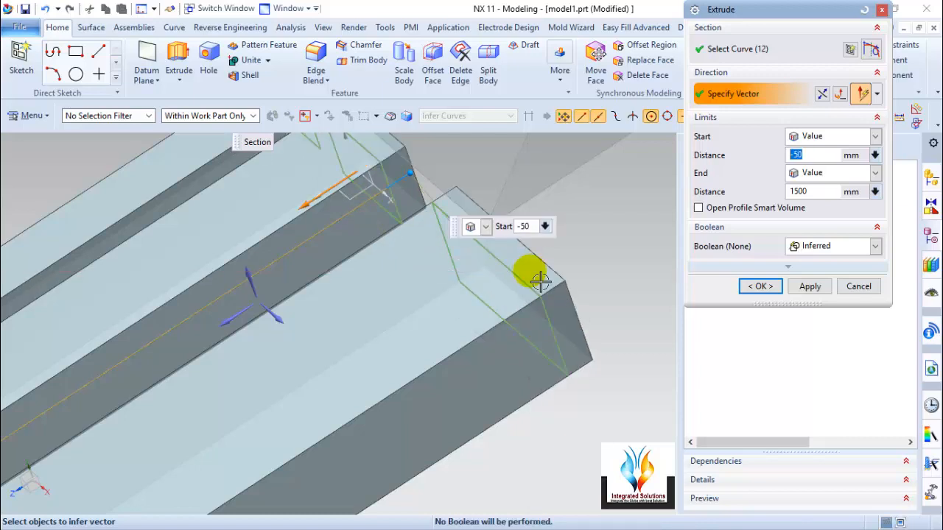
Set the end distance of the three extruded bars to 500 mm.
left_click(814, 190)
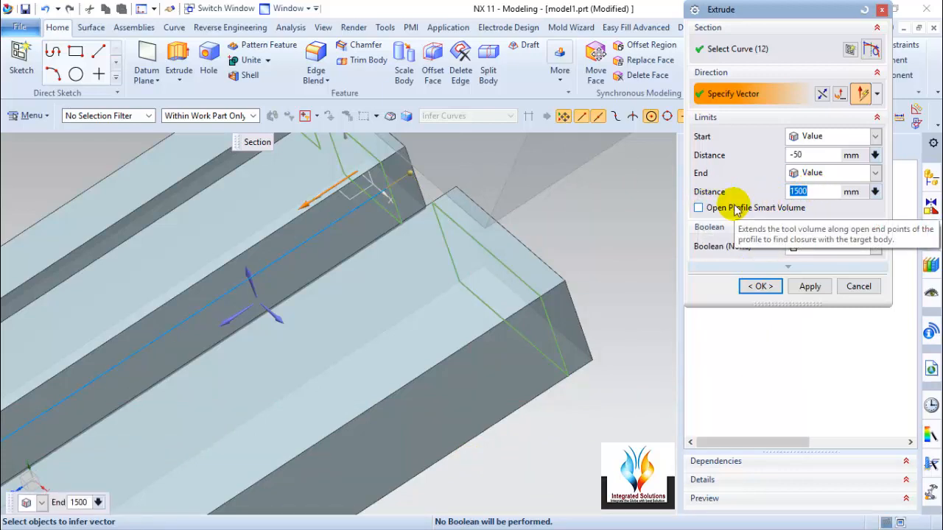
type("500")
key("Return")
scroll(326, 415, "down", 3)
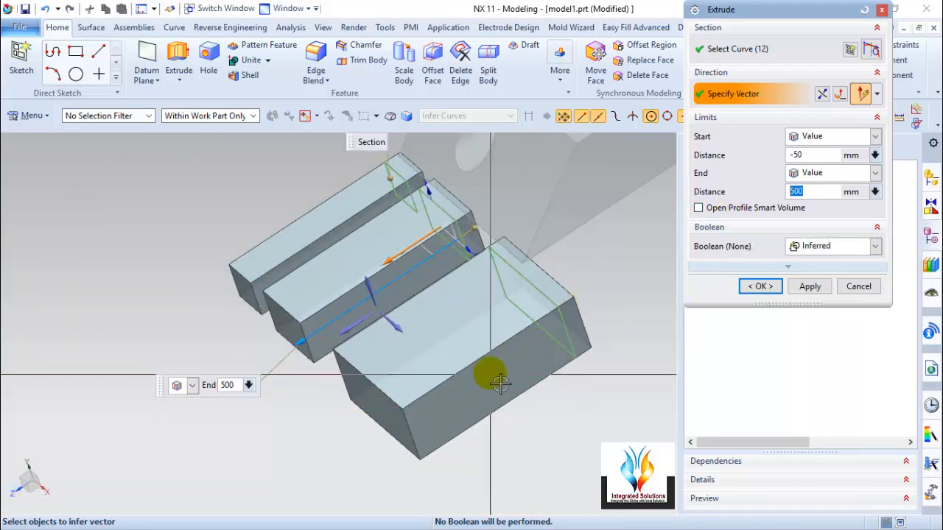
Set the start distance to 50 mm so the three bars begin offset from the sketch.
left_click(796, 156)
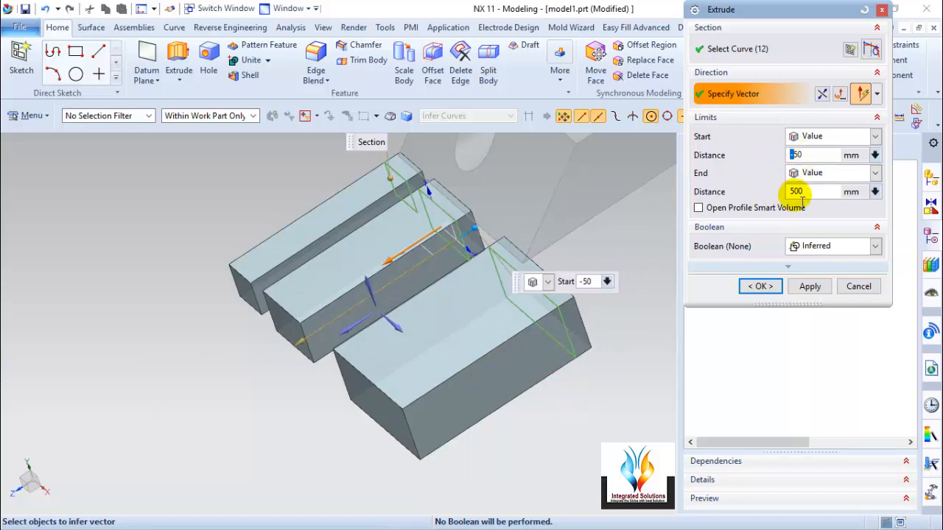
left_click(818, 192)
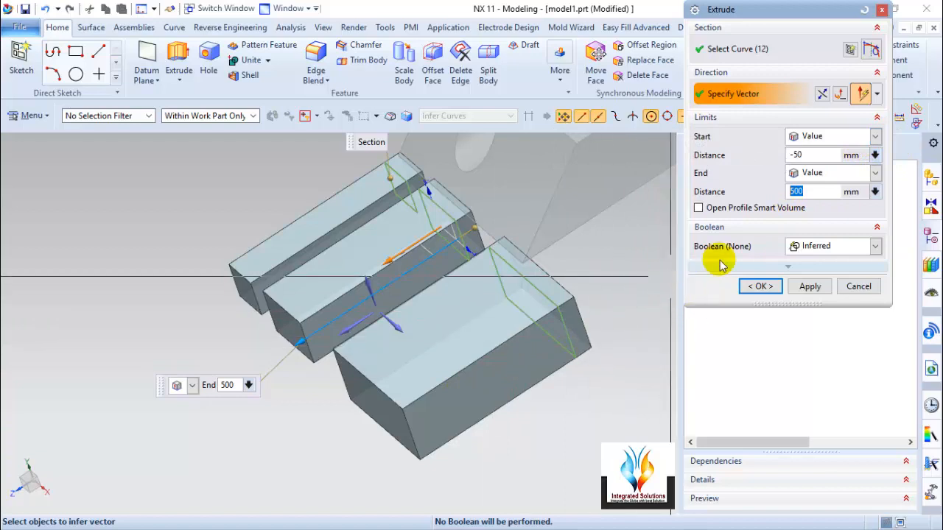
left_click(803, 155)
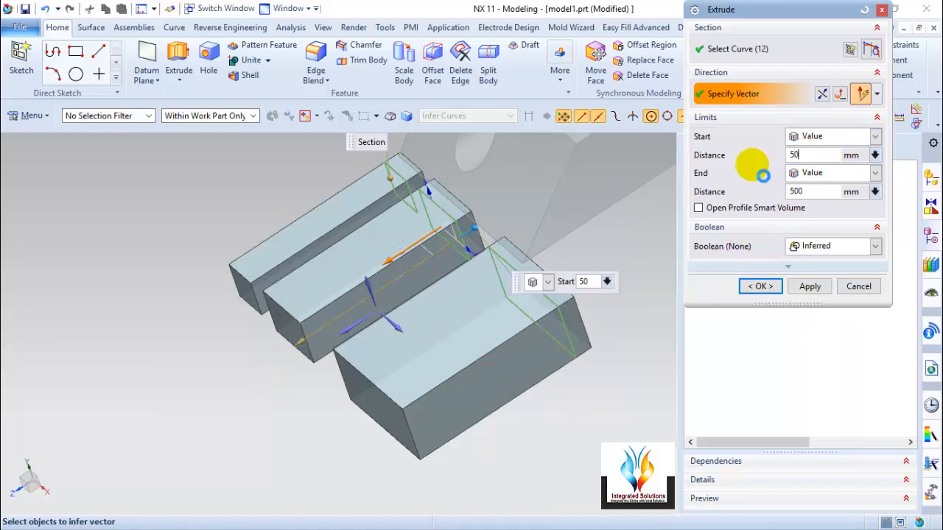
key("Return")
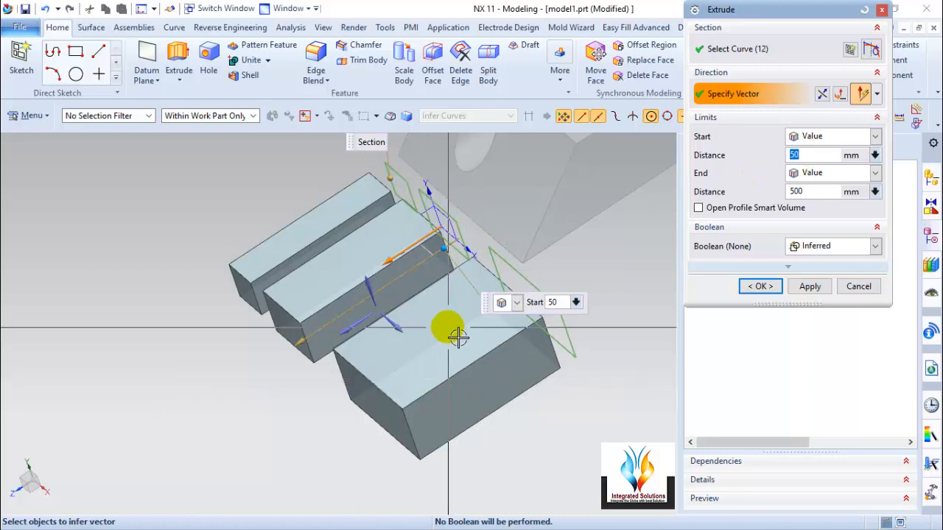
Change the limits to Symmetric Value and set the distance to 250 mm on both sides of the section.
left_click(877, 136)
left_click(832, 166)
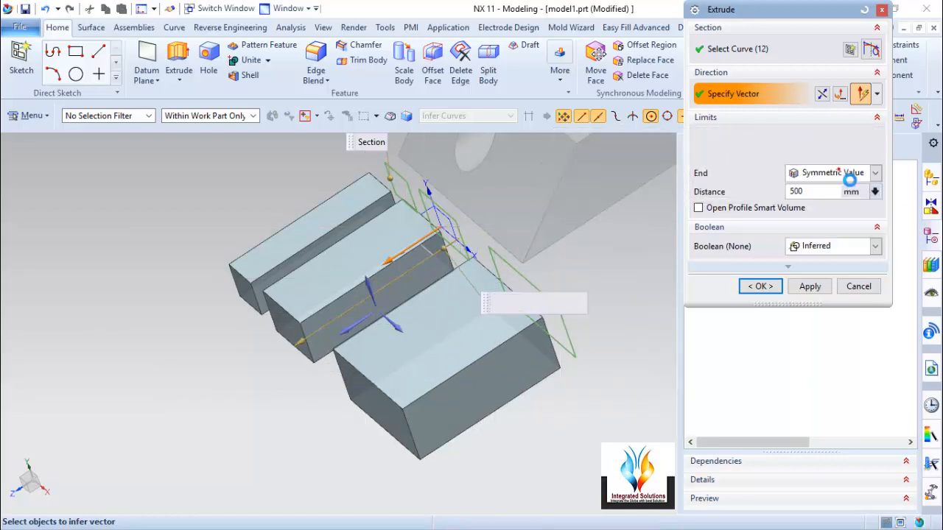
scroll(316, 347, "down", 3)
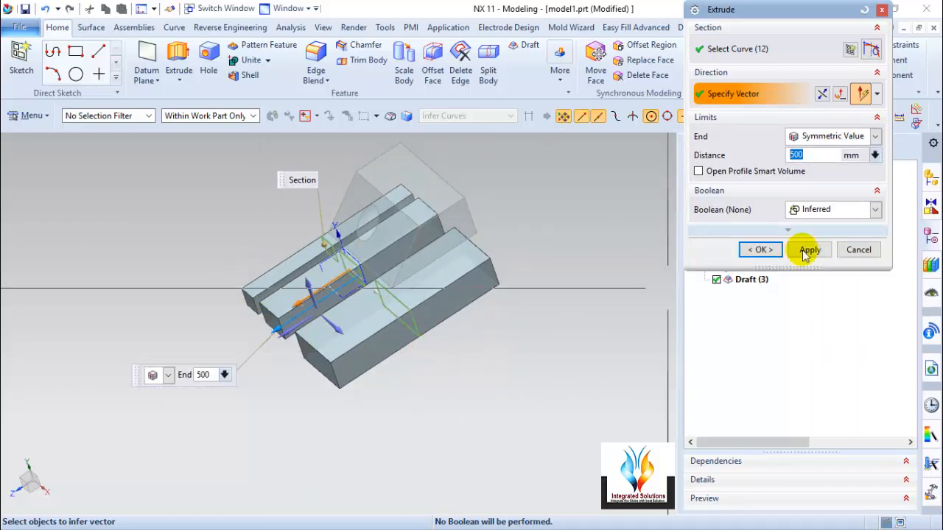
left_click(697, 175)
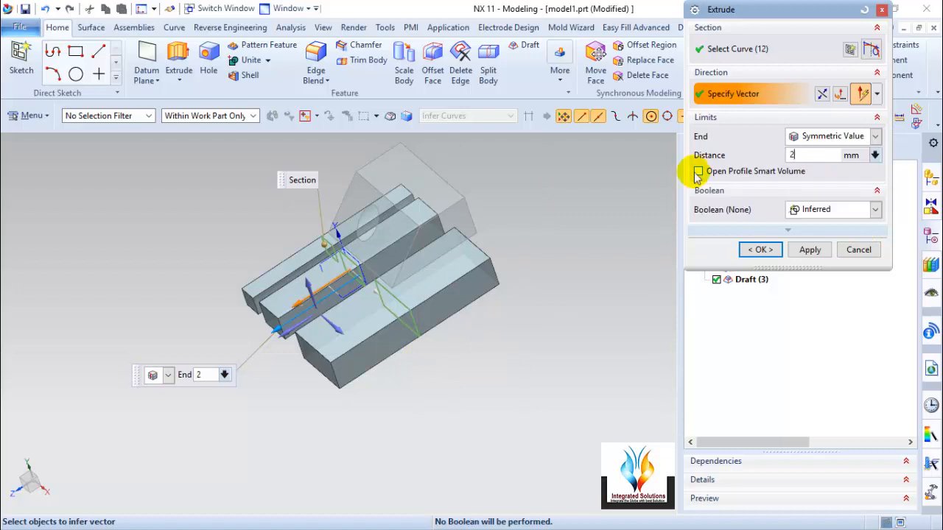
type("250")
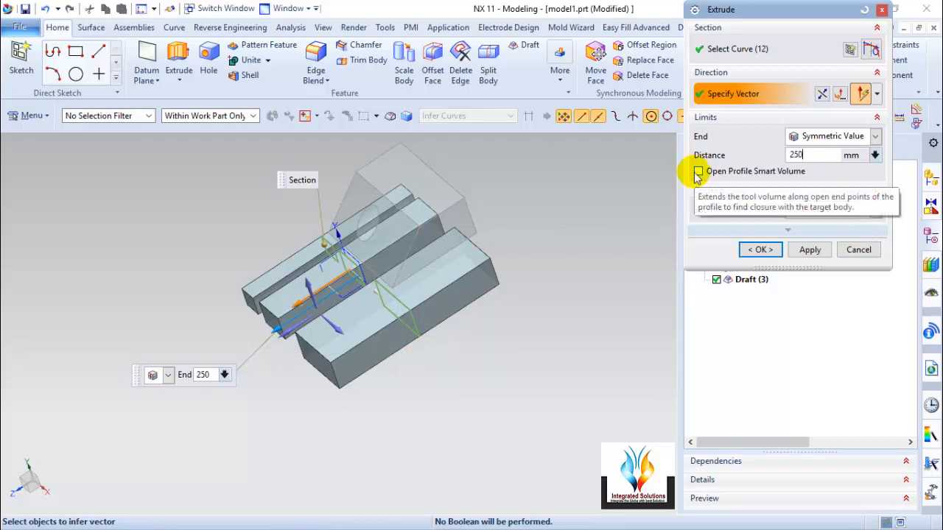
key("Return")
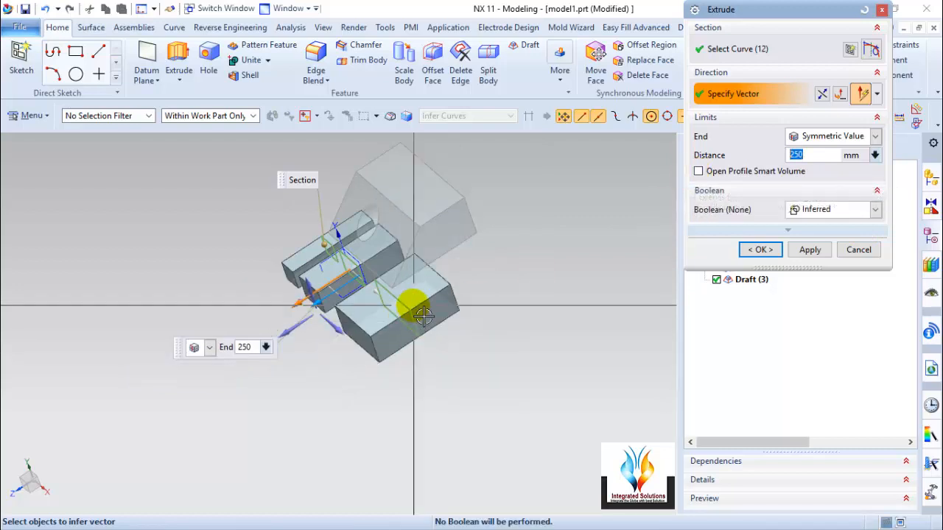
middle_click_drag(505, 354, 611, 331)
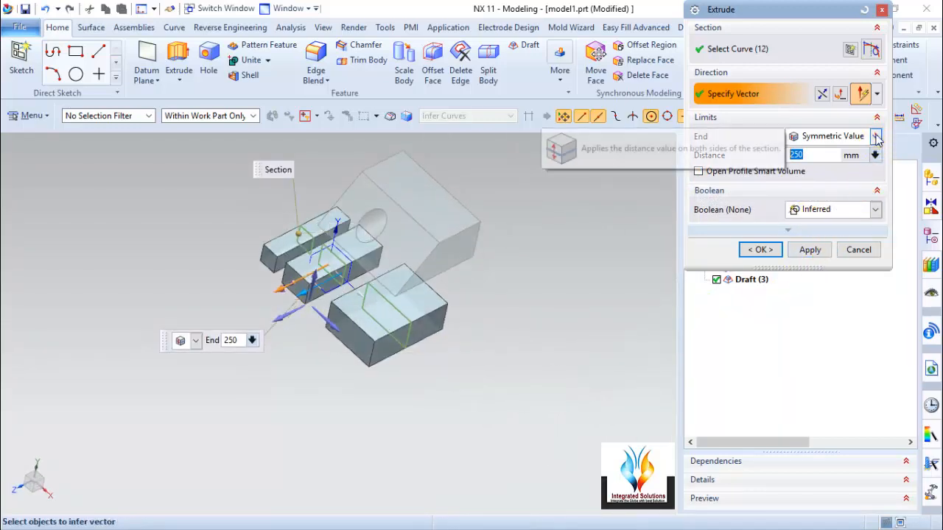
Switch the extrude limit type back to Value and cancel the extrusion.
left_click(875, 136)
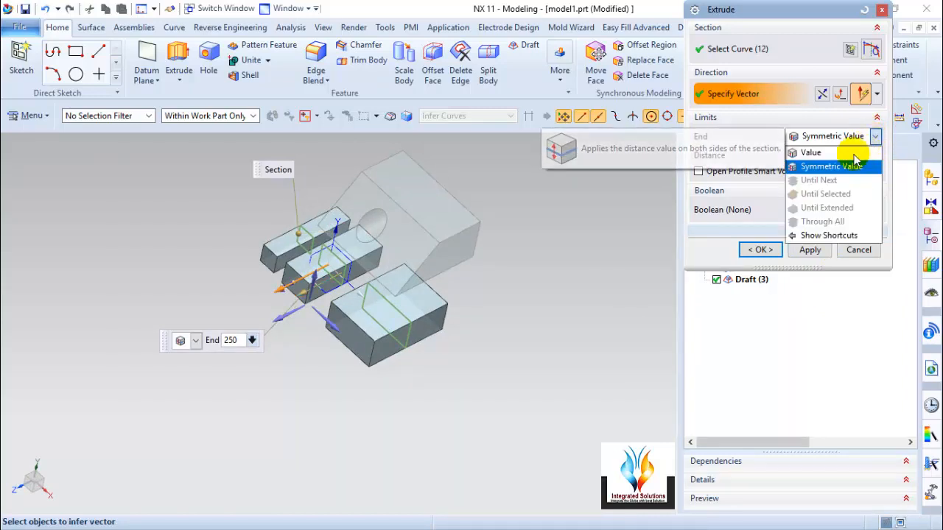
left_click(831, 152)
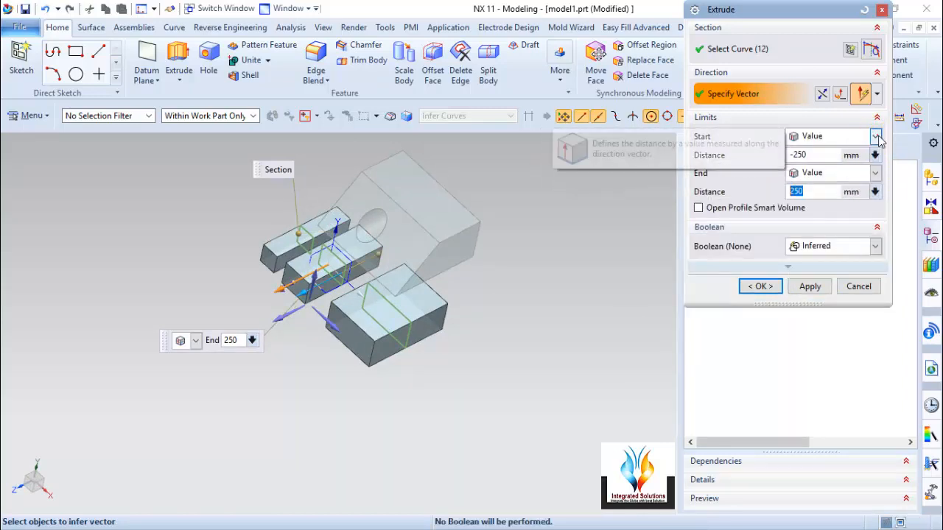
left_click(875, 137)
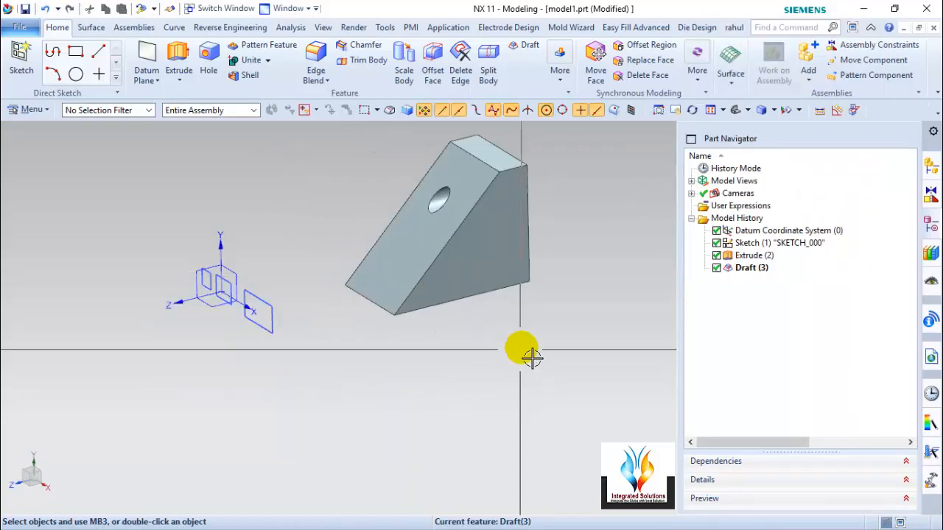
Start a new Extrude with the Connected Curves rule and select the rectangle at the sketch origin as the section.
middle_click_drag(531, 356, 507, 352)
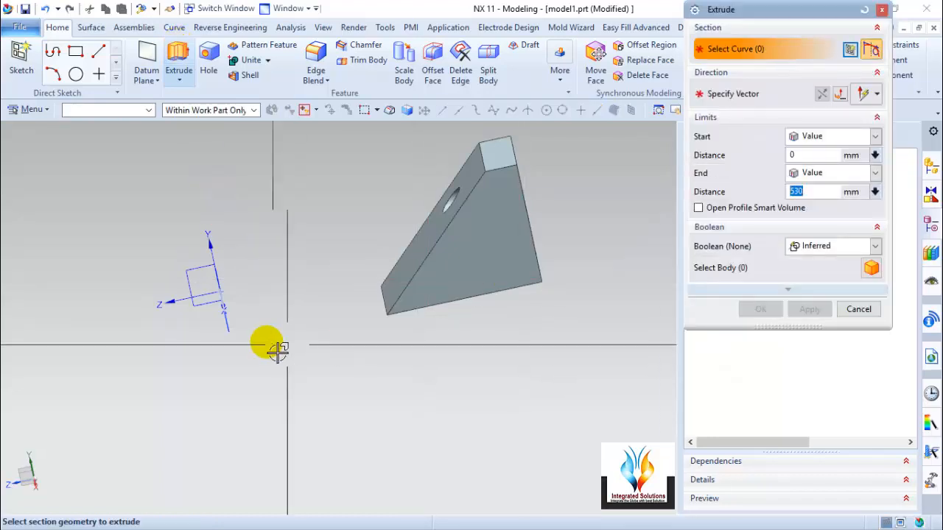
mouse_move(358, 269)
middle_mouse_down()
mouse_move(379, 274)
mouse_move(369, 273)
middle_mouse_up()
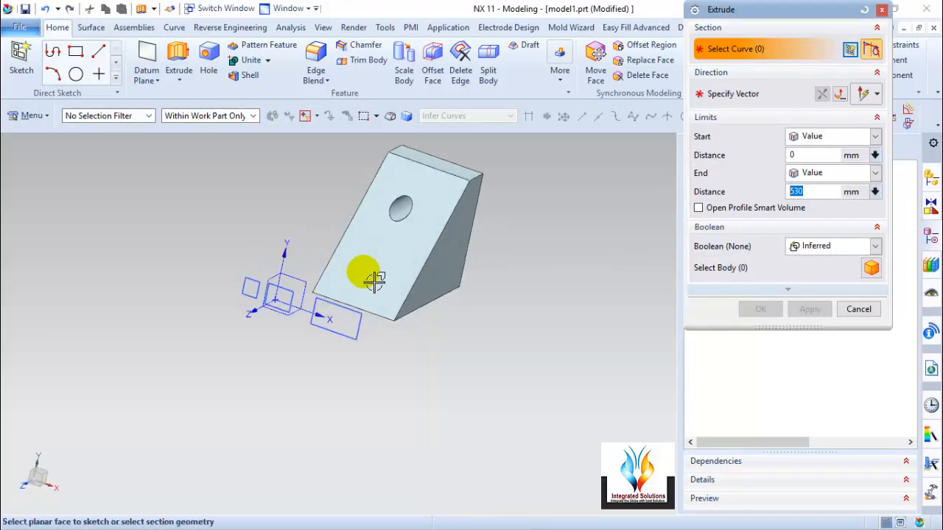
left_click(459, 119)
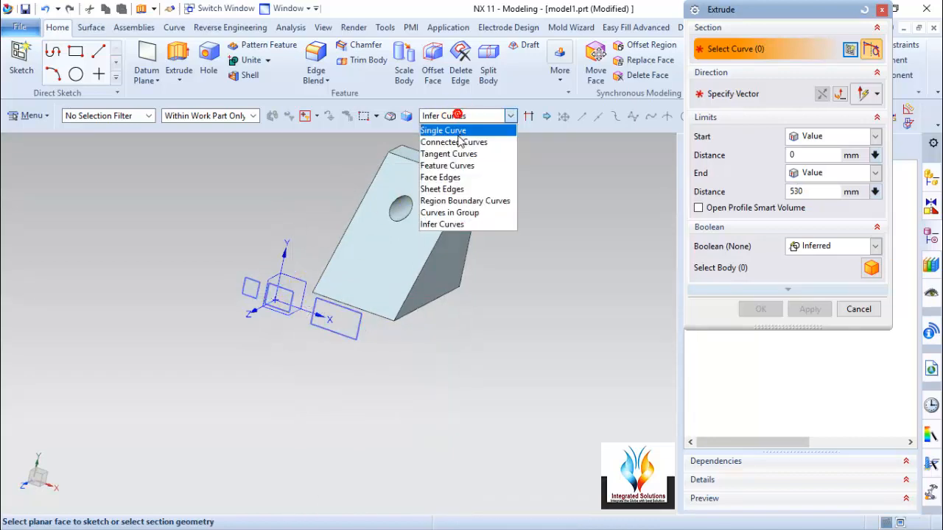
left_click(453, 140)
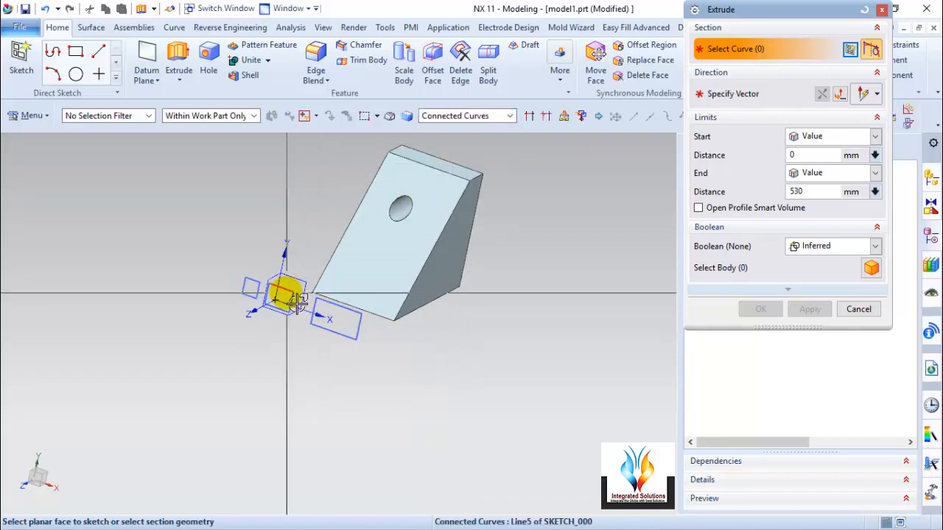
scroll(300, 296, "up", 4)
left_click(299, 293)
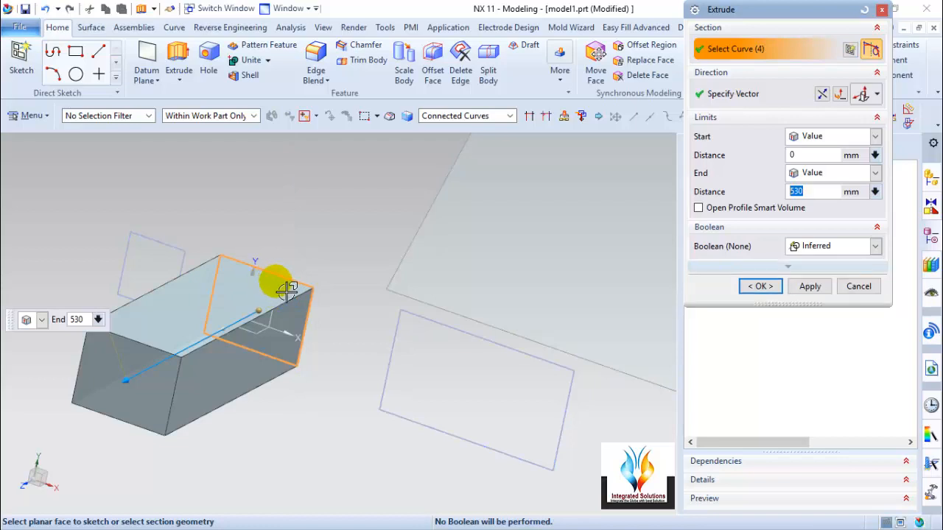
Set the end limit to Until Next and reverse the direction so the bar runs toward the drafted block.
scroll(280, 280, "down", 3)
left_click(876, 192)
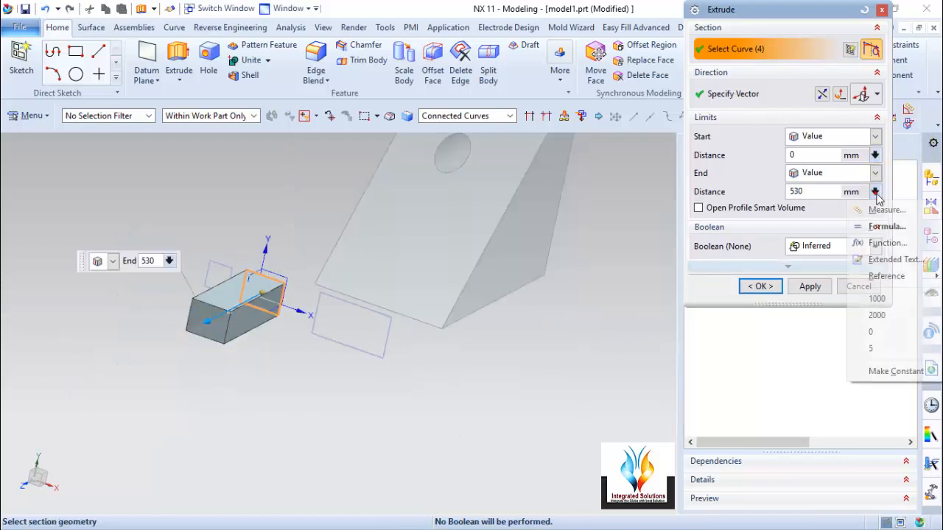
left_click(876, 174)
left_click(876, 172)
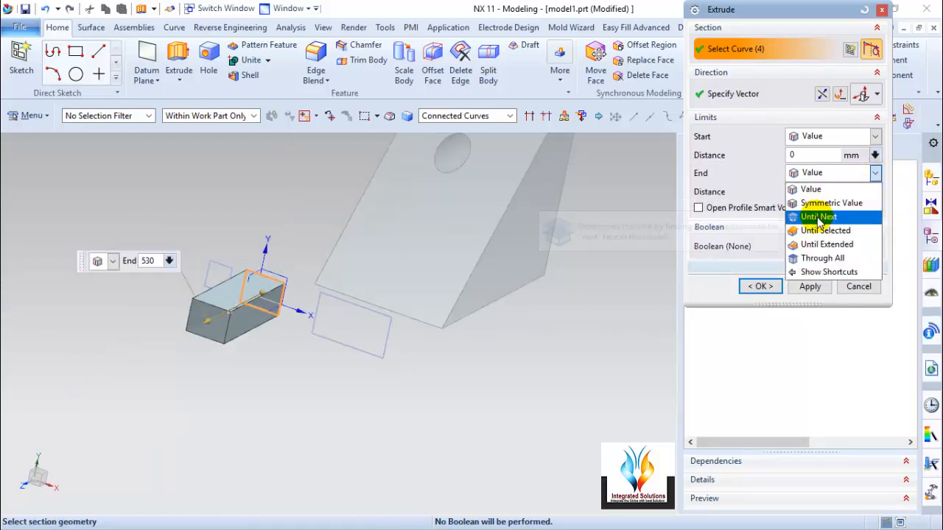
left_click(819, 219)
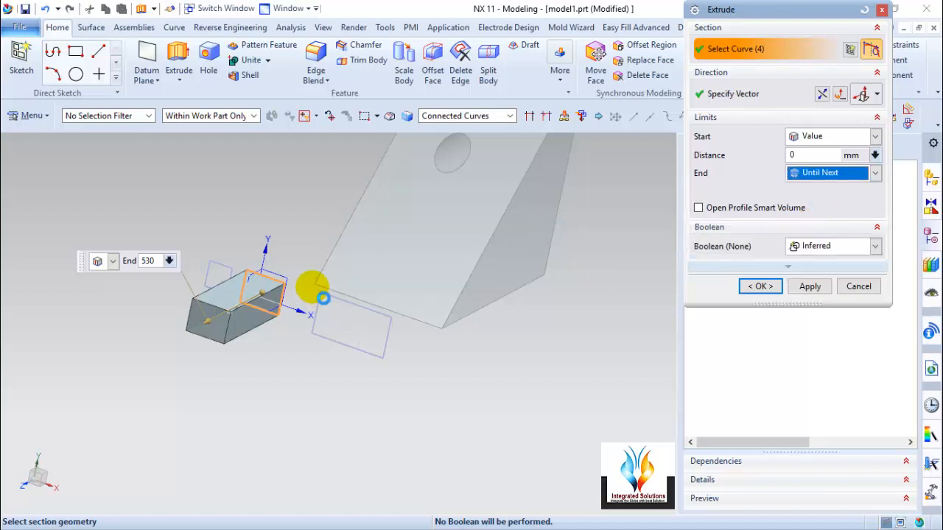
middle_click_drag(323, 298, 451, 247)
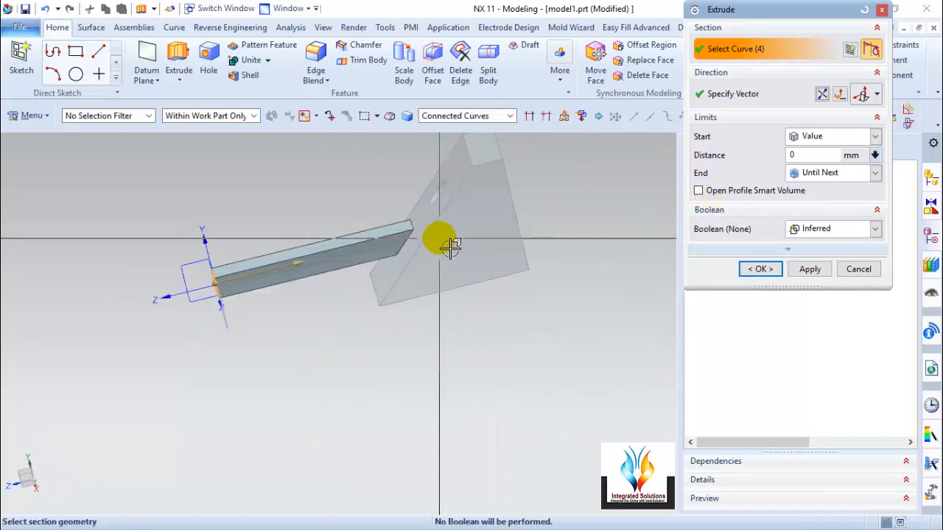
Examine how the end of the previewed bar meets the block's slanted face.
scroll(398, 228, "up", 4)
middle_click_drag(416, 302, 420, 283)
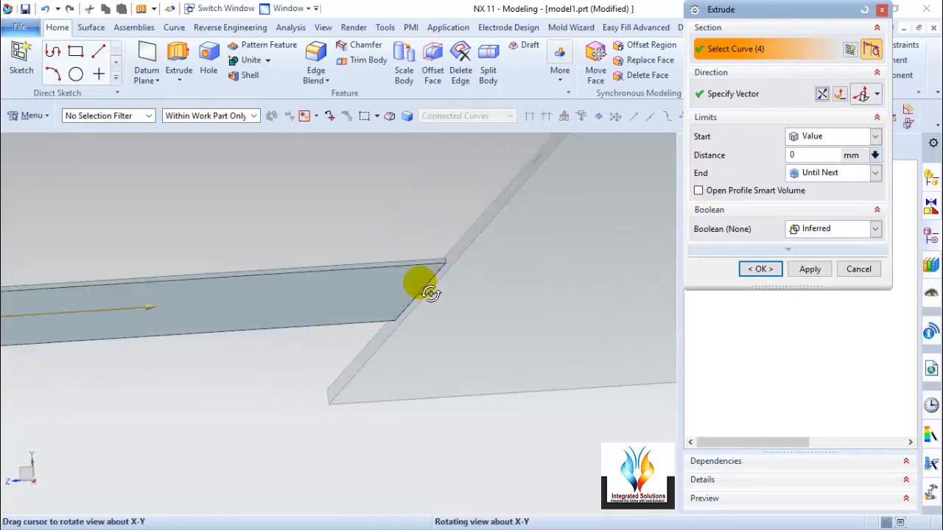
scroll(472, 280, "down", 1)
scroll(217, 295, "down", 3)
scroll(486, 275, "up", 4)
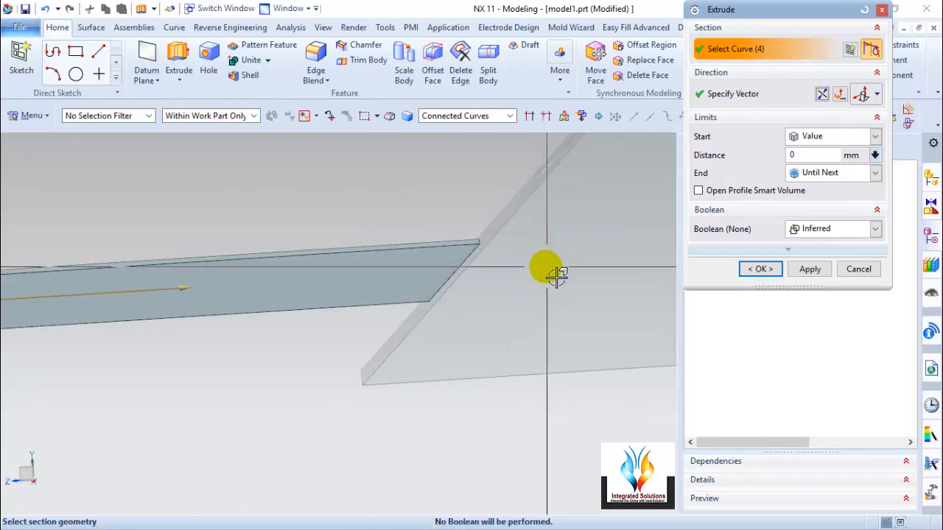
scroll(530, 258, "down", 3)
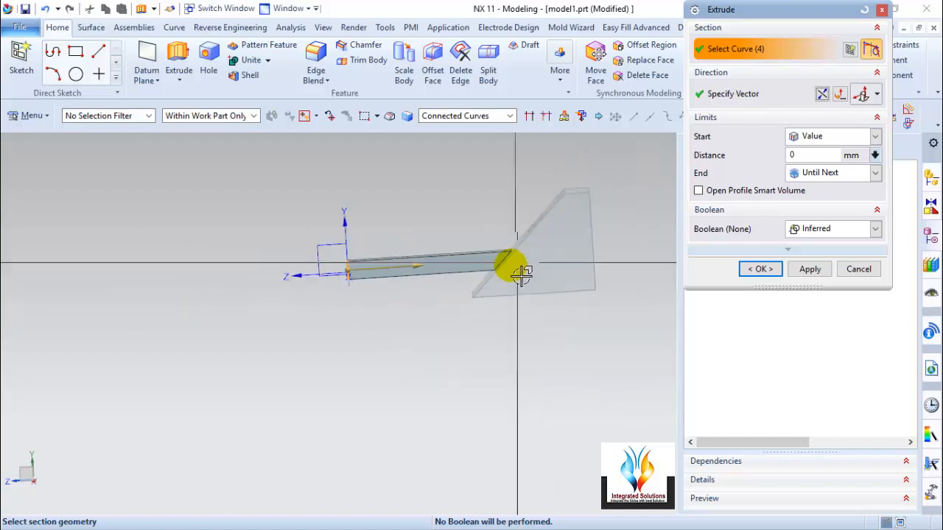
mouse_move(361, 332)
middle_mouse_down()
mouse_move(404, 322)
mouse_move(372, 322)
middle_mouse_up()
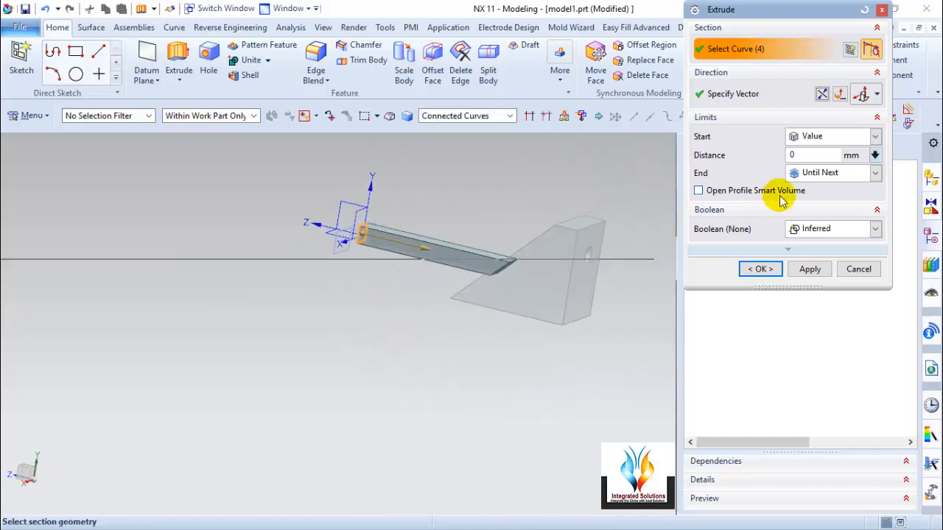
Set the extrusion's end limit to Until Selected and pick the block's slanted face as the stopping face.
left_click(876, 173)
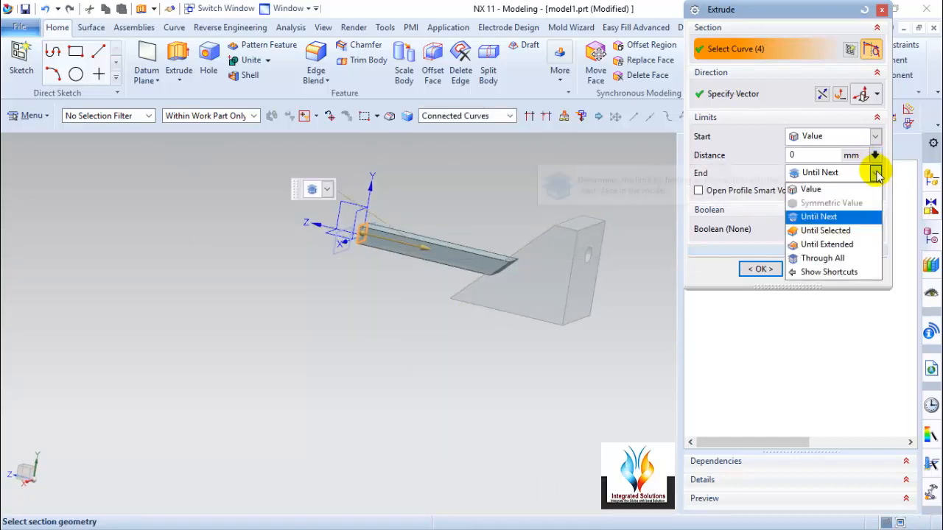
left_click(840, 232)
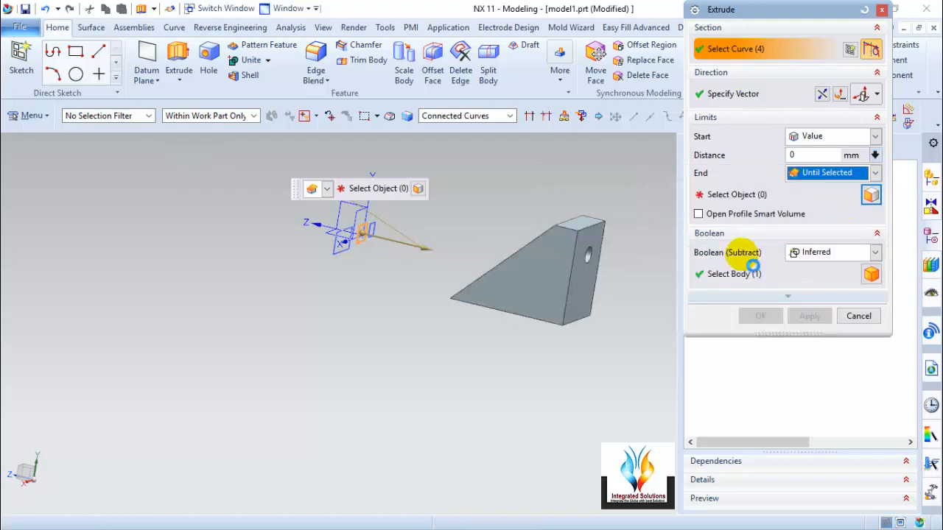
middle_click_drag(467, 342, 501, 270)
left_click(511, 269)
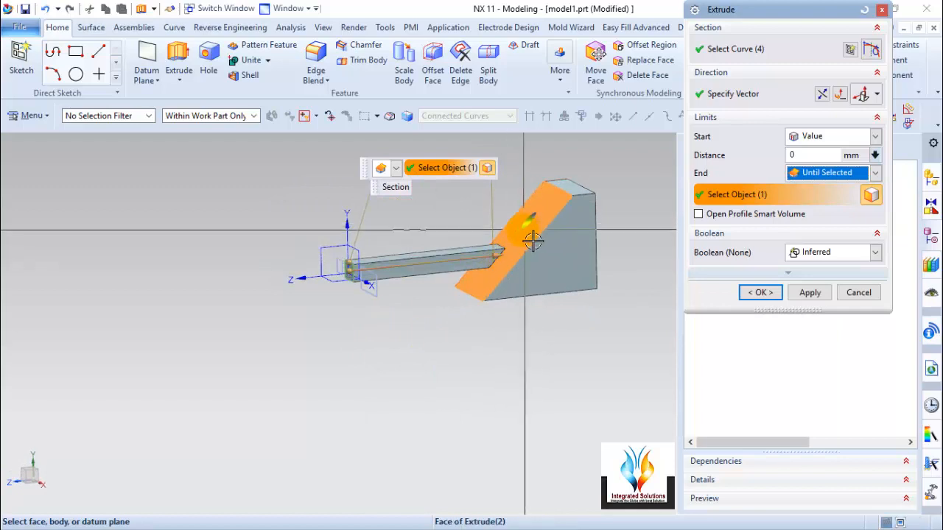
Deselect the slanted face and pick the block's far upright face as the end limit instead.
left_click(516, 247, "shift")
middle_click_drag(516, 247, 508, 343)
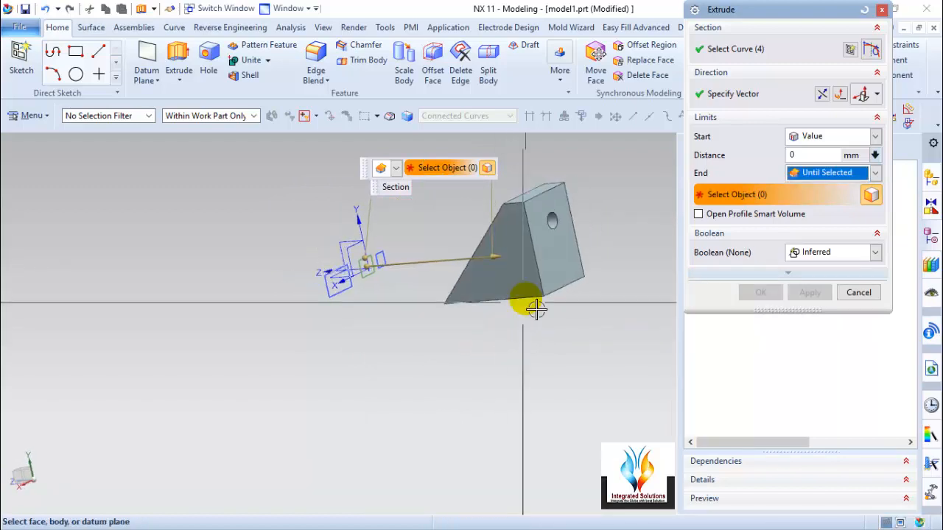
left_click(560, 243)
scroll(581, 257, "up", 3)
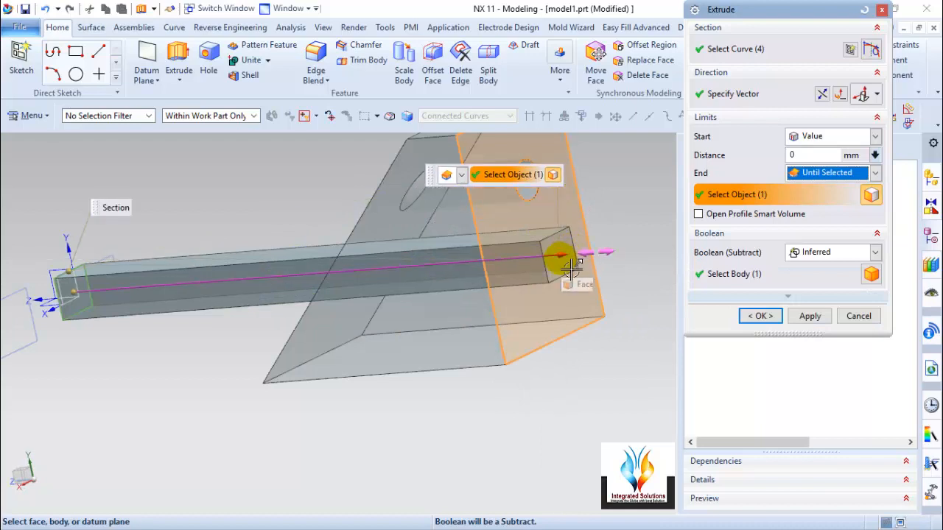
scroll(574, 269, "down", 5)
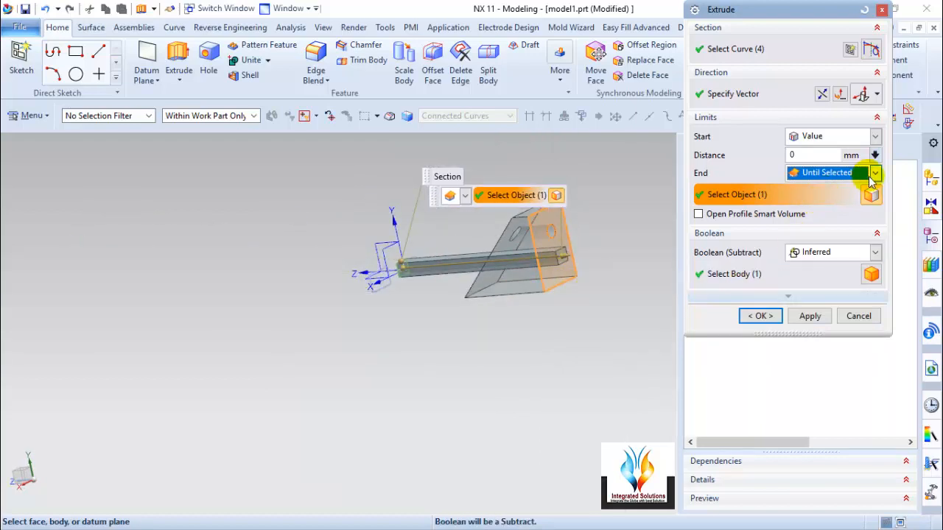
Set the end limit to Until Extended and pick the block's slanted face as the limiting face.
scroll(873, 177, "down", 1)
middle_click_drag(526, 318, 590, 298)
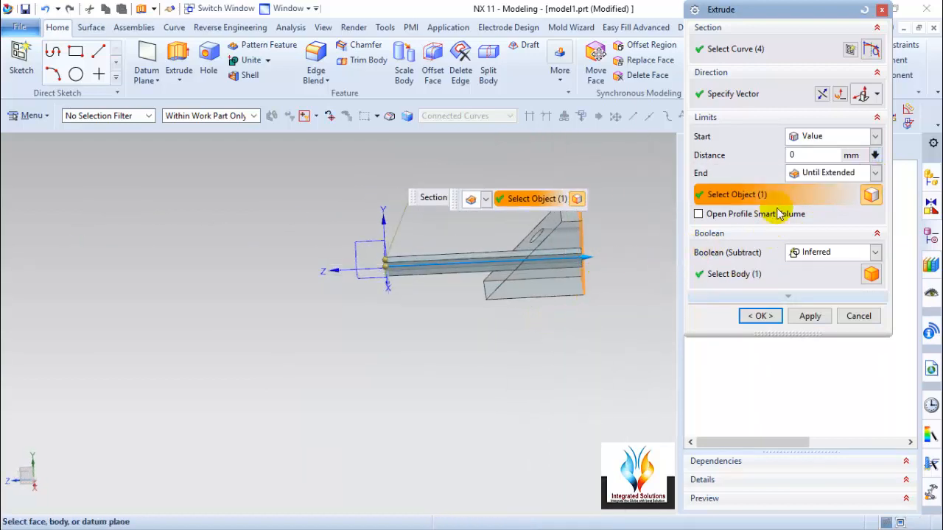
left_click(833, 175)
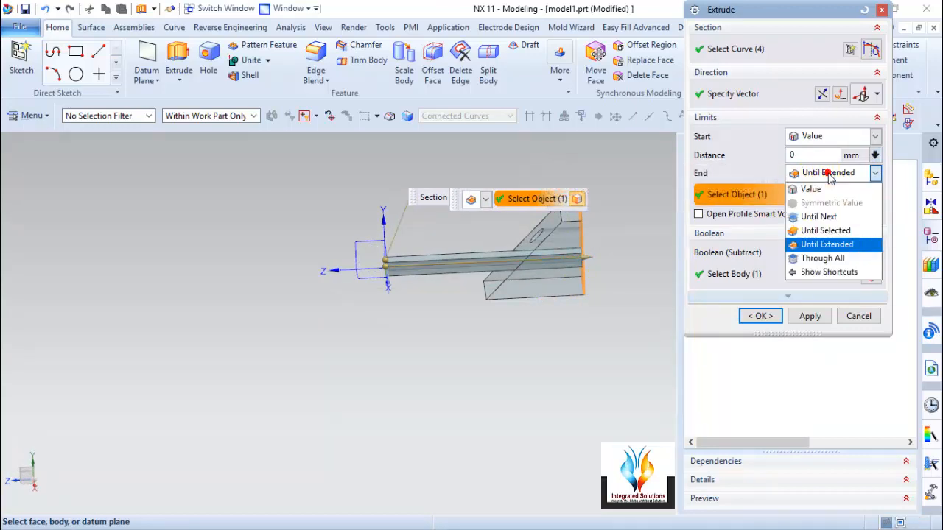
left_click(815, 187)
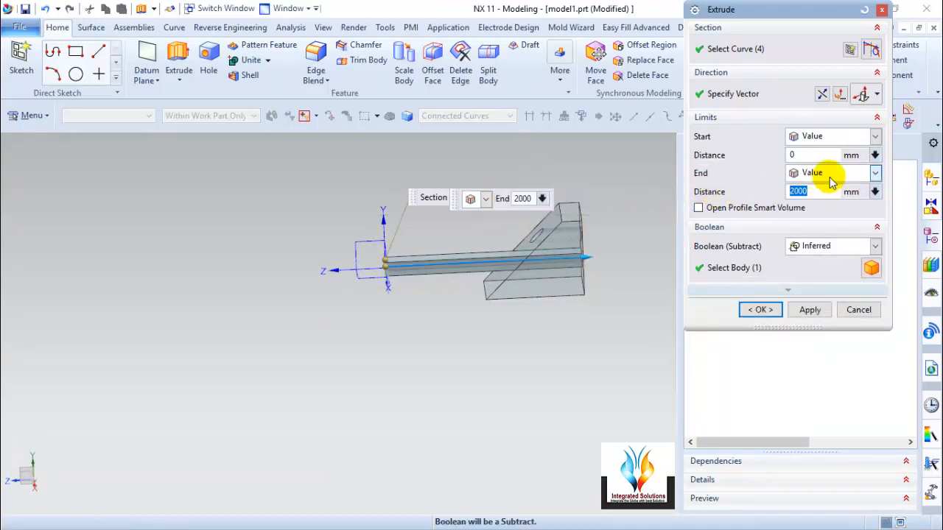
left_click(829, 178)
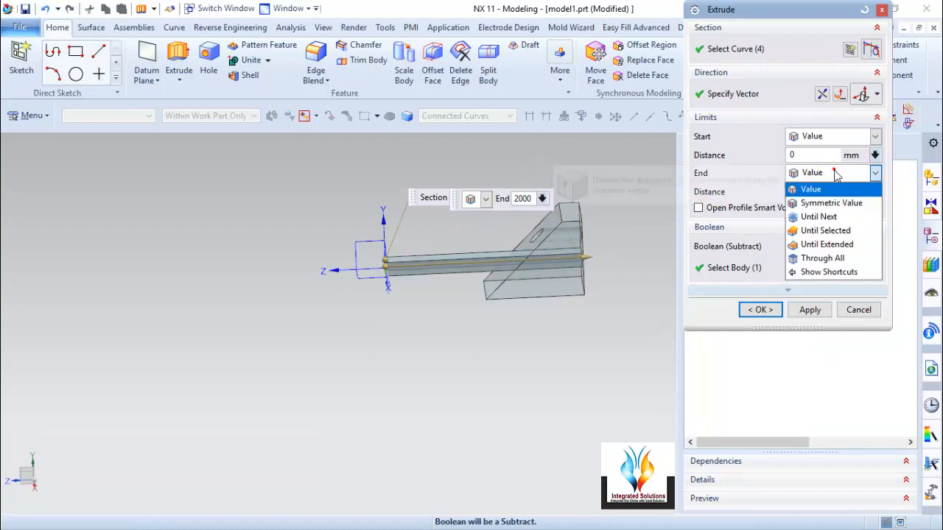
left_click(826, 244)
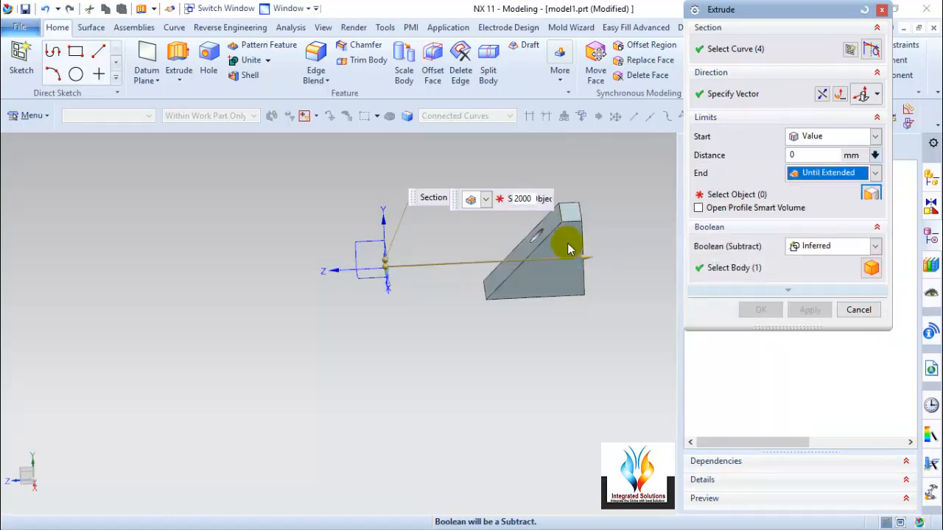
left_click(532, 264)
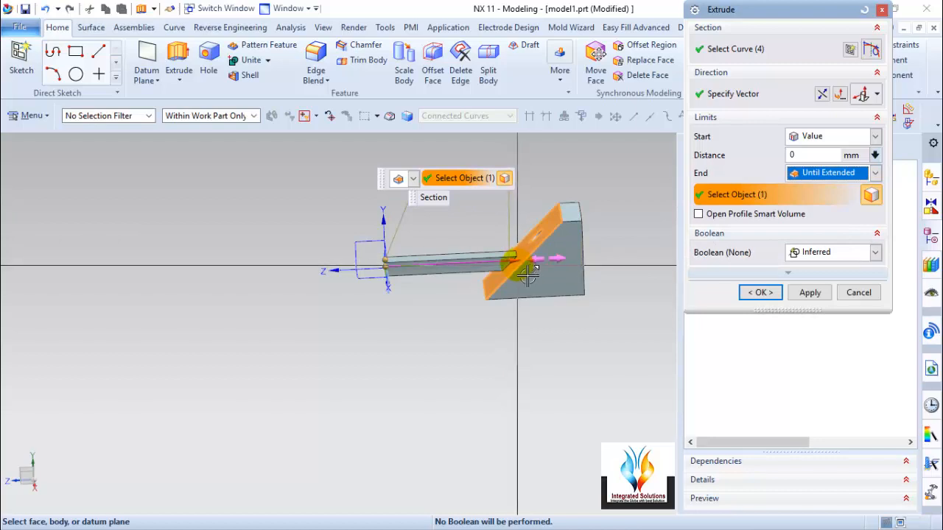
Set the Boolean operation to None and apply the extrusion so the bar is created as a separate body.
left_click(701, 253)
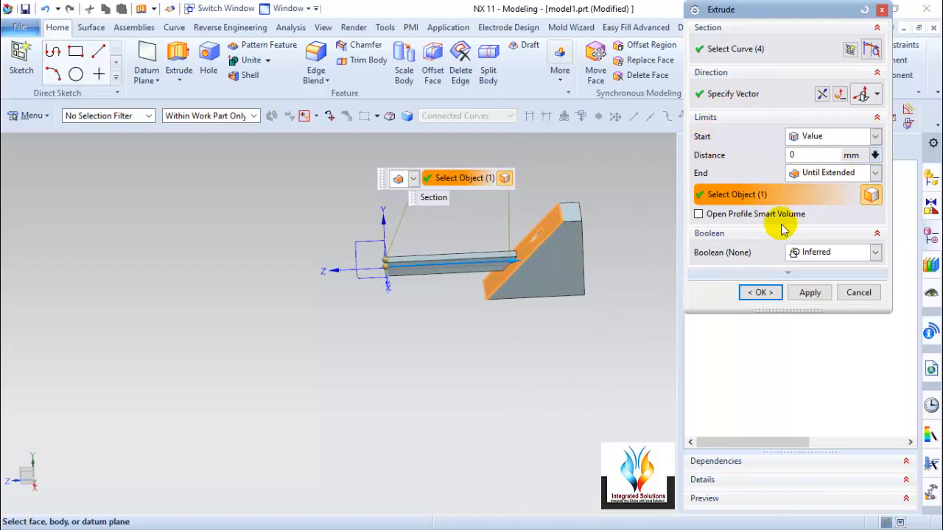
left_click(877, 233)
left_click(877, 234)
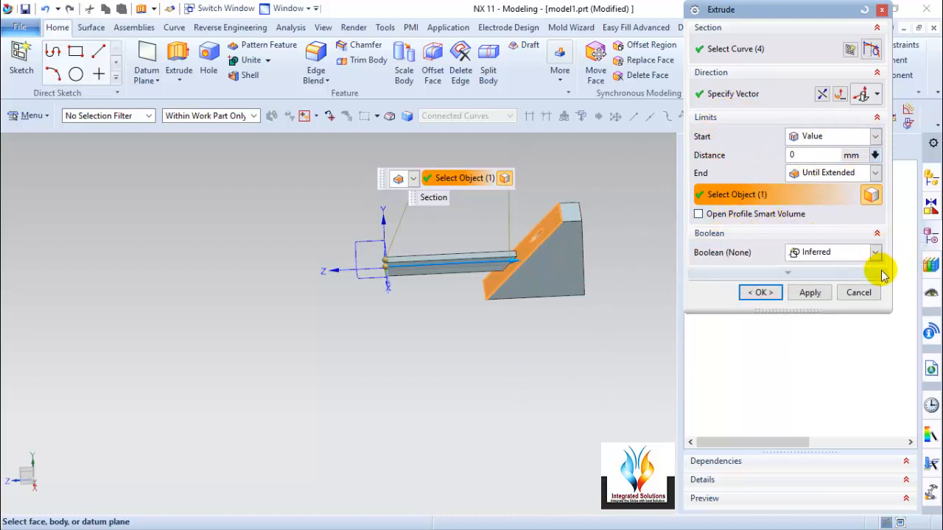
left_click(876, 253)
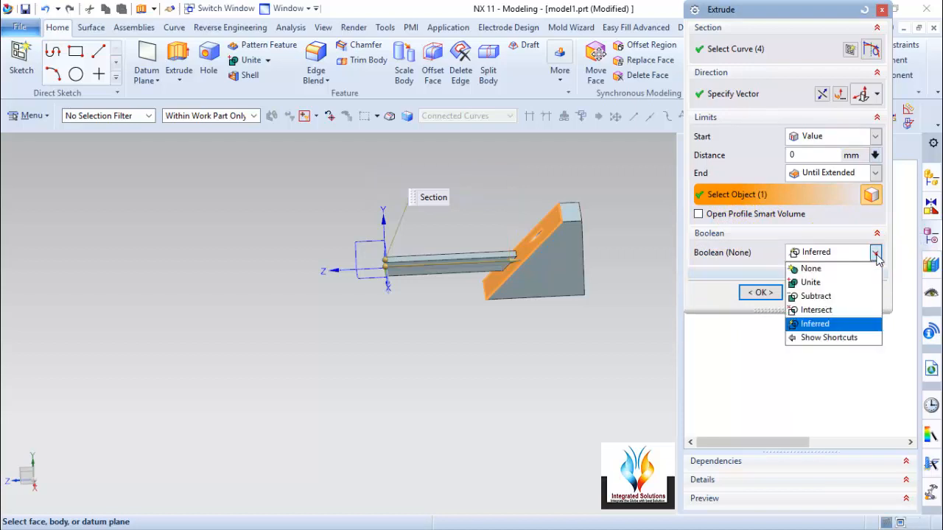
left_click(810, 269)
middle_click_drag(658, 284, 595, 292)
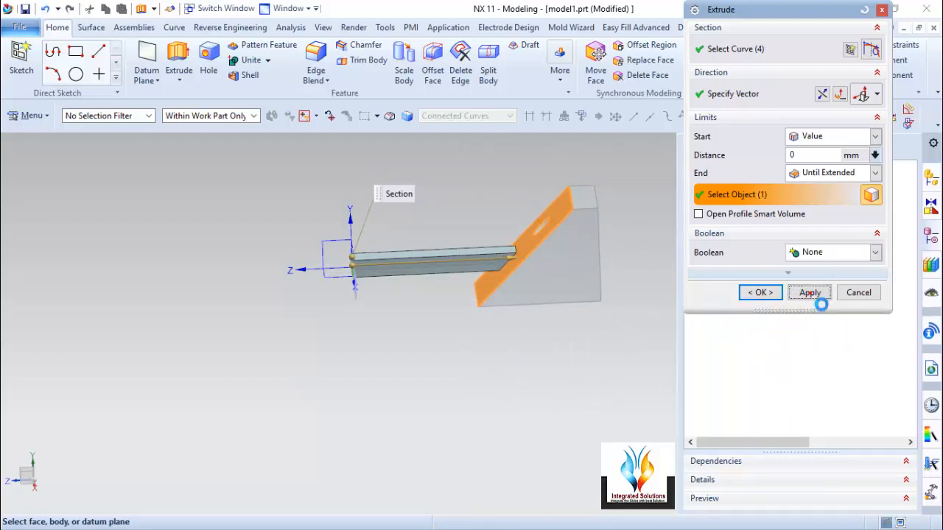
Reopen the bar's extrusion and set its Boolean to Unite with the drafted block as the target body.
left_click(466, 330)
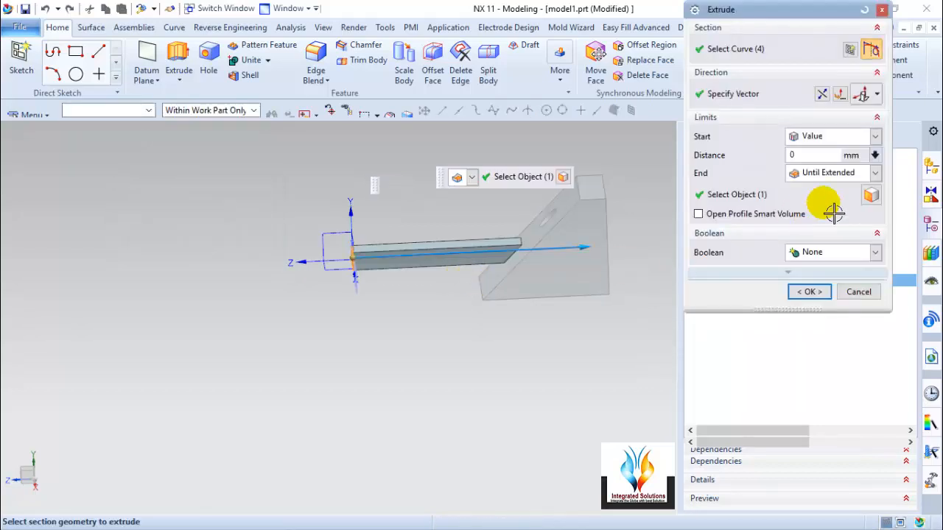
left_click(833, 254)
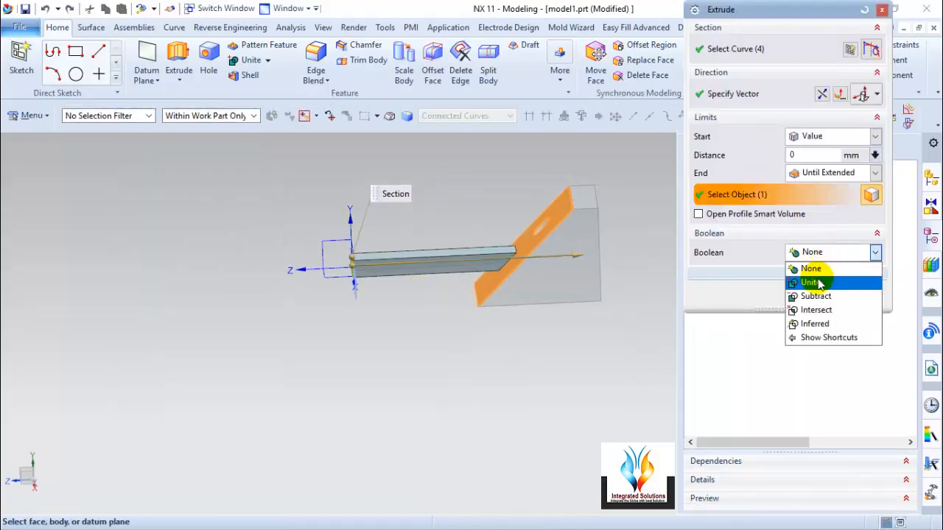
left_click(827, 283)
left_click(547, 281)
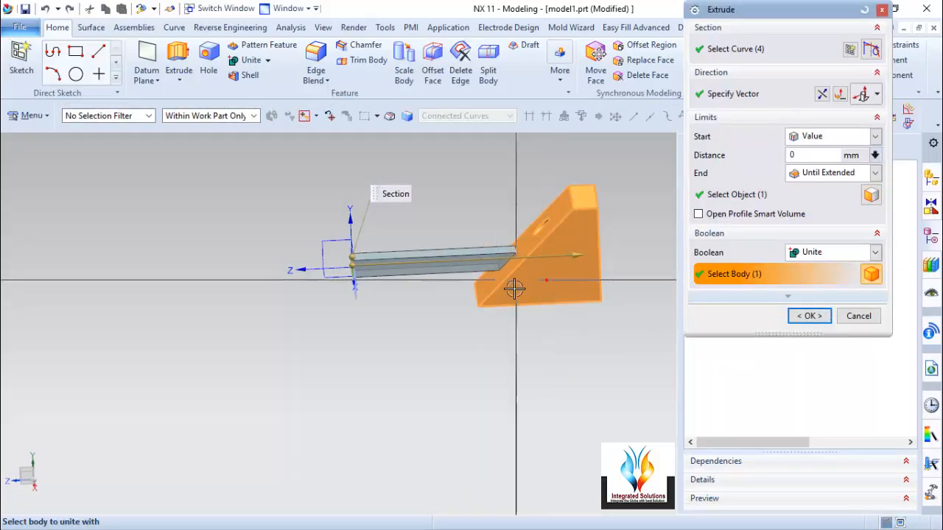
left_click(810, 316)
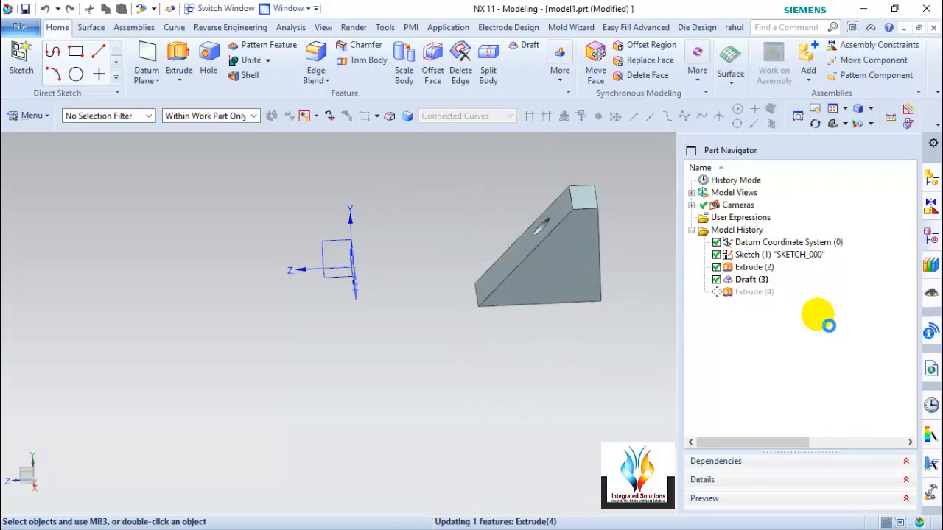
Edit the bar's extrusion to Subtract from the block, with a Value end limit of 2200 mm so it passes through.
double_click(753, 280)
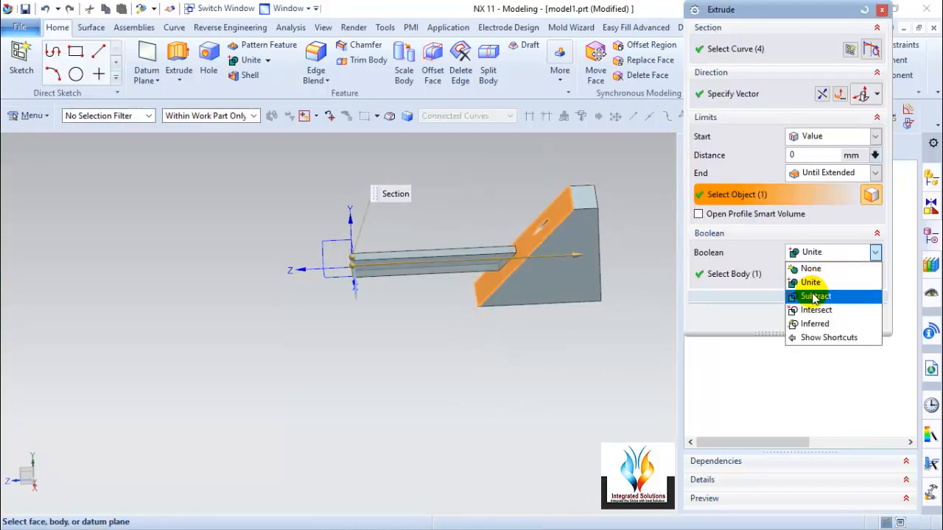
left_click(811, 301)
left_click(615, 257)
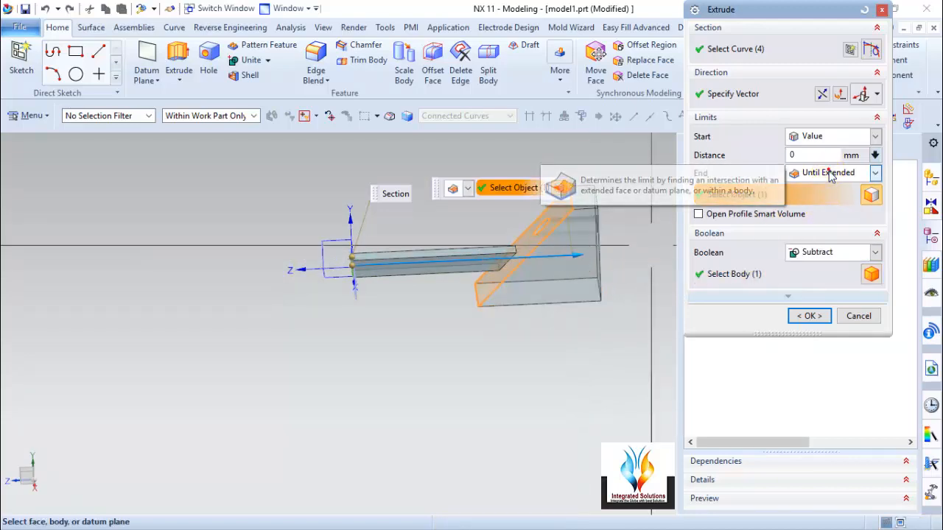
left_click(874, 172)
left_click(812, 190)
left_click_drag(579, 255, 639, 255)
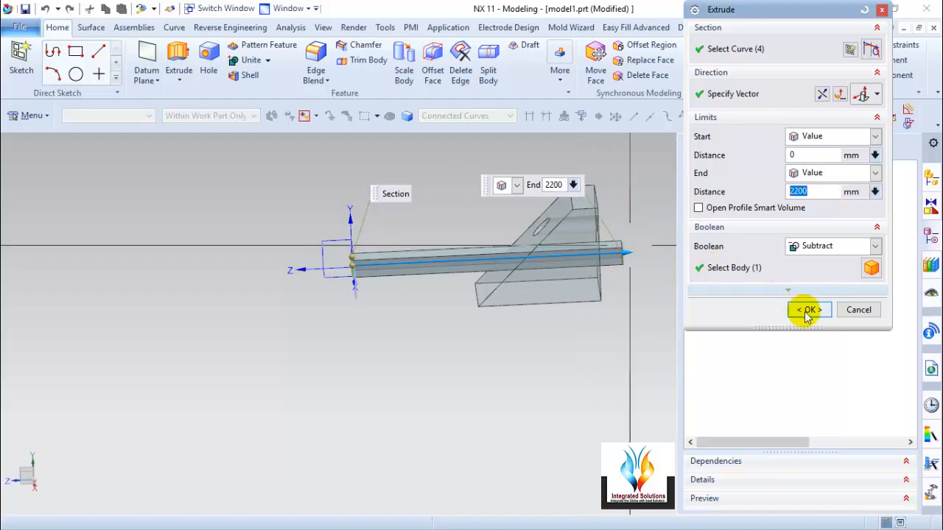
left_click(809, 309)
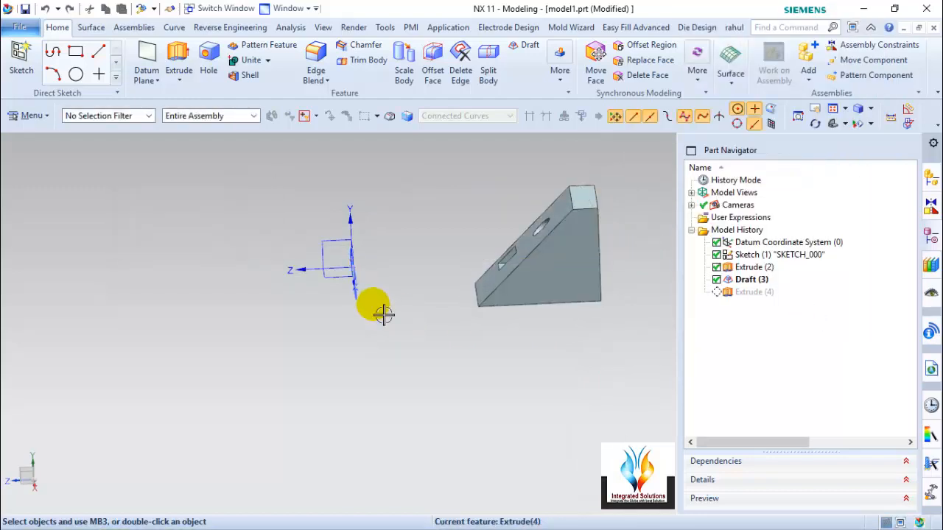
Reopen the bar's extrusion and change its Boolean operation to Intersect with the block.
middle_click_drag(456, 362, 483, 376)
left_click(759, 282)
double_click(759, 282)
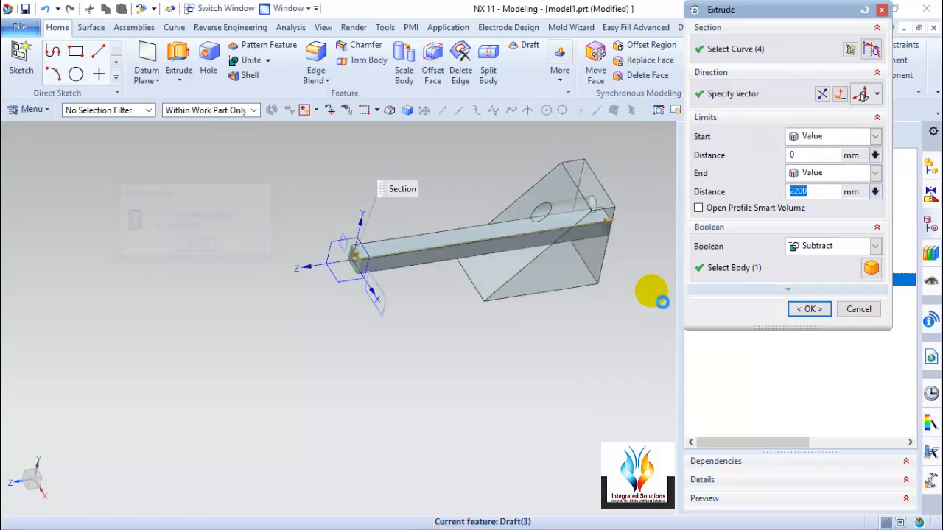
left_click(843, 247)
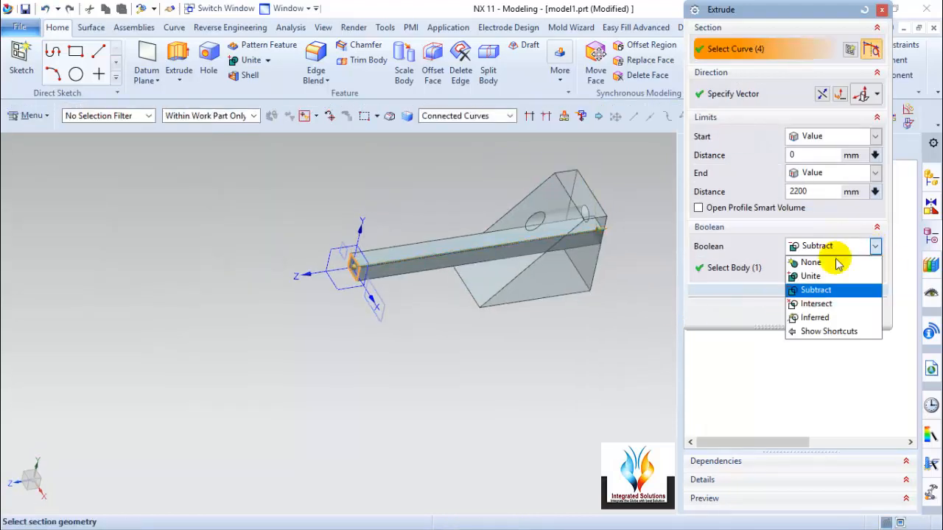
left_click(823, 307)
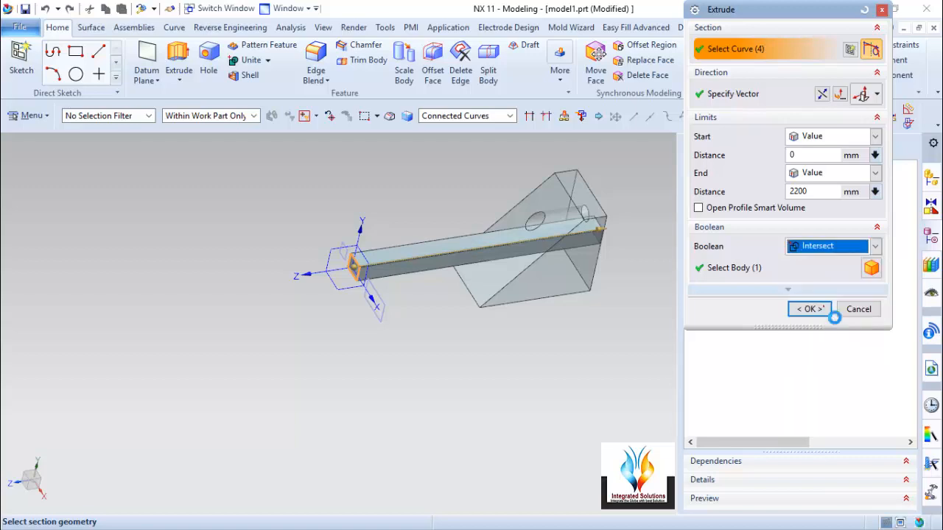
left_click(812, 311)
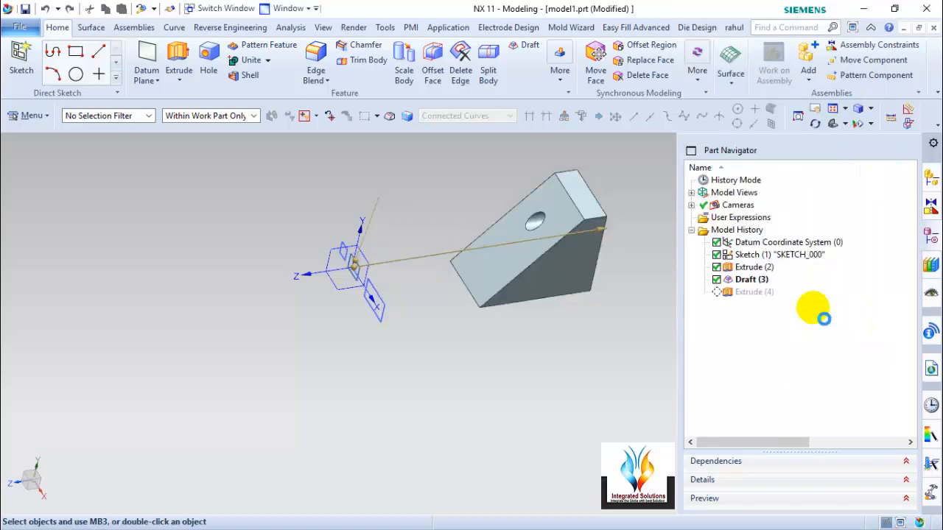
Inspect the intersected body and edit the bar's extrusion to set its Boolean back to Subtract.
scroll(596, 305, "up", 5)
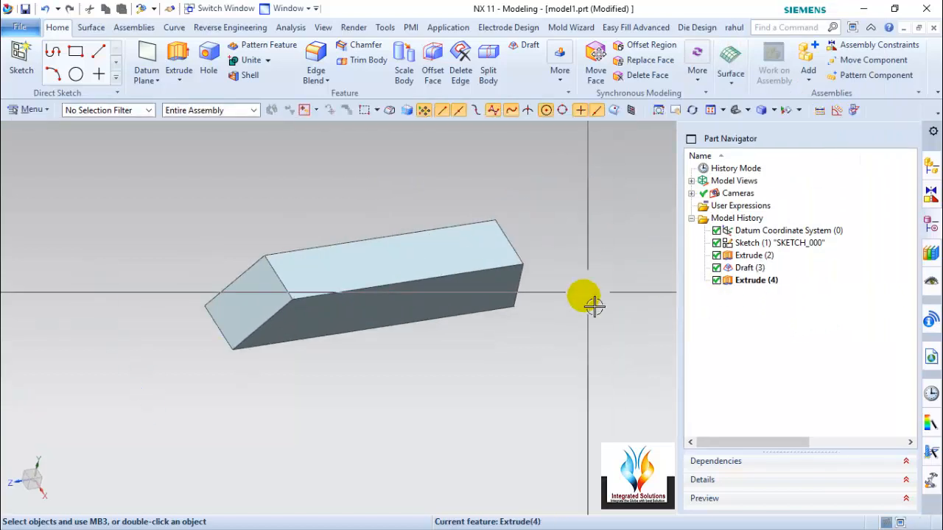
middle_click_drag(493, 309, 514, 373)
double_click(770, 281)
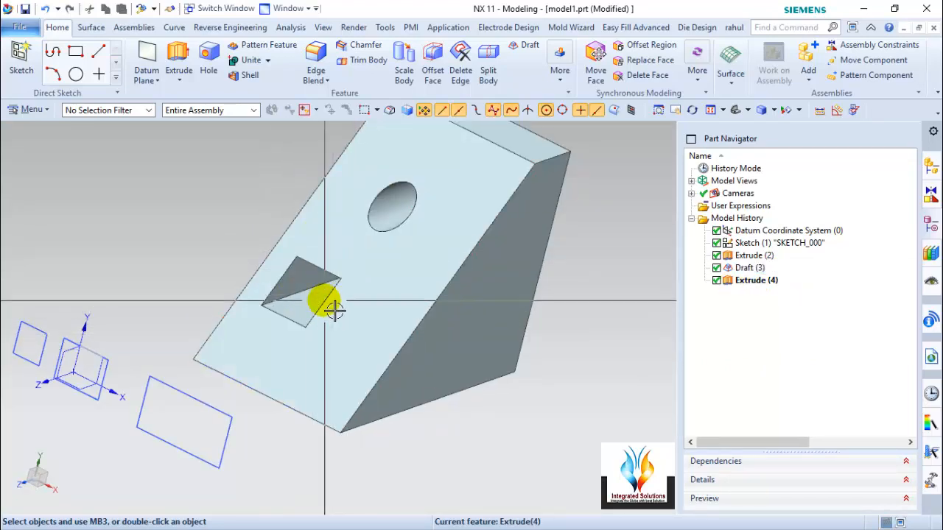
Reopen the bar's extrusion, set its Boolean to None and keep the draft option at None.
double_click(744, 280)
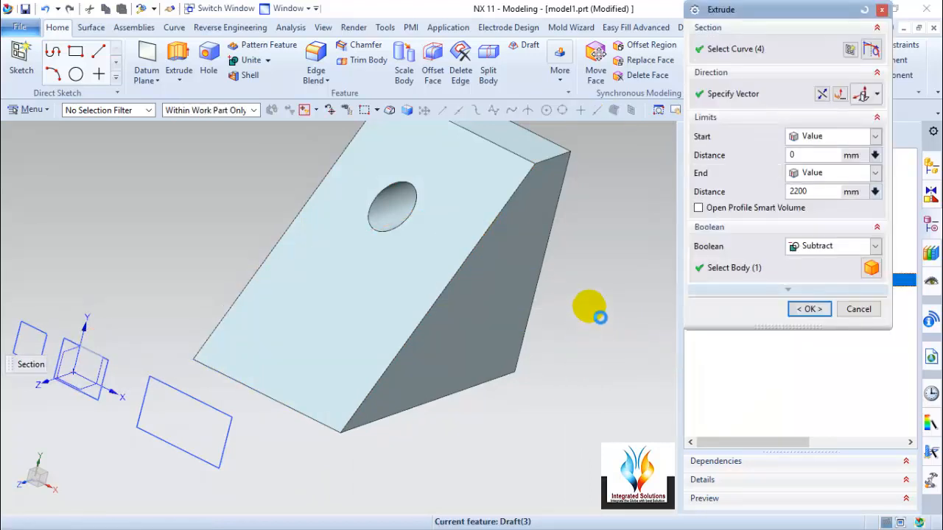
left_click(780, 291)
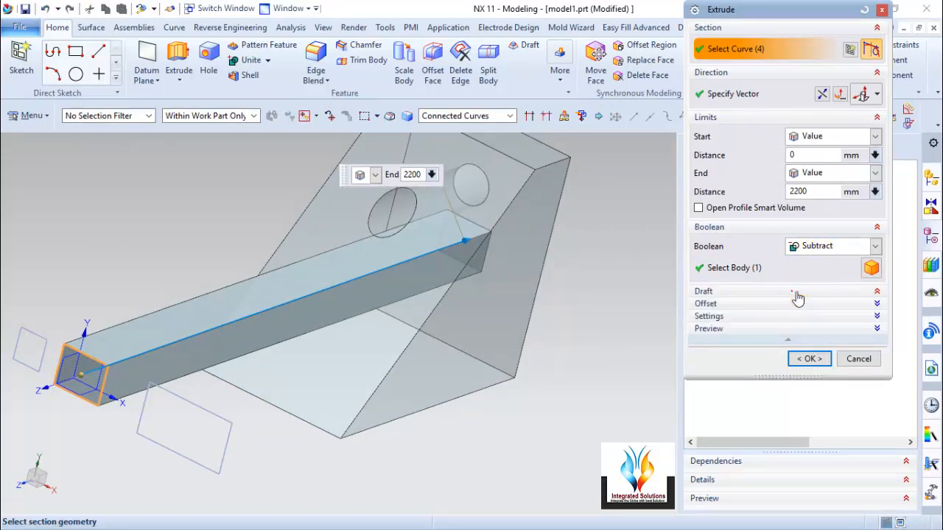
left_click(798, 296)
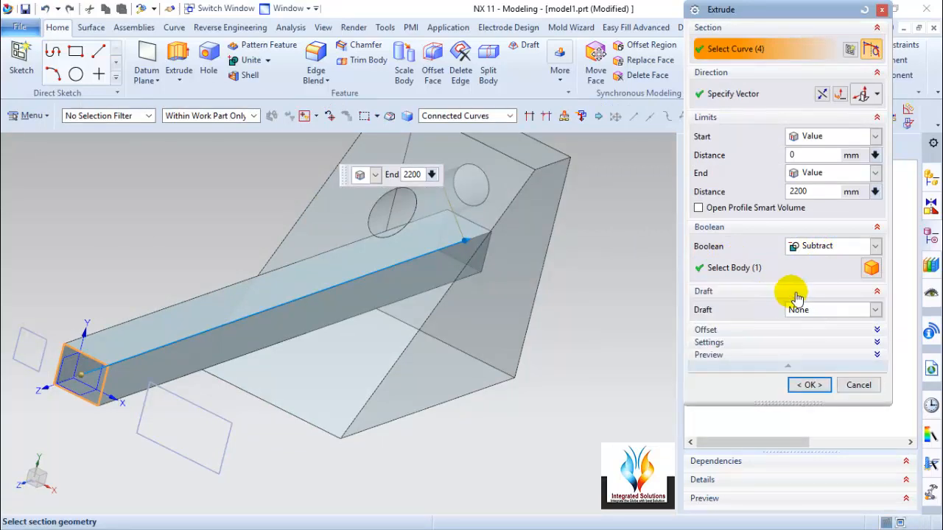
left_click(818, 249)
left_click(810, 260)
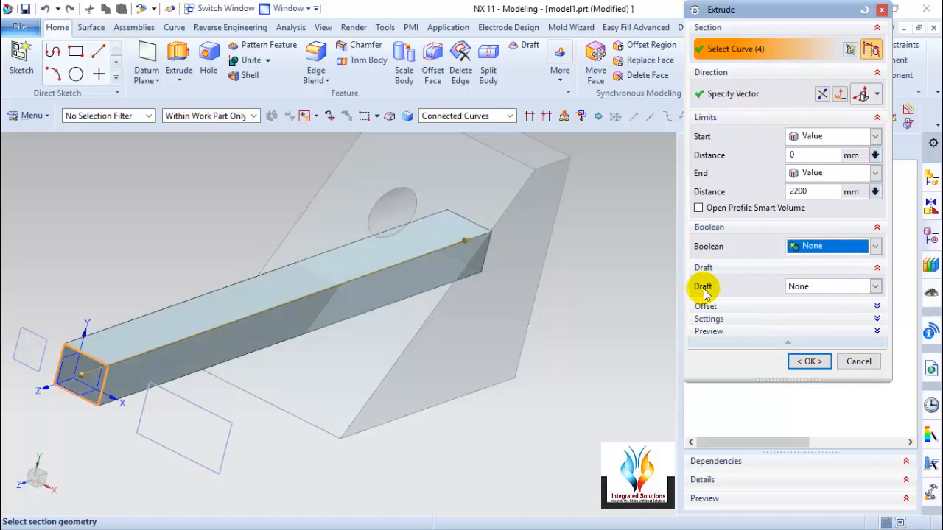
left_click(876, 286)
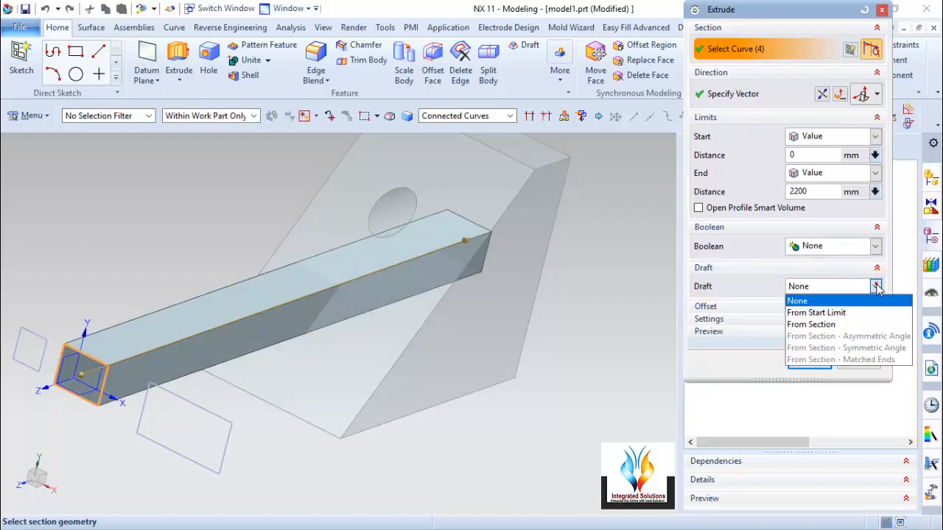
left_click(824, 302)
Change the bar's extrusion limit to Symmetric Value and shorten its distance to 190 mm.
middle_click_drag(380, 264, 343, 381)
left_click(876, 137)
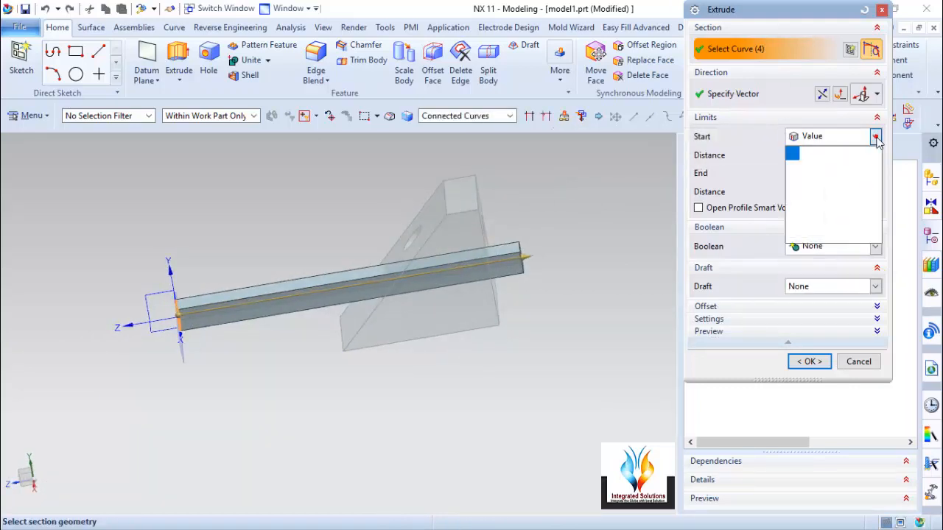
left_click(853, 166)
left_click_drag(530, 258, 223, 321)
scroll(157, 337, "up", 8)
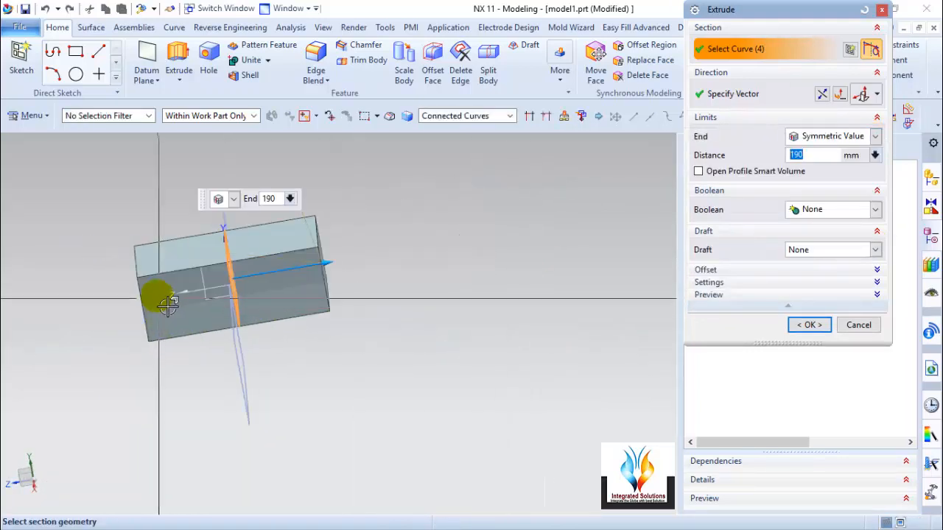
Apply a From Start Limit draft of 2 degrees to the symmetric extrusion.
left_click(818, 250)
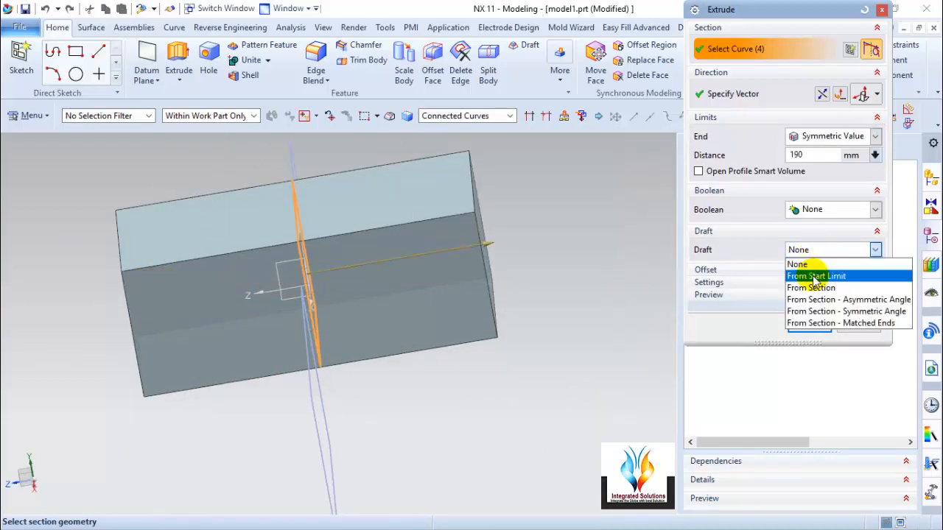
left_click(815, 277)
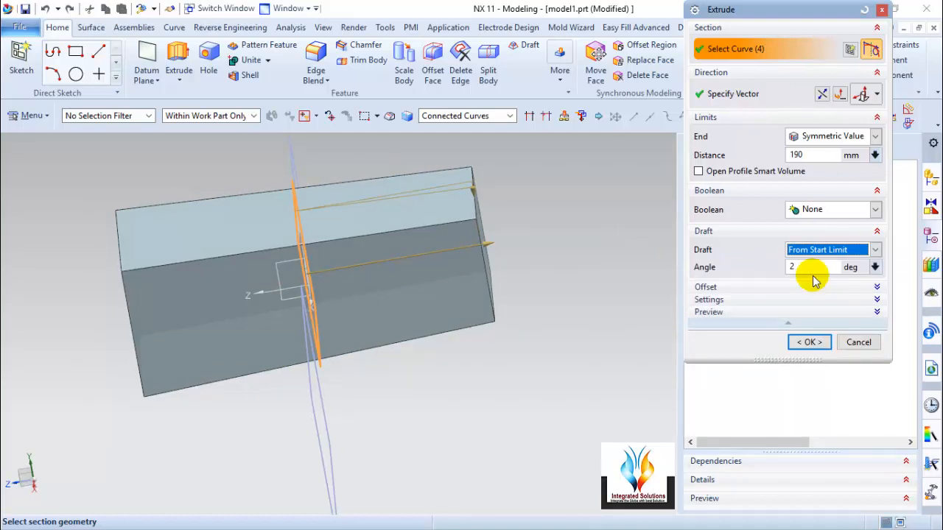
middle_click_drag(513, 381, 592, 331)
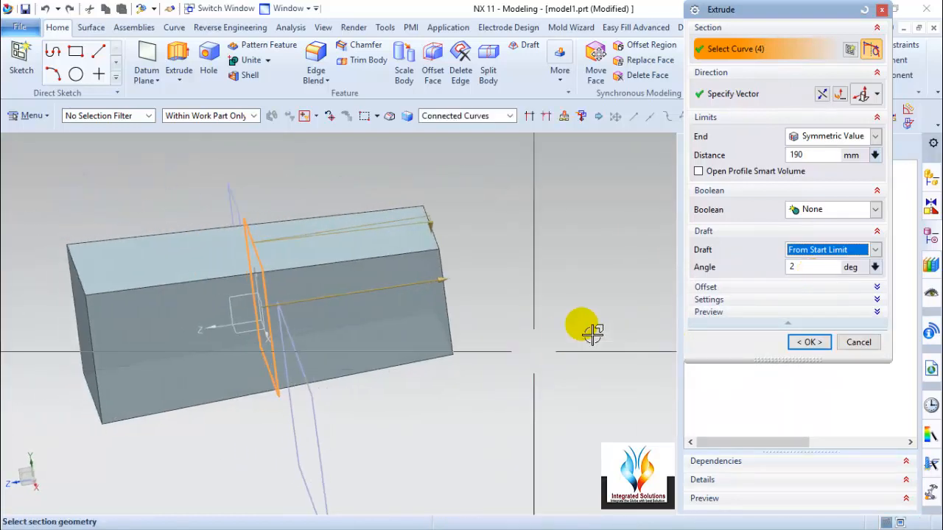
Switch the extrusion's start limit to Value and set the start distance to 0 mm.
left_click(842, 138)
left_click(811, 150)
left_click_drag(819, 157, 725, 167)
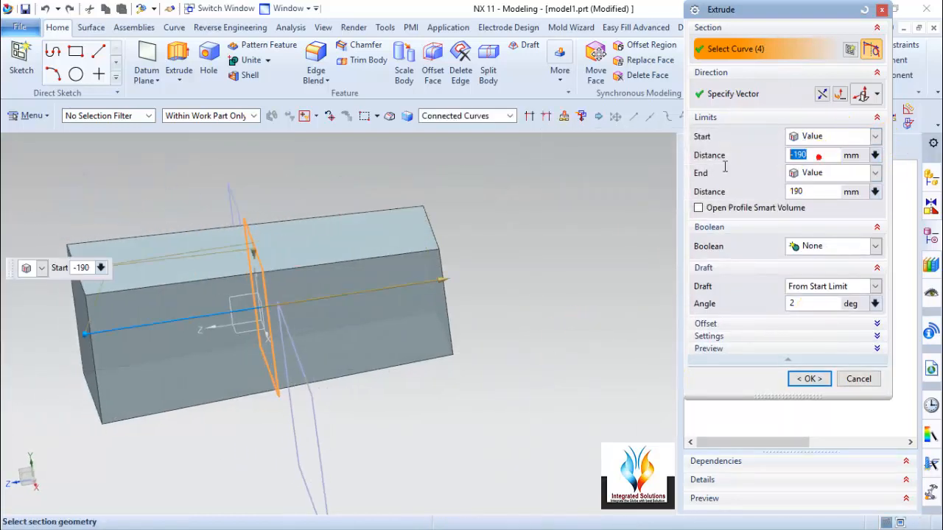
key("Return")
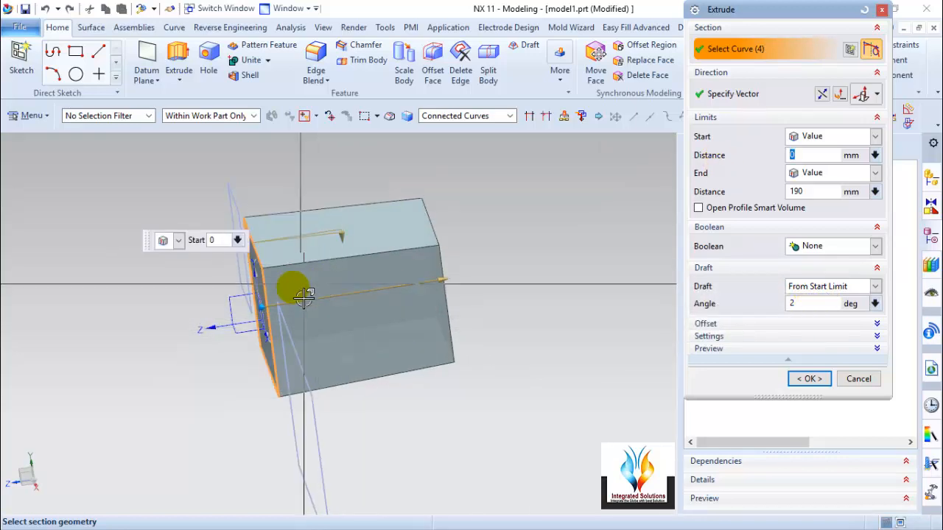
Set the From Start Limit draft angle to 10 degrees.
scroll(261, 270, "up", 4)
left_click_drag(411, 197, 447, 214)
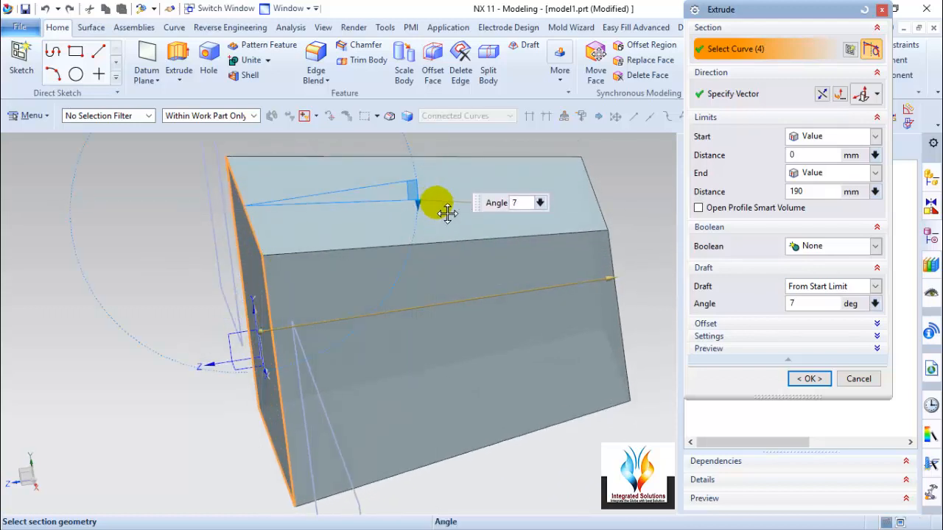
left_click(823, 306)
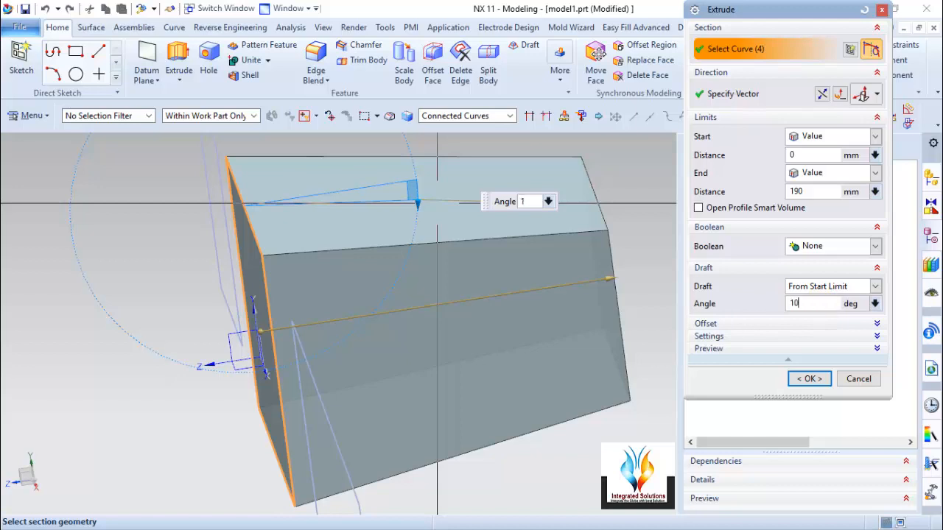
key("Return")
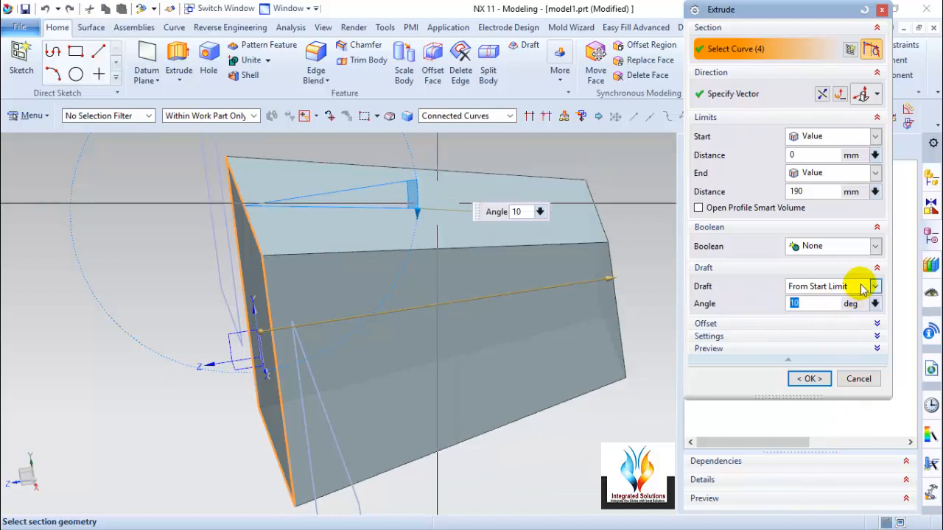
Change the extrusion's draft to From Section with a single angle of 25 degrees.
left_click(875, 249)
left_click(875, 249)
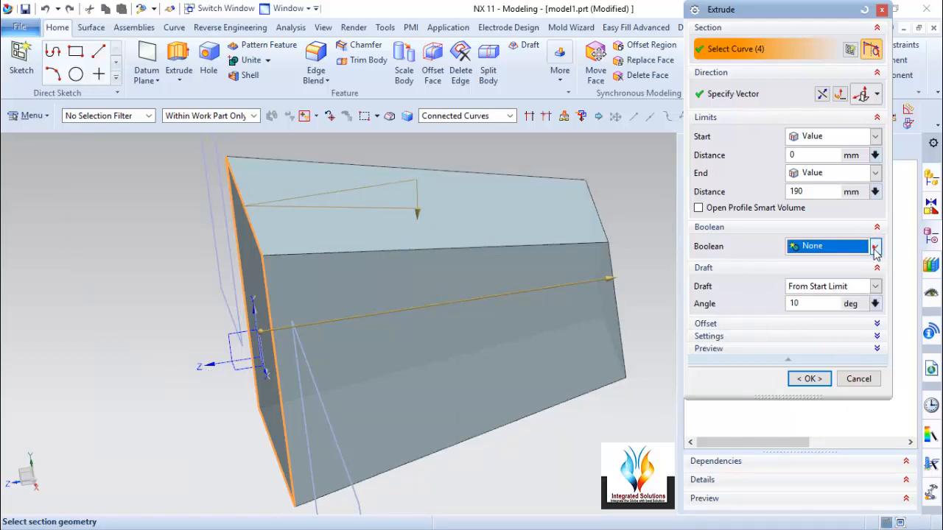
left_click(875, 286)
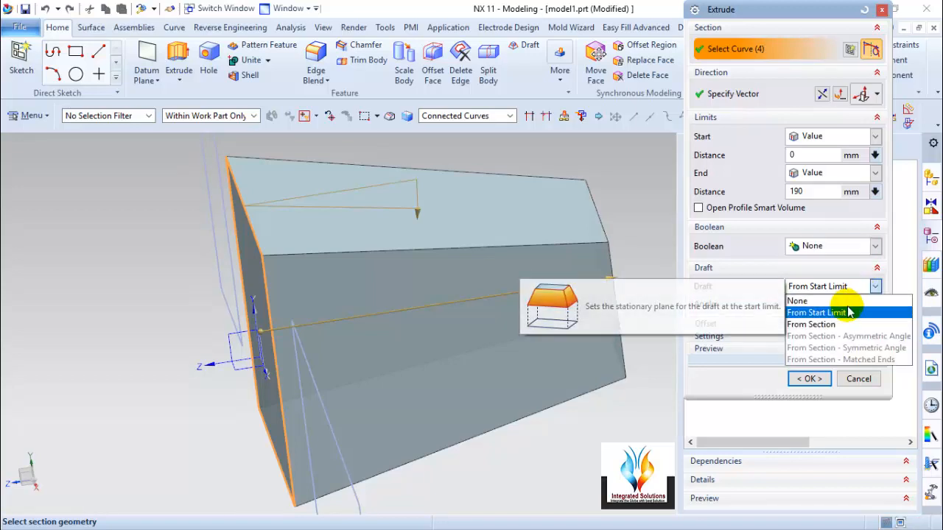
left_click(830, 326)
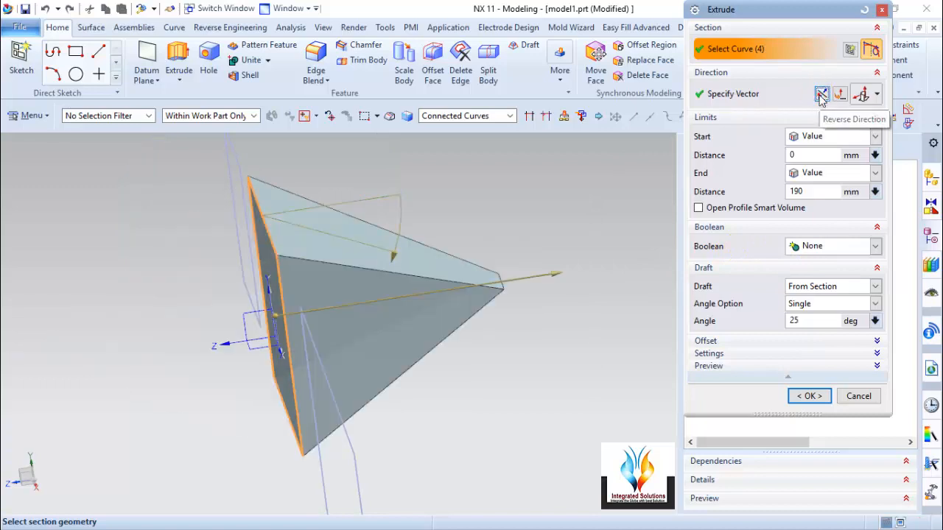
left_click(822, 95)
left_click(875, 287)
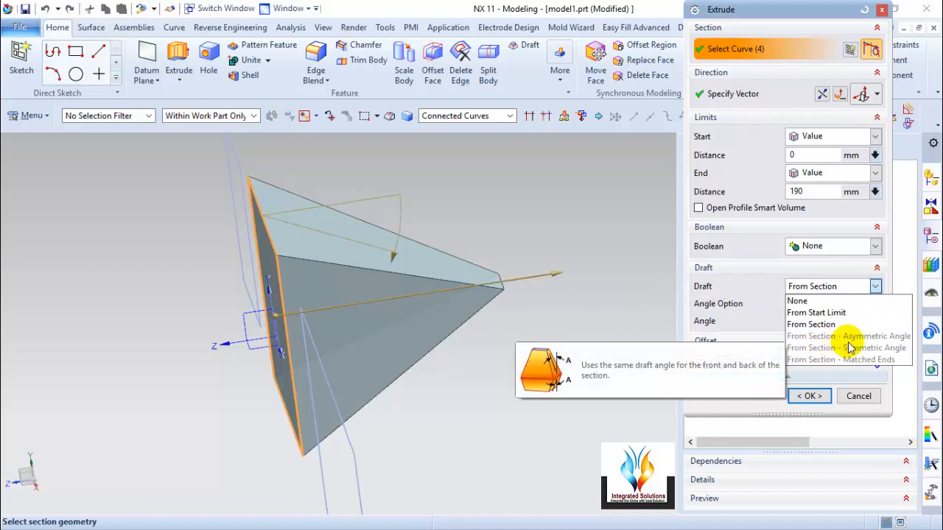
left_click(792, 153)
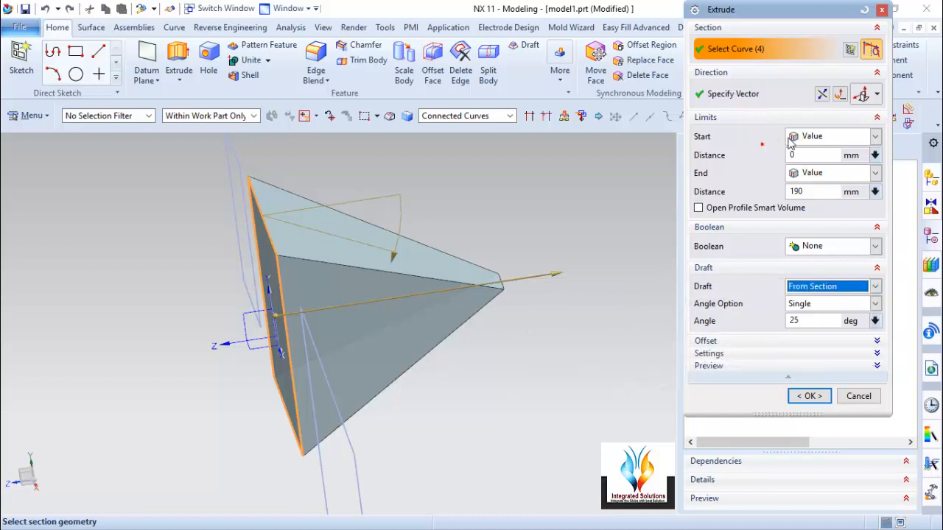
Set the limit to Symmetric Value at 190 mm and the draft to From Section - Symmetric Angle.
left_click(818, 137)
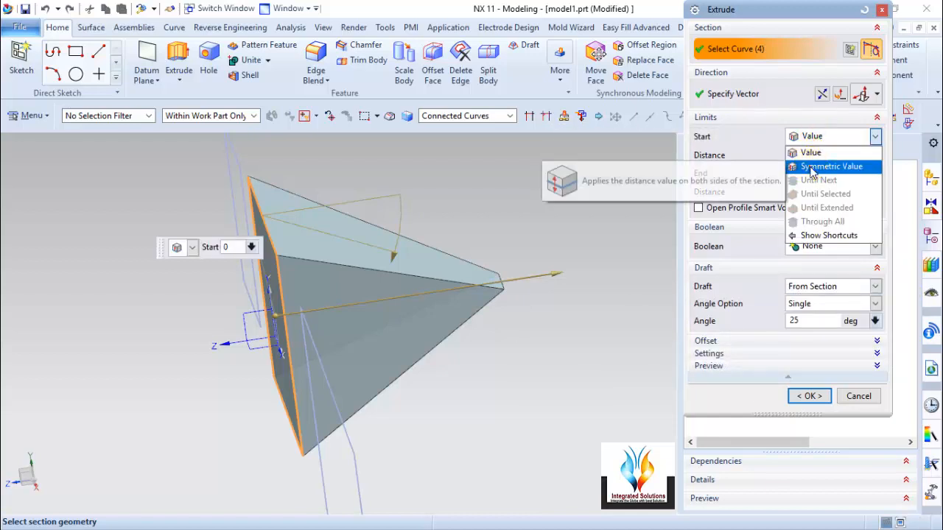
left_click(818, 166)
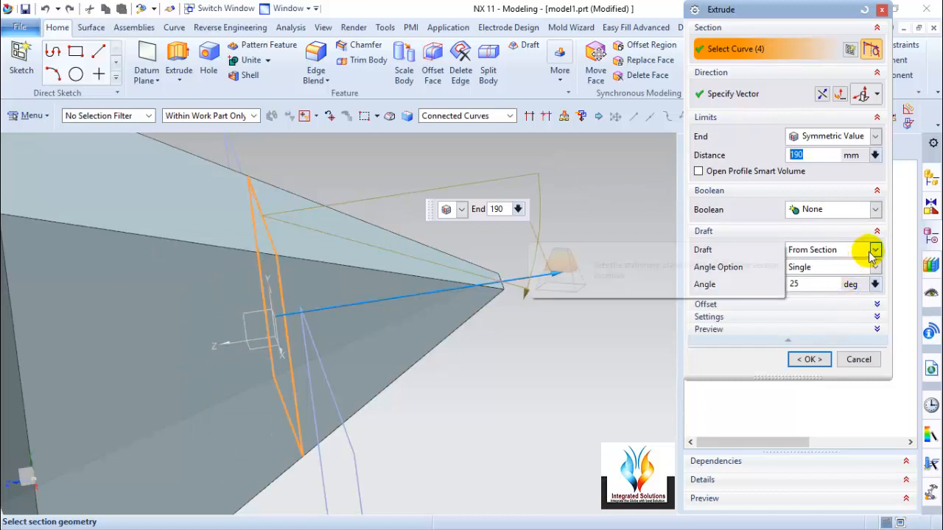
left_click(874, 251)
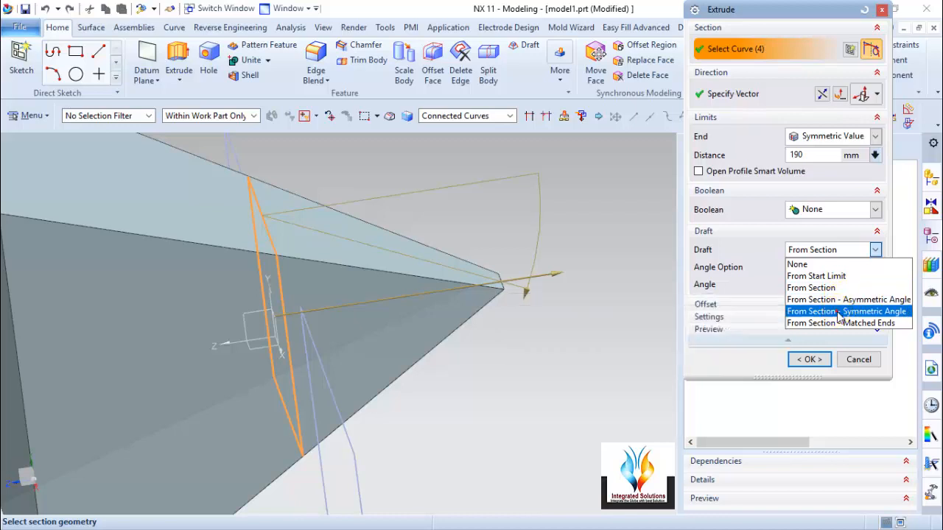
left_click(848, 311)
Reduce the symmetric draft angle to 9 degrees on both sides of the section.
middle_click_drag(396, 361, 406, 288)
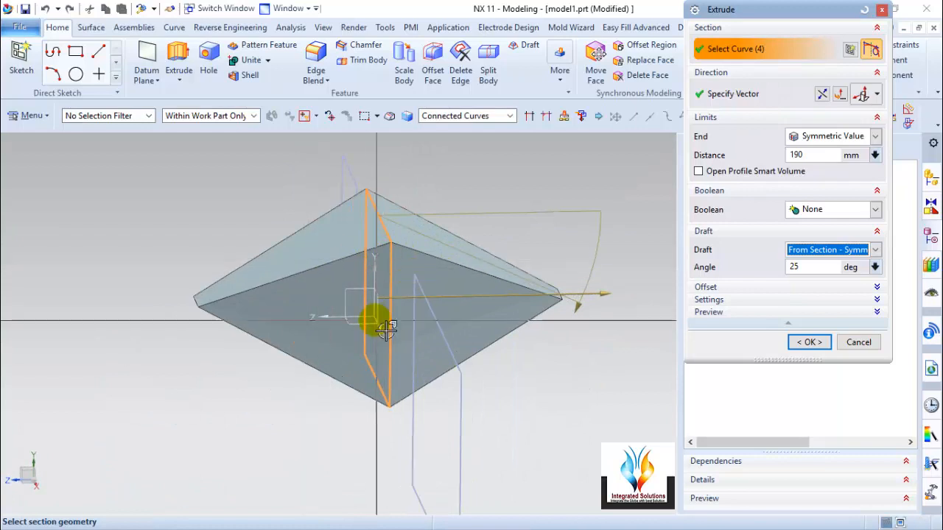
middle_click_drag(338, 371, 449, 295)
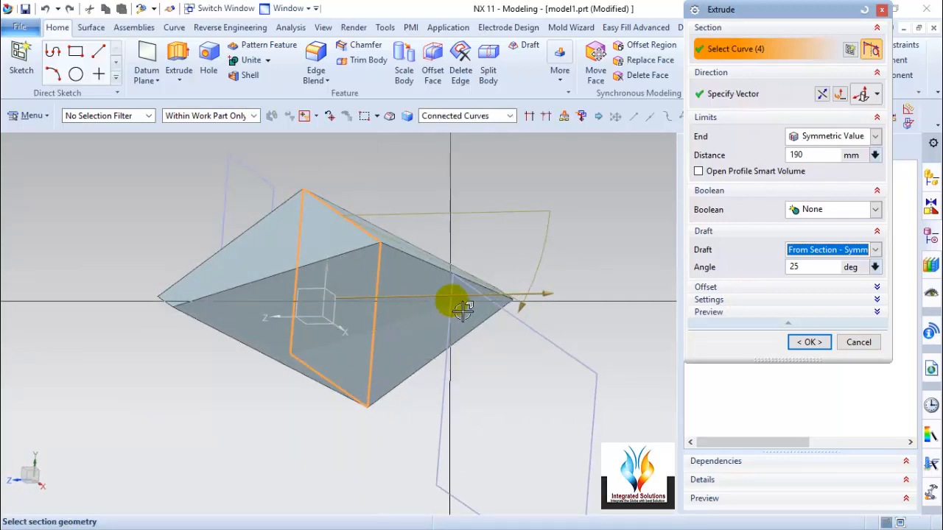
left_click_drag(520, 309, 535, 260)
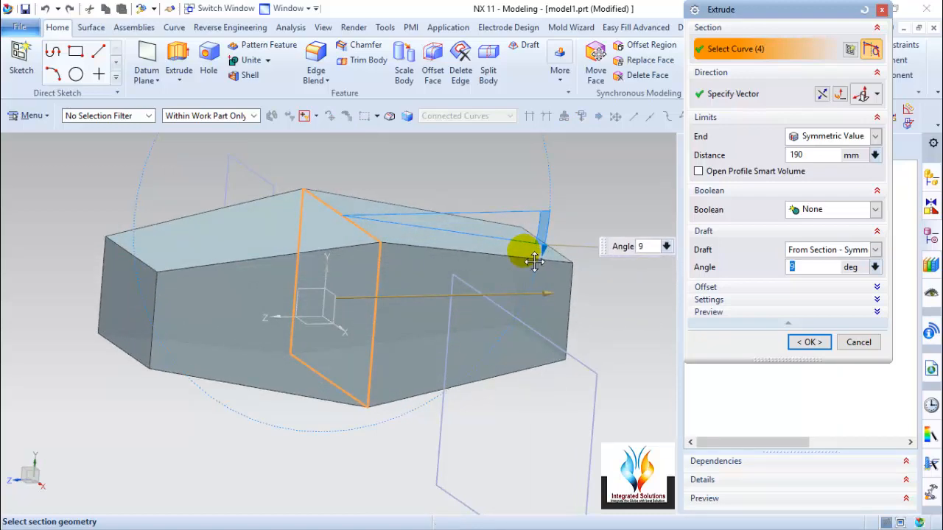
middle_click_drag(252, 316, 316, 337)
Change the draft to From Section - Asymmetric Angle and set the front angle to 12 degrees.
left_click(840, 252)
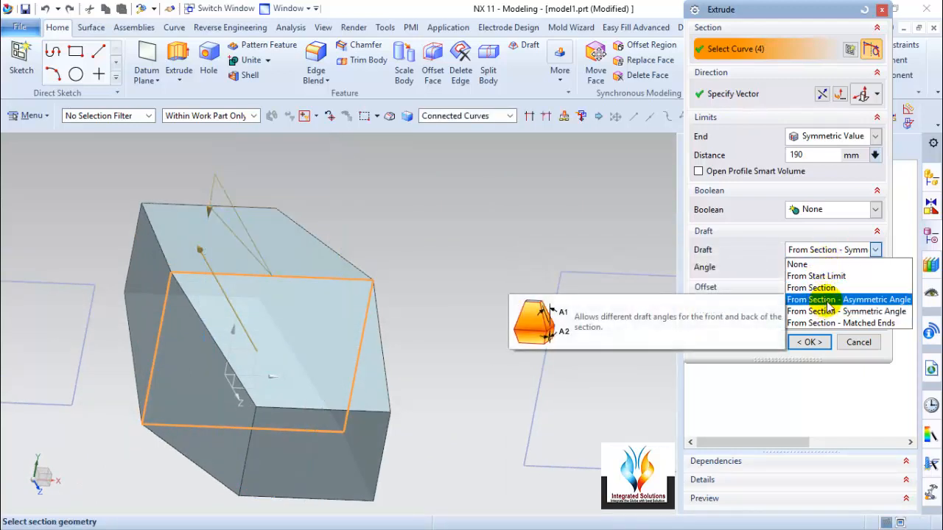
left_click(829, 300)
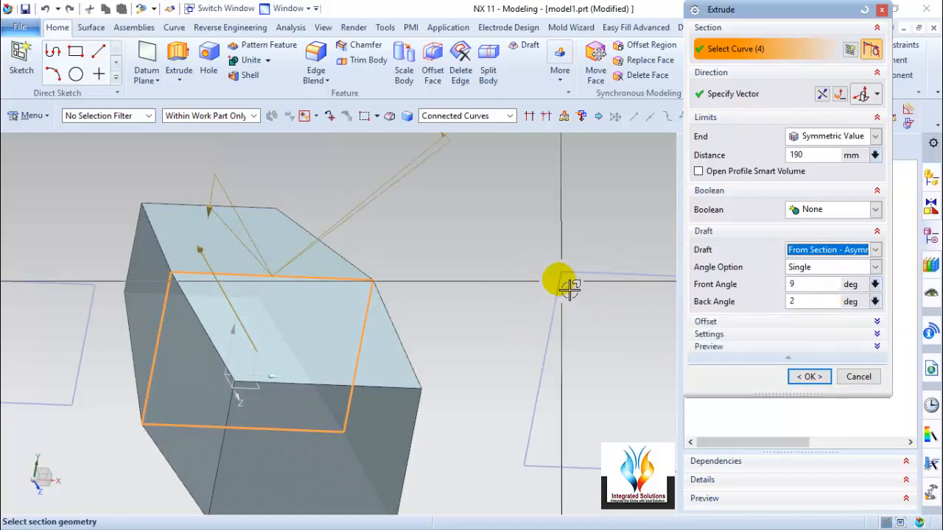
middle_click_drag(557, 280, 516, 267)
scroll(516, 267, "down", 3)
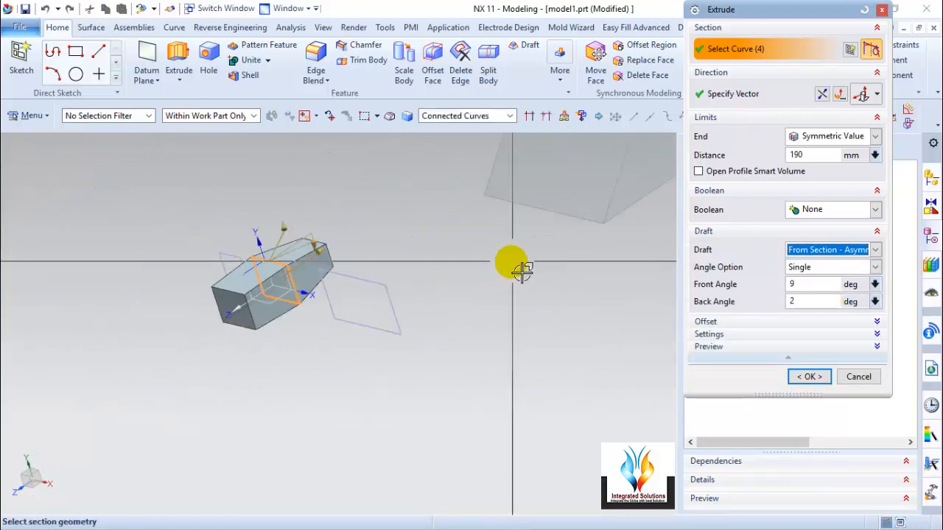
scroll(284, 270, "up", 3)
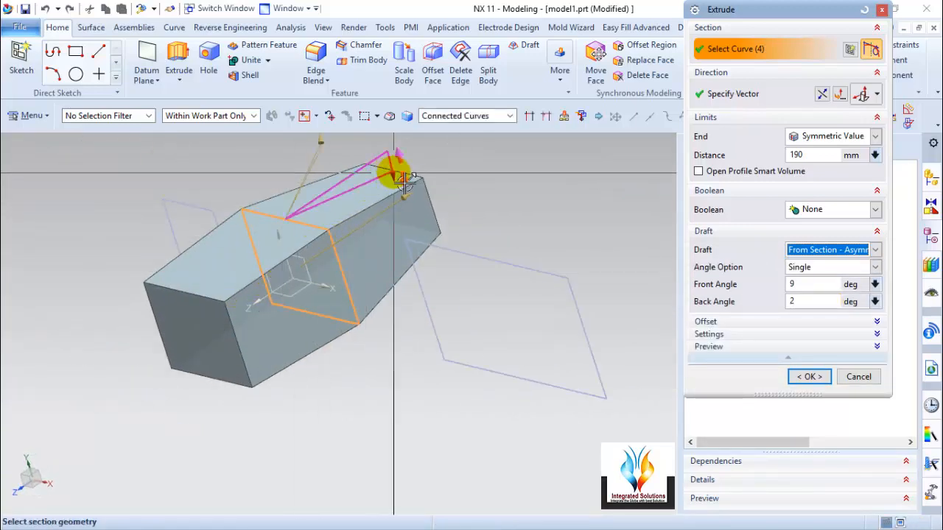
left_click_drag(392, 173, 408, 184)
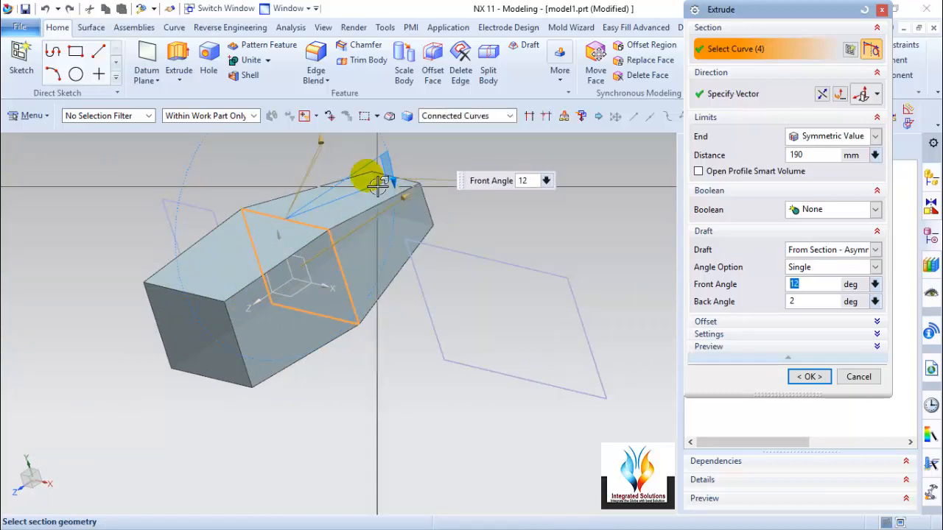
Set the asymmetric draft's back angle to 8 degrees.
scroll(428, 296, "down", 2)
middle_click_drag(428, 296, 470, 313)
left_click_drag(444, 221, 391, 358)
middle_click_drag(391, 358, 322, 305)
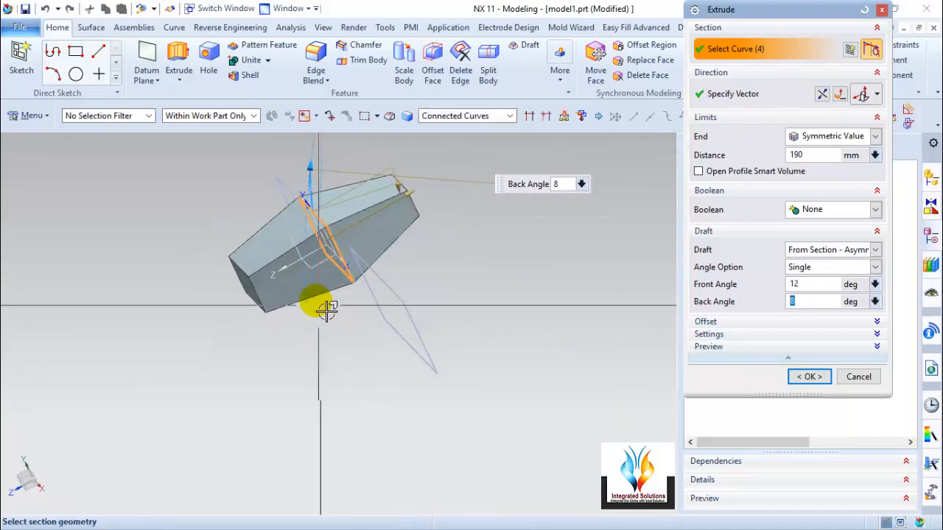
Increase the asymmetric draft's front angle to 20 degrees and its back angle to 18 degrees.
left_click_drag(384, 195, 404, 199)
middle_click_drag(332, 332, 442, 280)
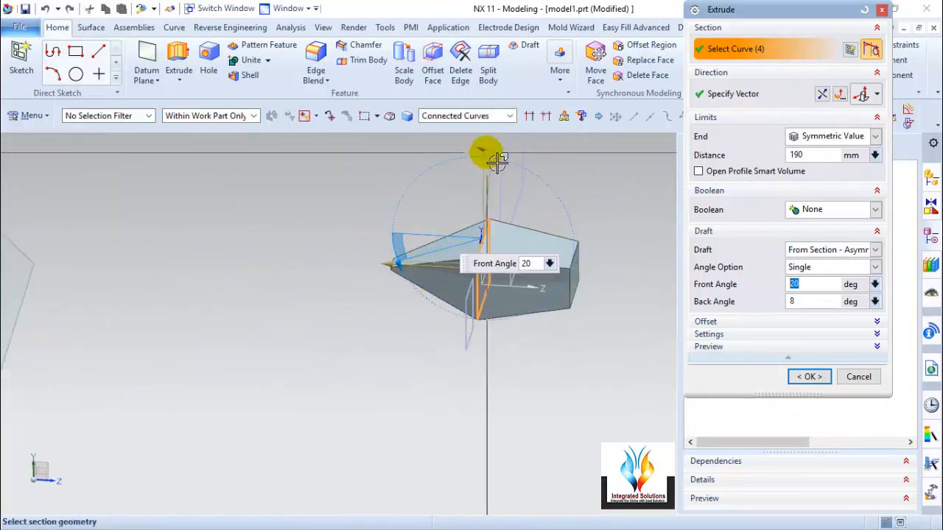
mouse_move(488, 153)
left_mouse_down()
mouse_move(510, 169)
mouse_move(486, 161)
left_mouse_up()
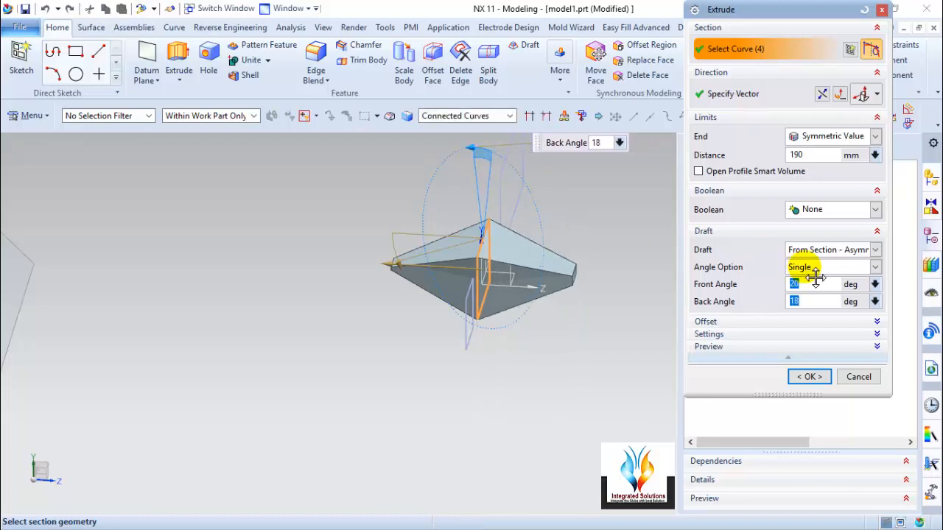
Keep the From Section - Asymmetric Angle draft and change its angle option to Multiple.
left_click(877, 251)
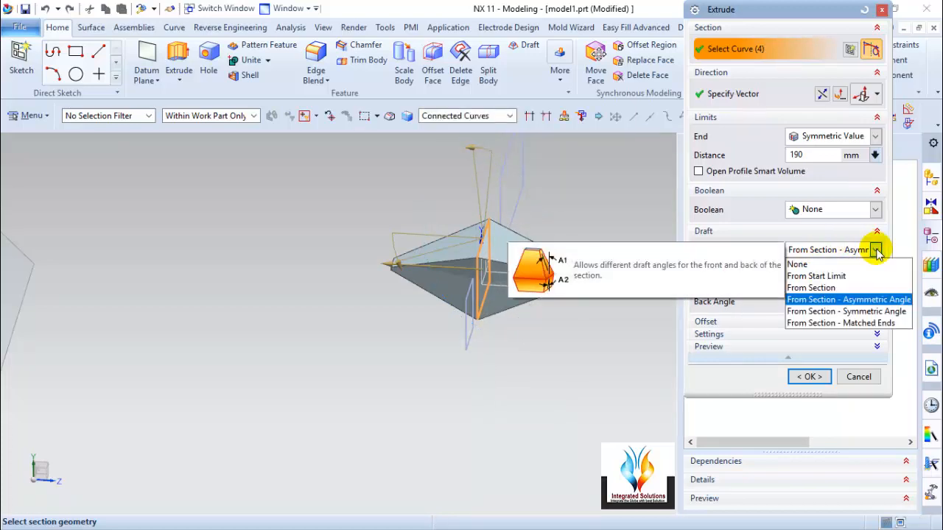
left_click(847, 300)
left_click(876, 268)
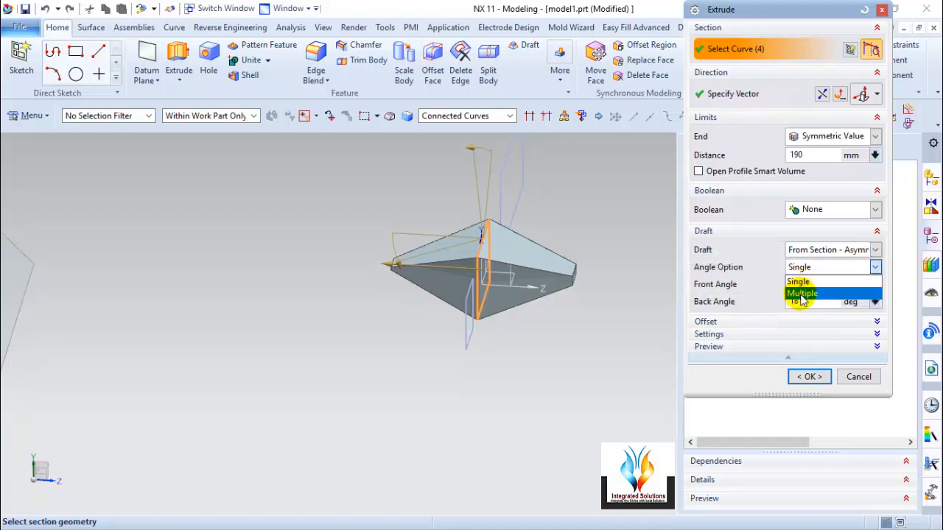
left_click(802, 300)
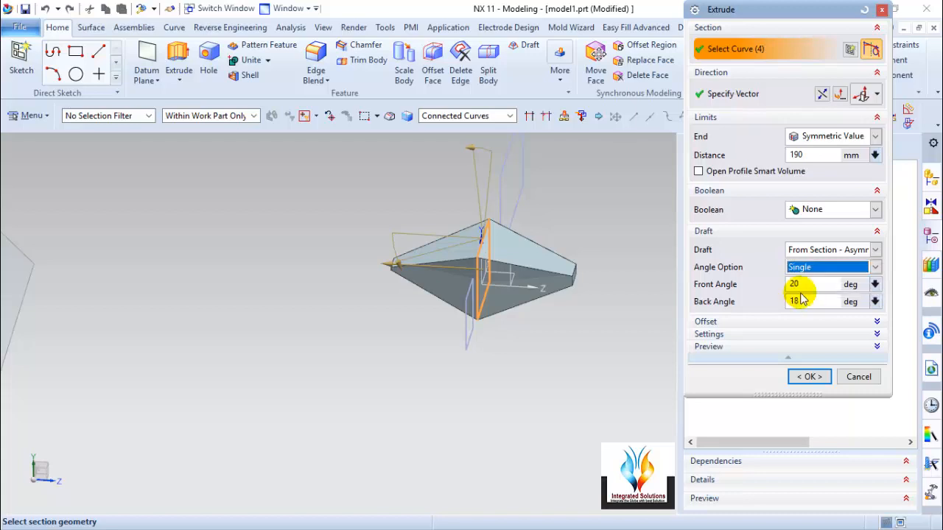
left_click(810, 269)
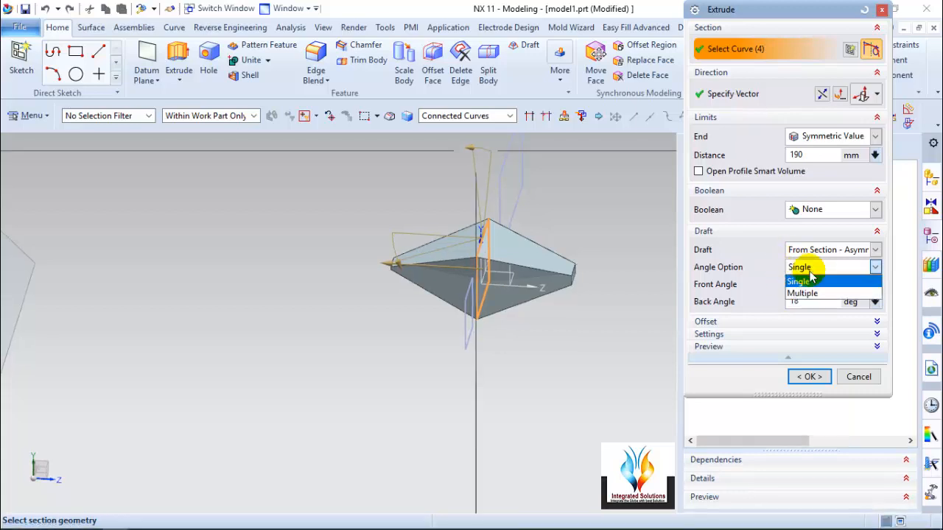
left_click(801, 294)
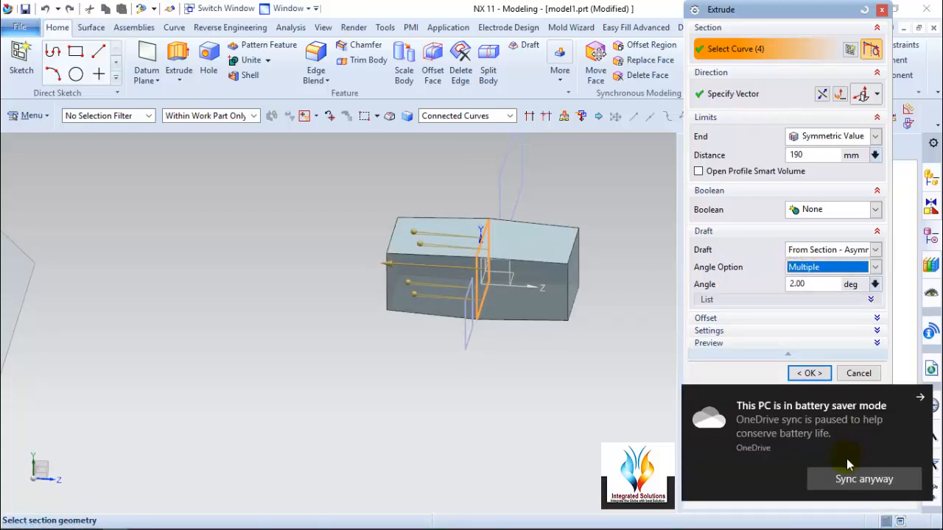
left_click(920, 400)
Set individual draft angles on the side faces, with Front Angle 1 at 7 degrees and Front Angle 4 at 21 degrees.
middle_click_drag(471, 265, 449, 263)
mouse_move(463, 258)
left_mouse_down()
mouse_move(456, 262)
mouse_move(476, 249)
left_mouse_up()
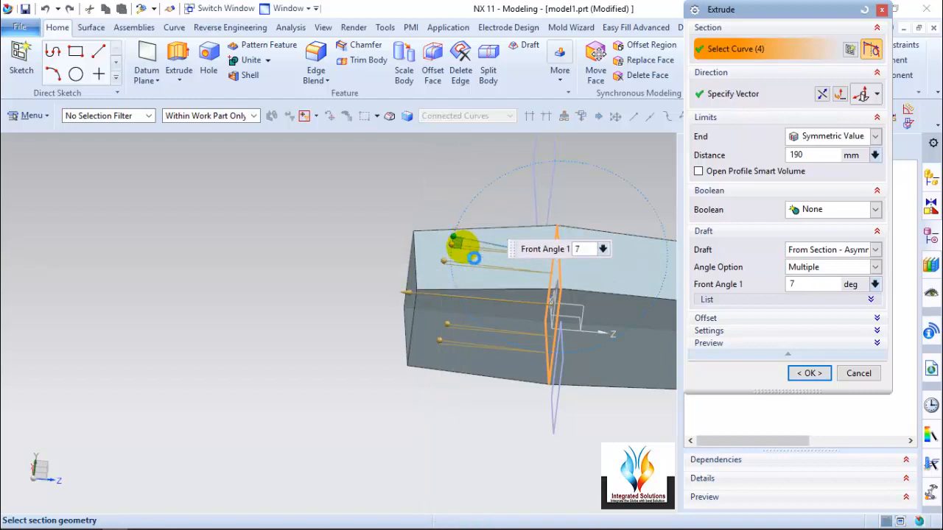
middle_click_drag(415, 385, 546, 283)
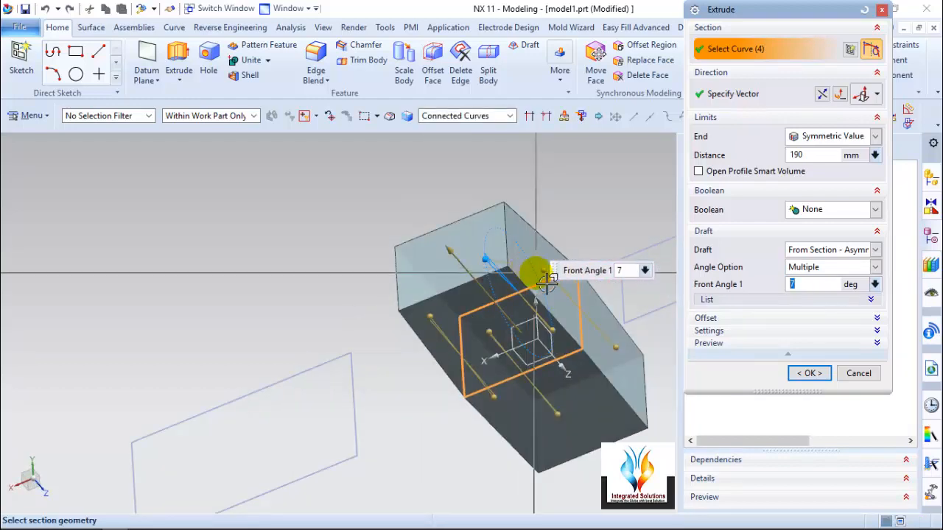
left_click_drag(544, 280, 507, 273)
left_click_drag(442, 329, 448, 300)
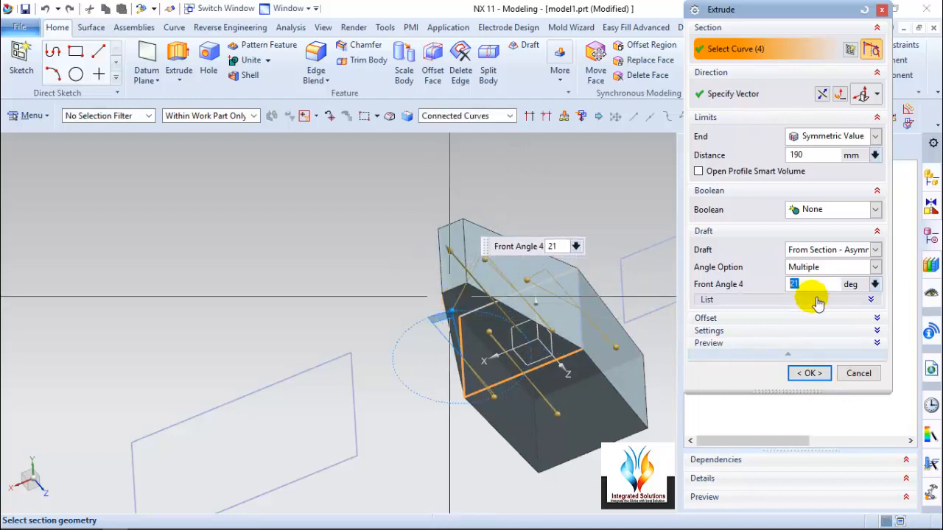
Change the extrusion limits to Value, from -190 mm to 0 mm, and set the draft to None.
left_click(740, 319)
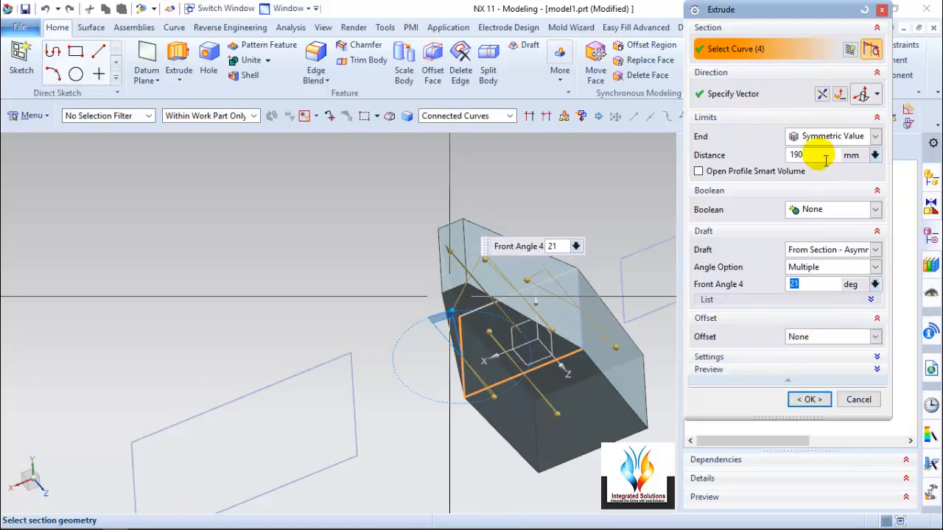
left_click(806, 137)
left_click(808, 149)
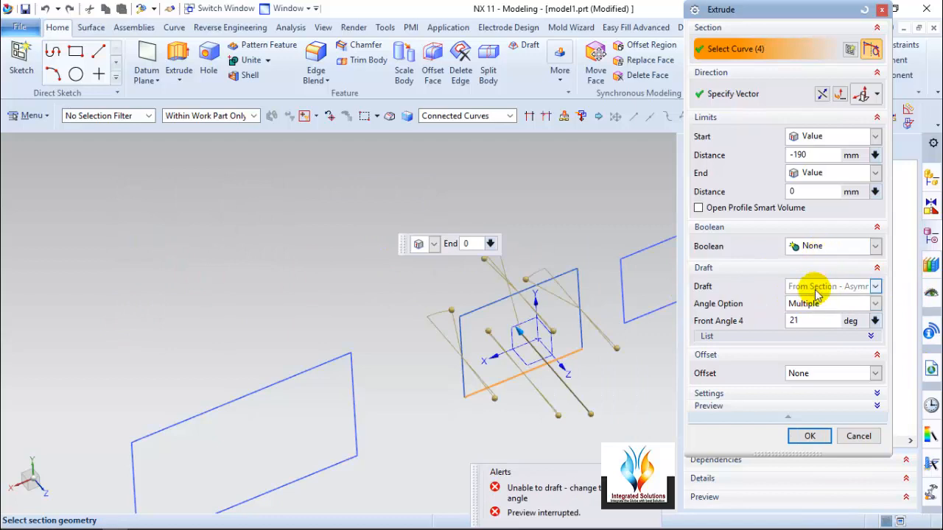
left_click(874, 289)
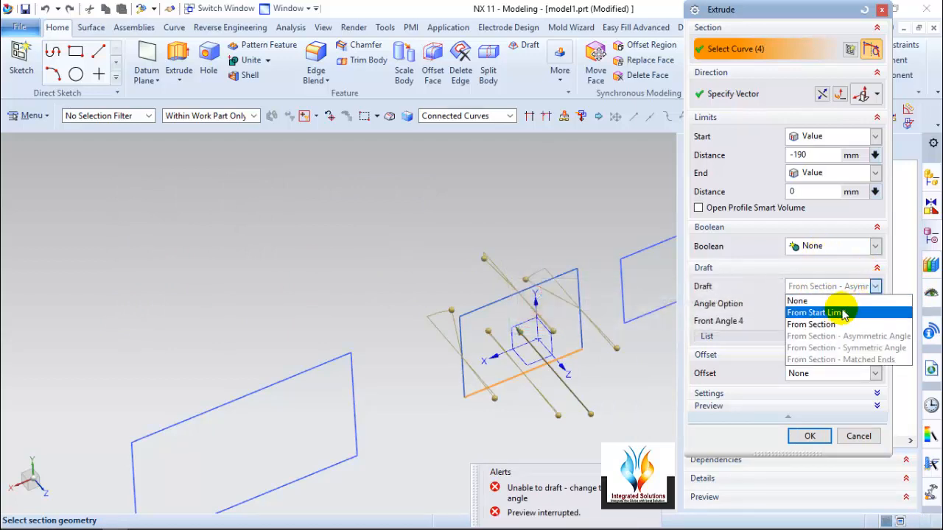
left_click(800, 301)
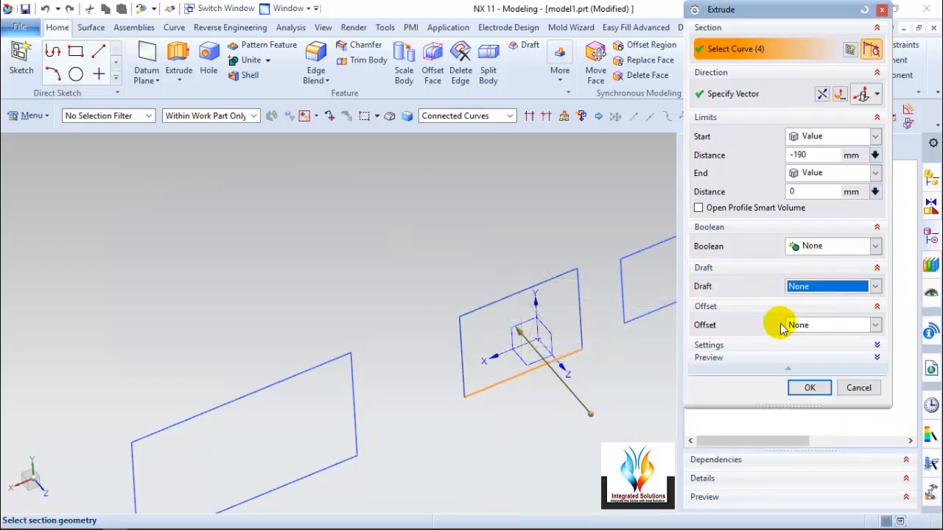
Turn on the preview of the undrafted extrusion.
left_click(876, 357)
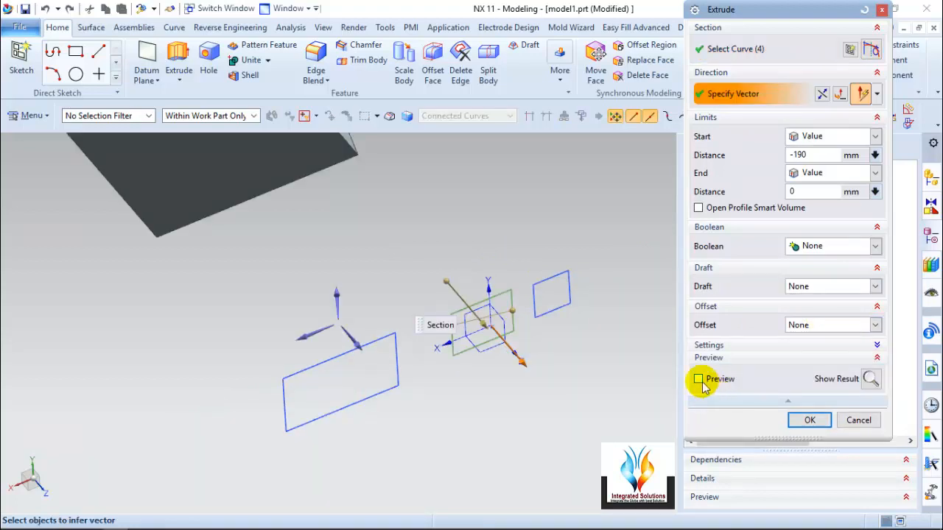
left_click(699, 379)
scroll(431, 322, "up", 2)
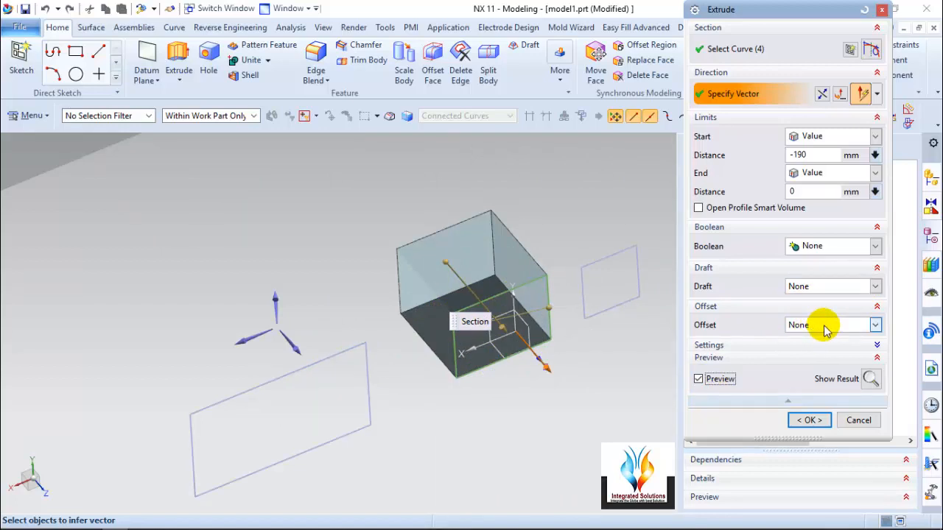
scroll(566, 341, "up", 5)
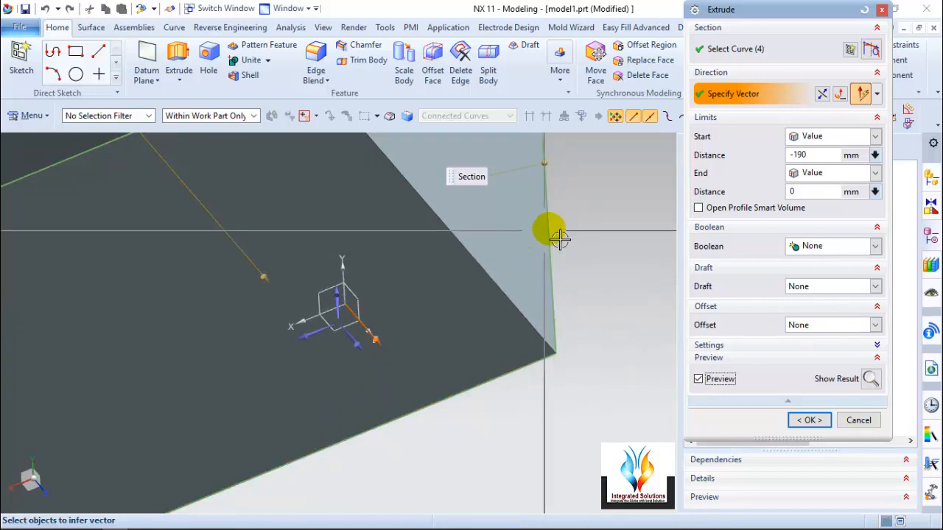
Apply a Single-Sided offset with an end value of 20 mm to the extrusion.
left_click(810, 328)
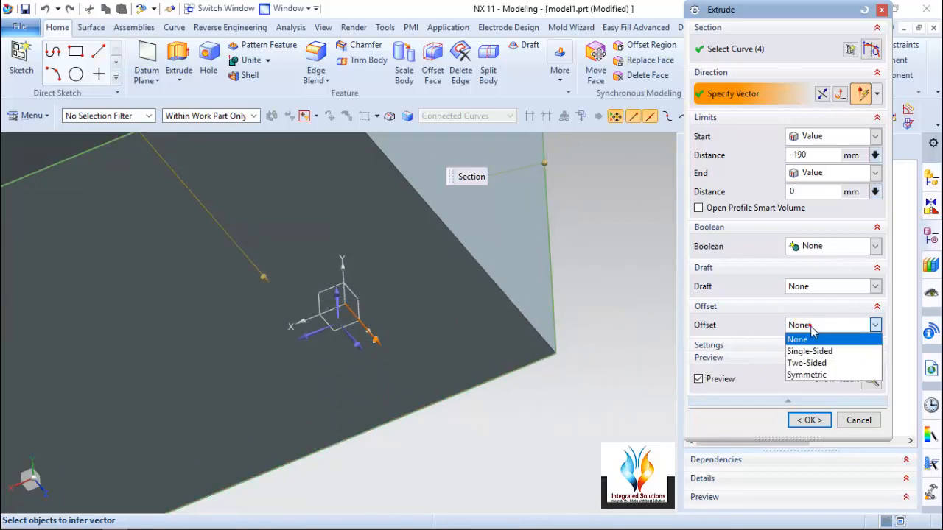
left_click(800, 352)
middle_click_drag(565, 331, 459, 311)
scroll(401, 240, "down", 5)
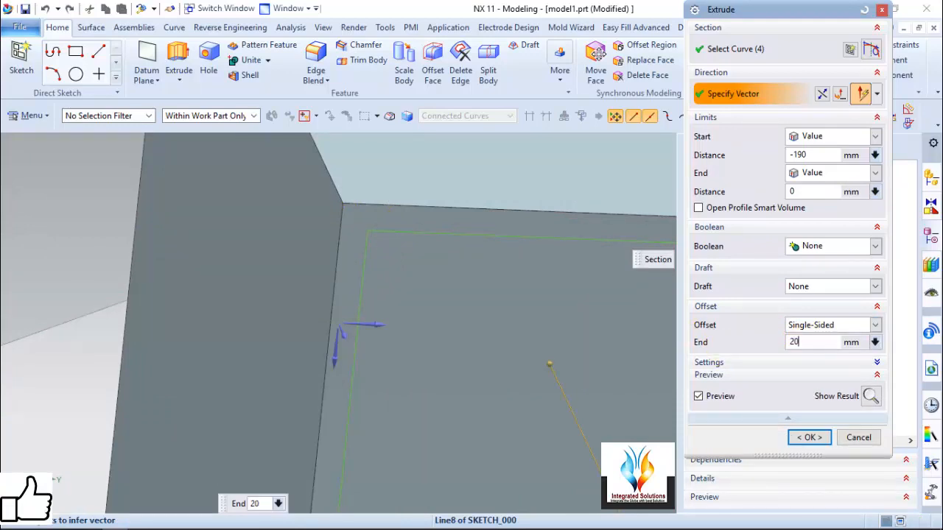
type("20")
key("Return")
Reverse the single-sided offset inward by setting its end value to -20 mm.
scroll(368, 367, "up", 5)
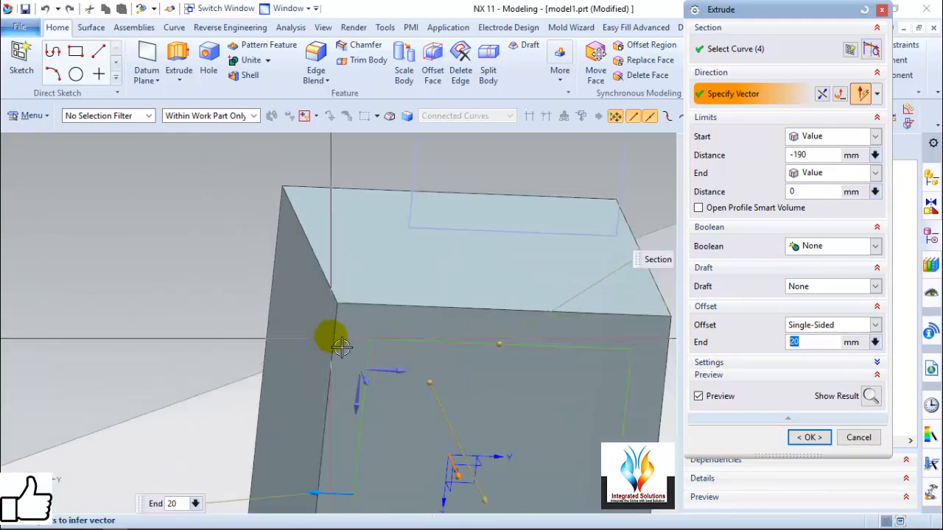
scroll(452, 232, "up", 3)
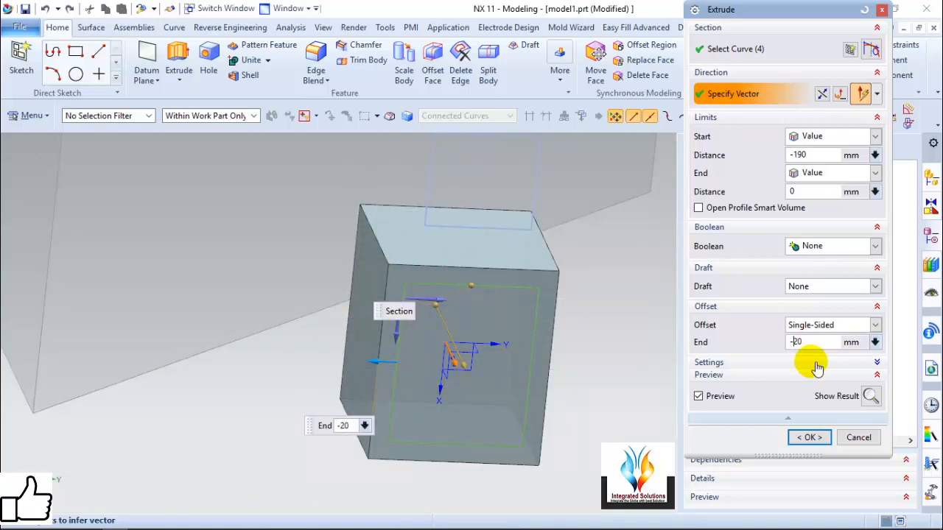
key("Return")
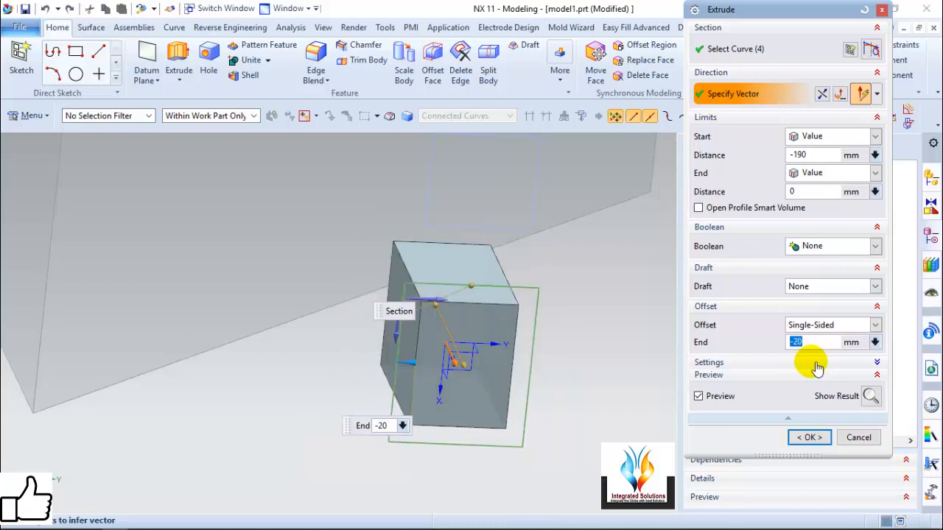
Change the offset to Two-Sided and set its start value to 50 mm.
left_click(800, 329)
left_click(804, 363)
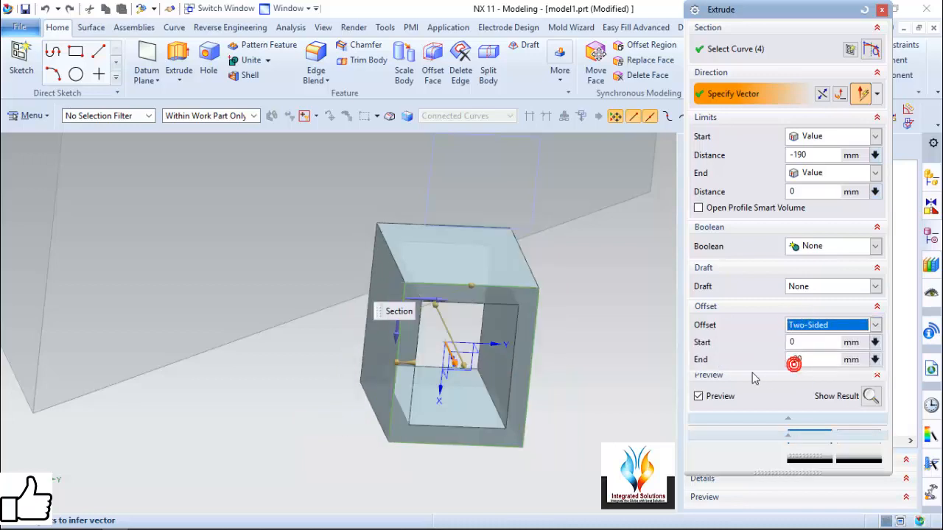
scroll(459, 302, "up", 5)
middle_click_drag(503, 359, 489, 350)
scroll(630, 325, "down", 5)
scroll(474, 333, "down", 4)
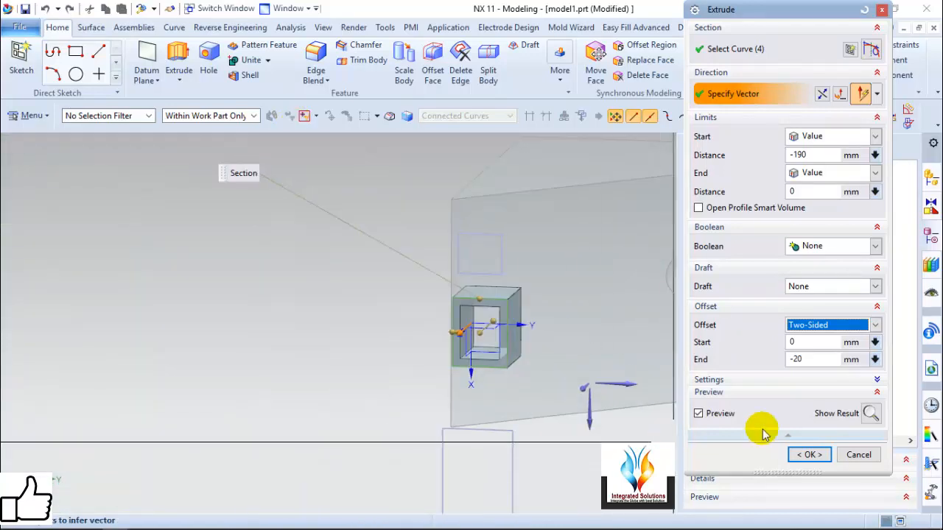
scroll(543, 332, "up", 7)
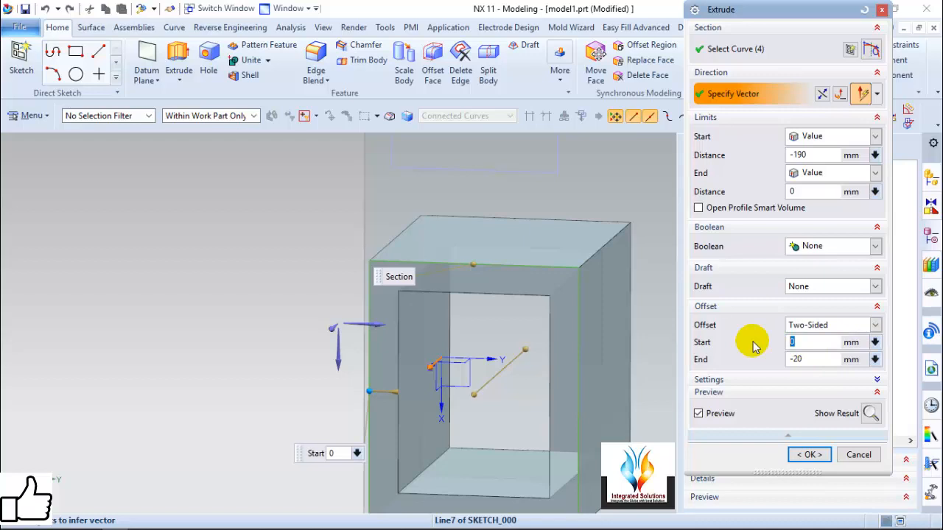
key("Return")
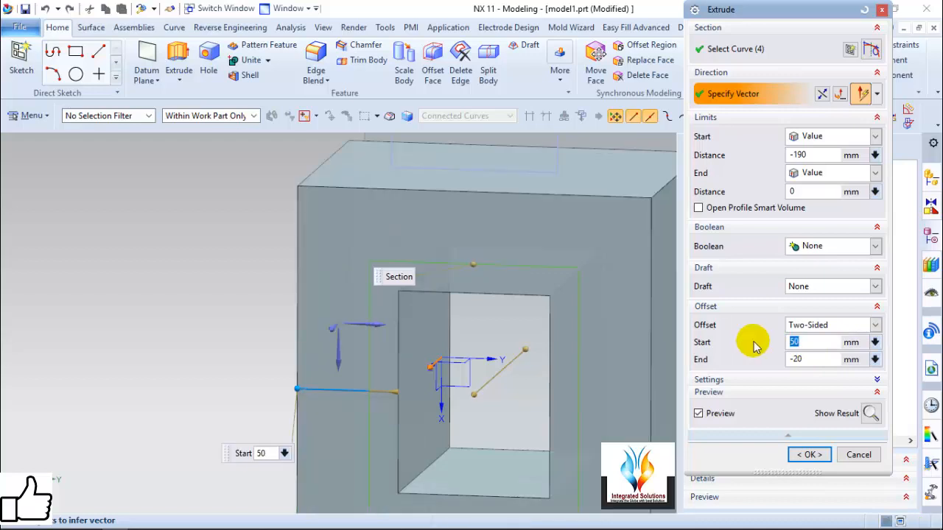
Set the two-sided offset's end value to -30 mm.
left_click(818, 366)
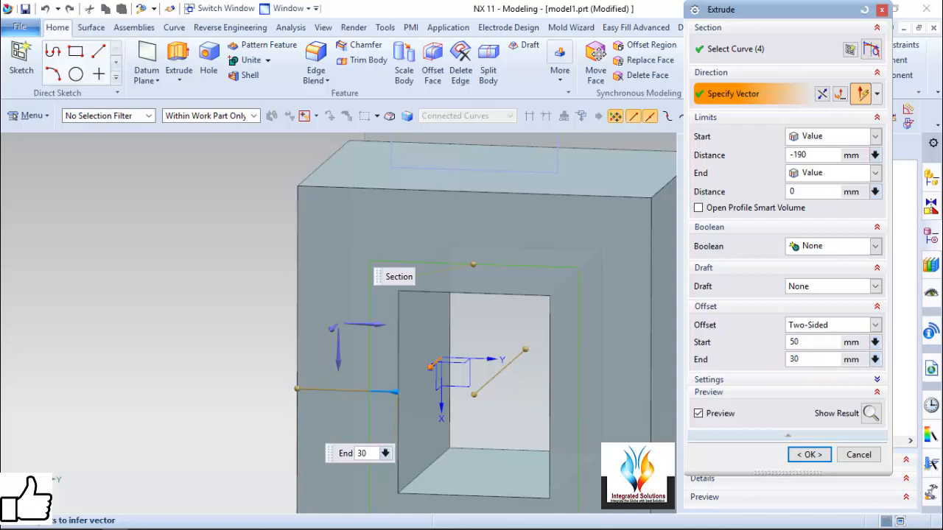
key("Return")
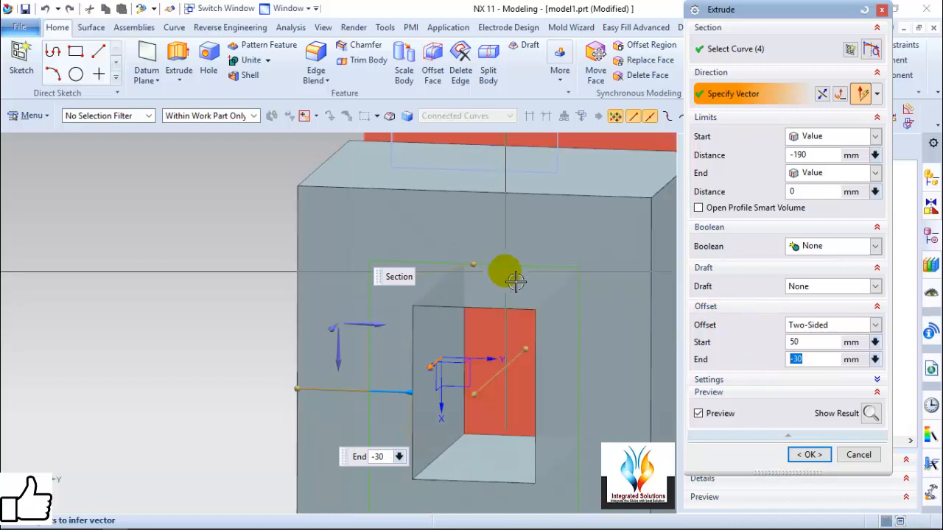
scroll(516, 274, "up", 3)
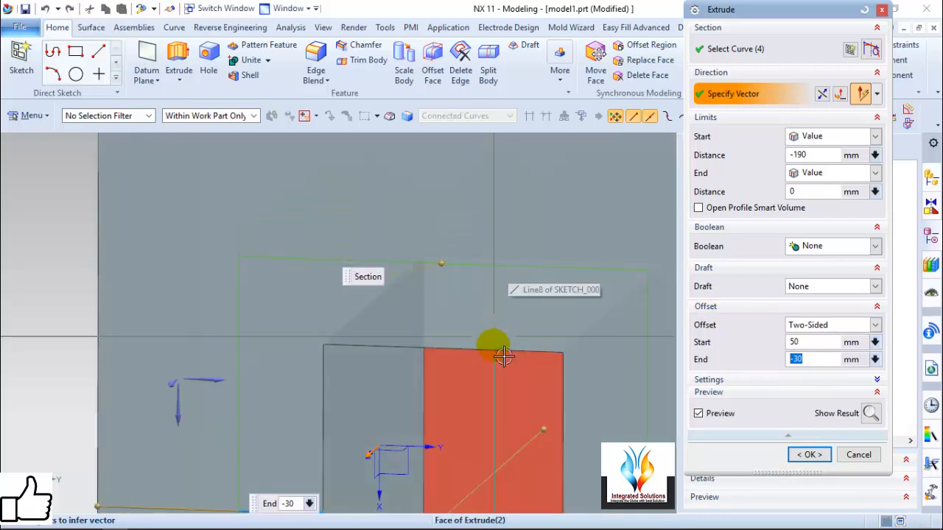
scroll(465, 358, "down", 3)
Change the two-sided offset's end value to 30 mm so both offsets lie outside the section.
scroll(407, 322, "up", 2)
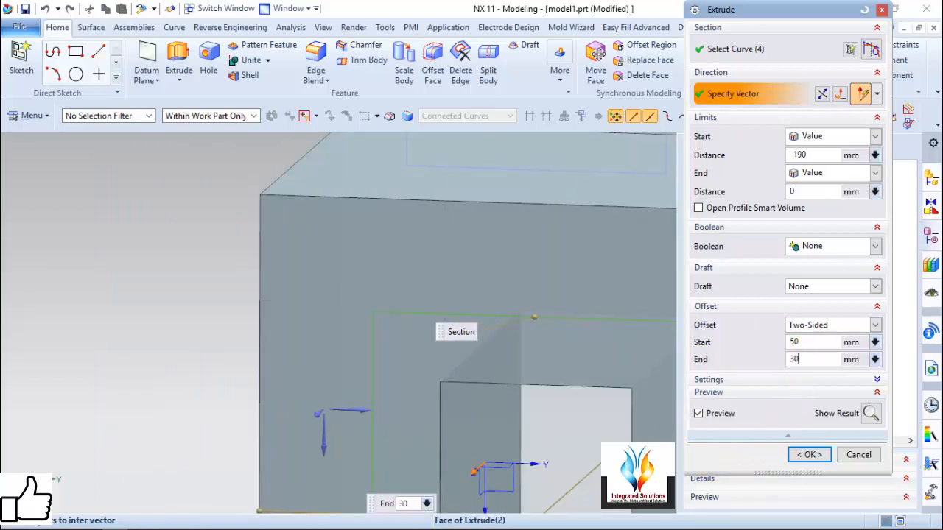
left_click(806, 401)
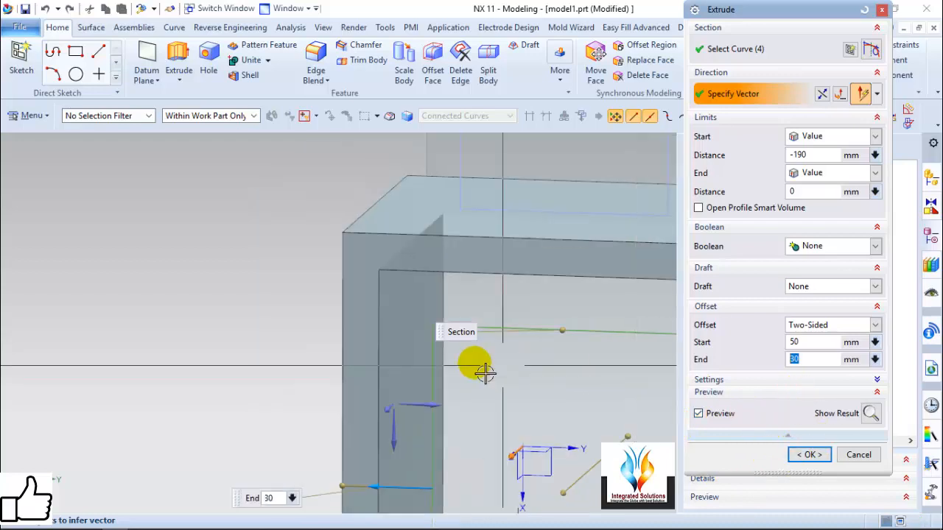
scroll(217, 310, "down", 3)
scroll(301, 316, "up", 3)
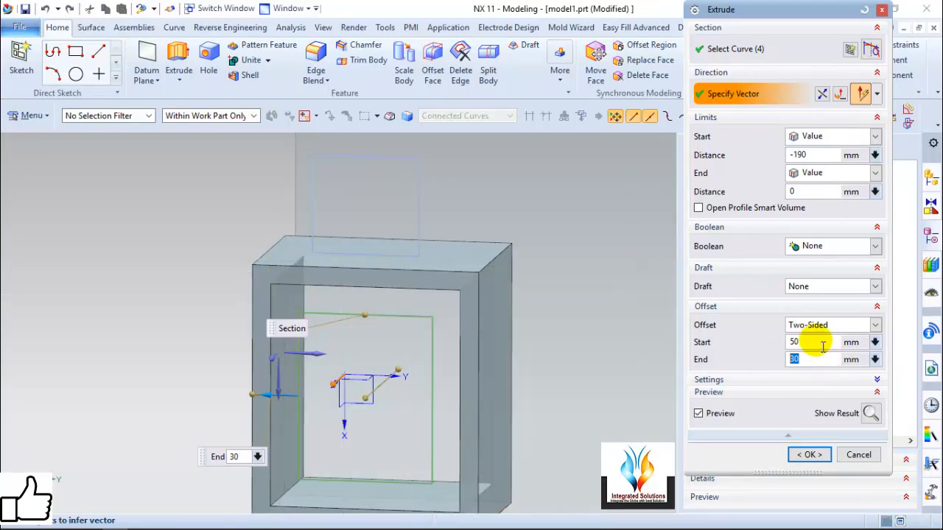
Expand the extrusion's body settings and remove the offset by setting it to None.
left_click(761, 382)
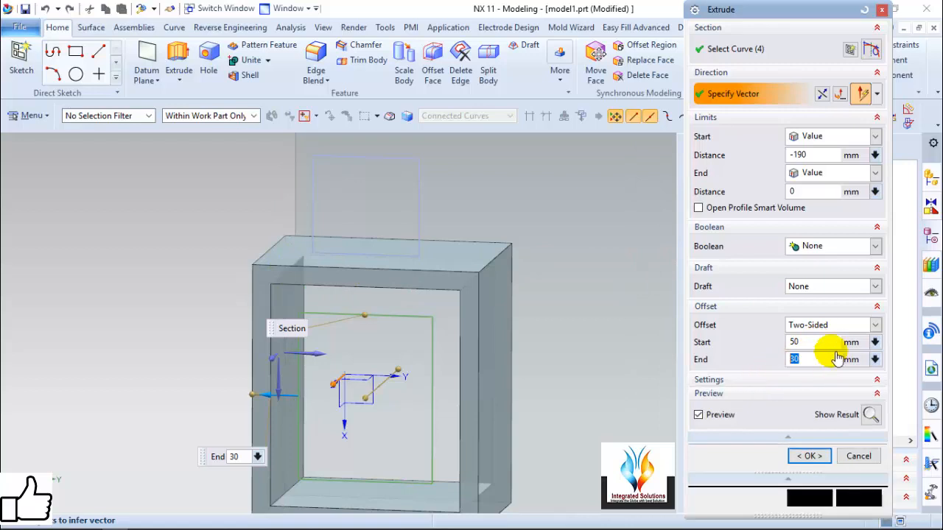
left_click(876, 326)
left_click(847, 340)
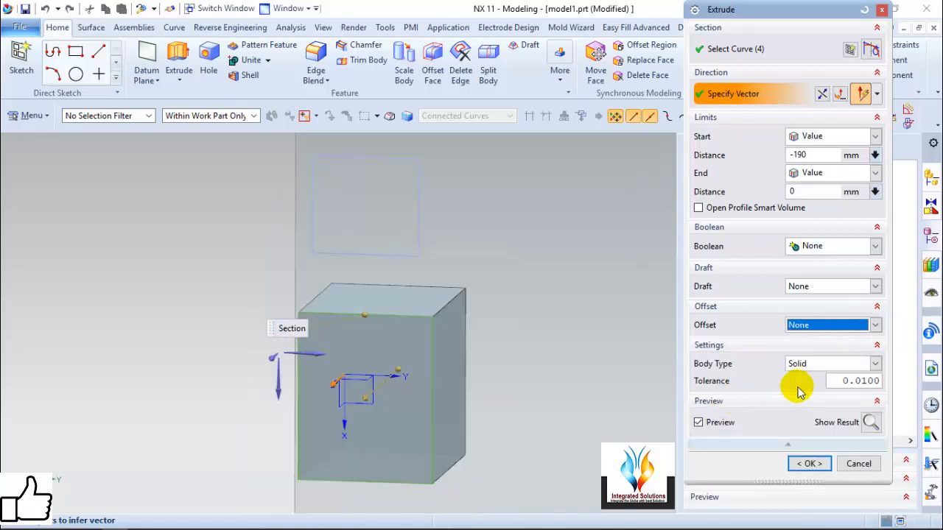
Change the extrusion's body type to Sheet.
scroll(384, 378, "up", 2)
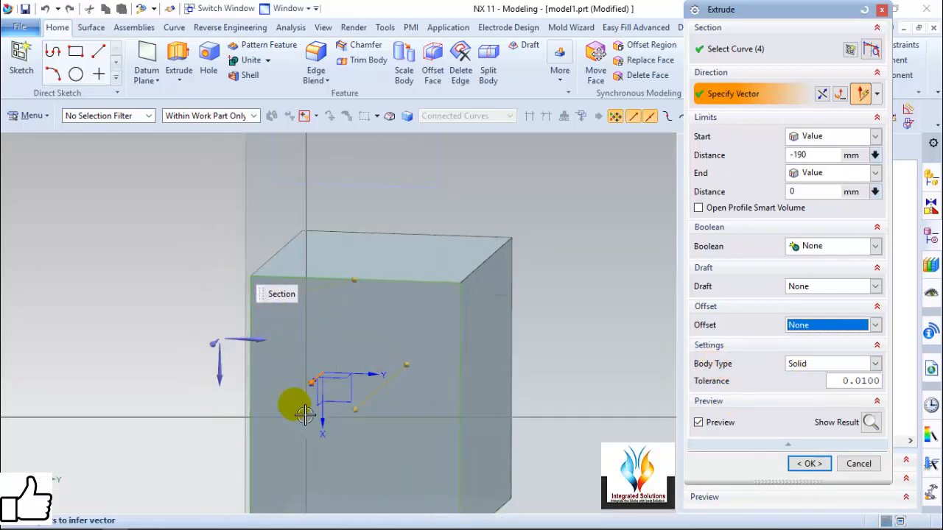
scroll(287, 221, "down", 3)
middle_click_drag(162, 300, 432, 375)
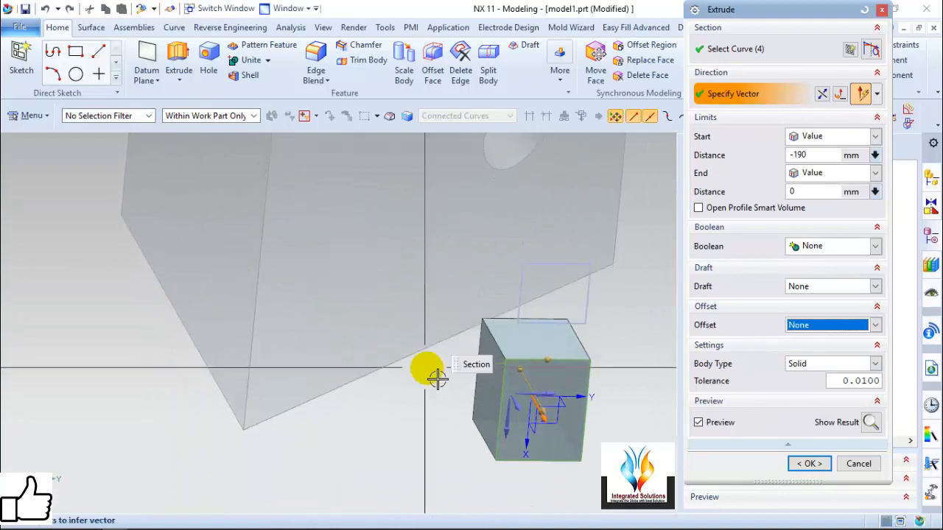
left_click(875, 364)
left_click(816, 394)
scroll(600, 396, "up", 5)
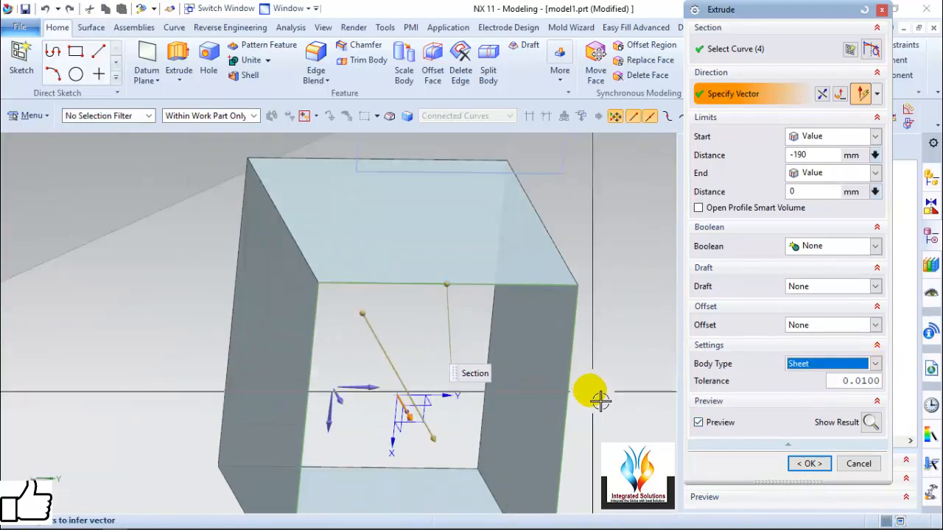
Toggle the sheet extrusion's preview off and on several times, leaving it enabled.
scroll(561, 337, "down", 5)
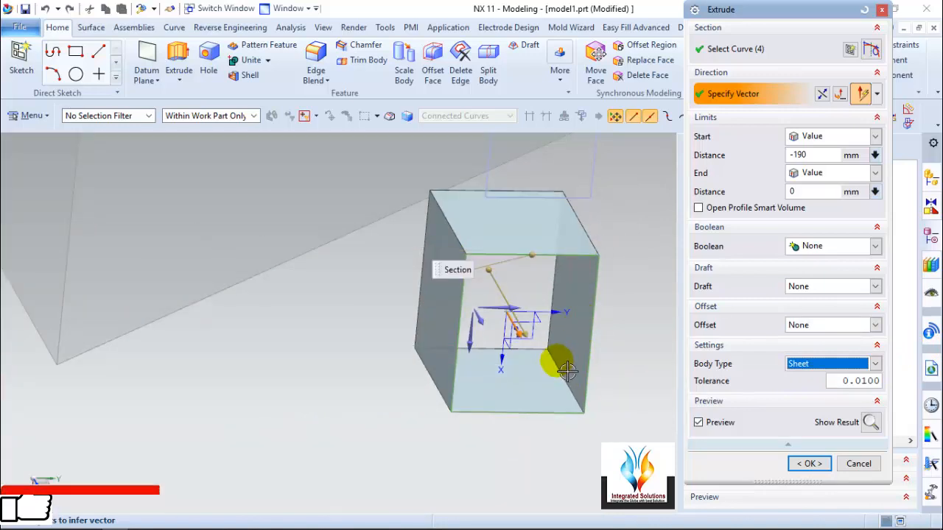
middle_click_drag(557, 362, 543, 364)
middle_click_drag(482, 321, 536, 328)
scroll(413, 292, "down", 3)
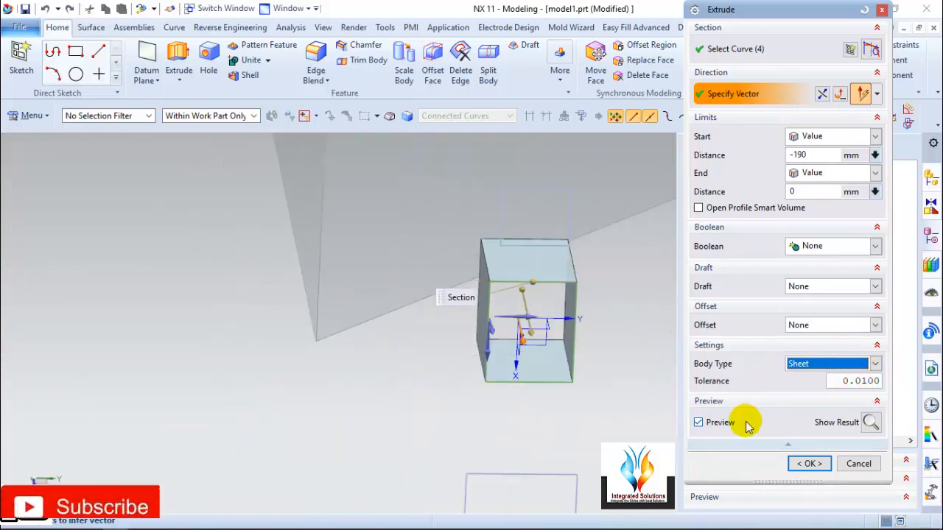
left_click(699, 423)
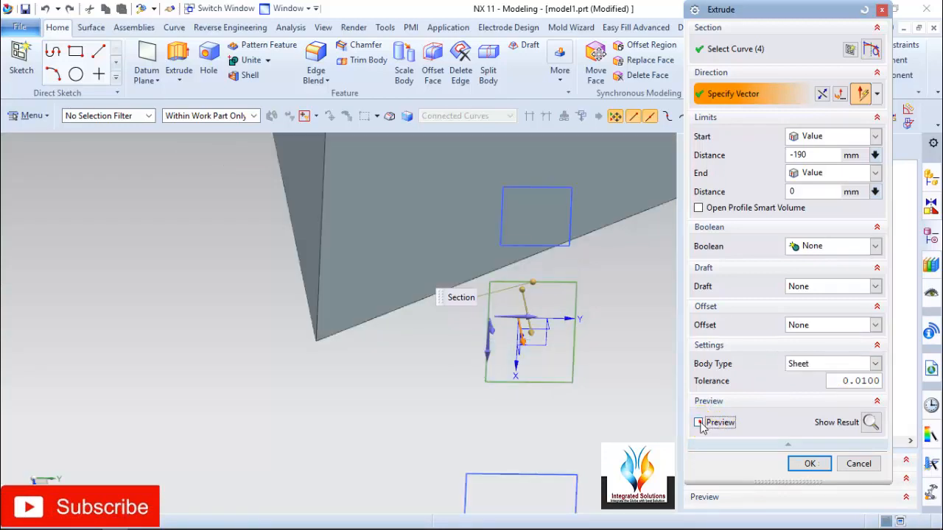
left_click(699, 423)
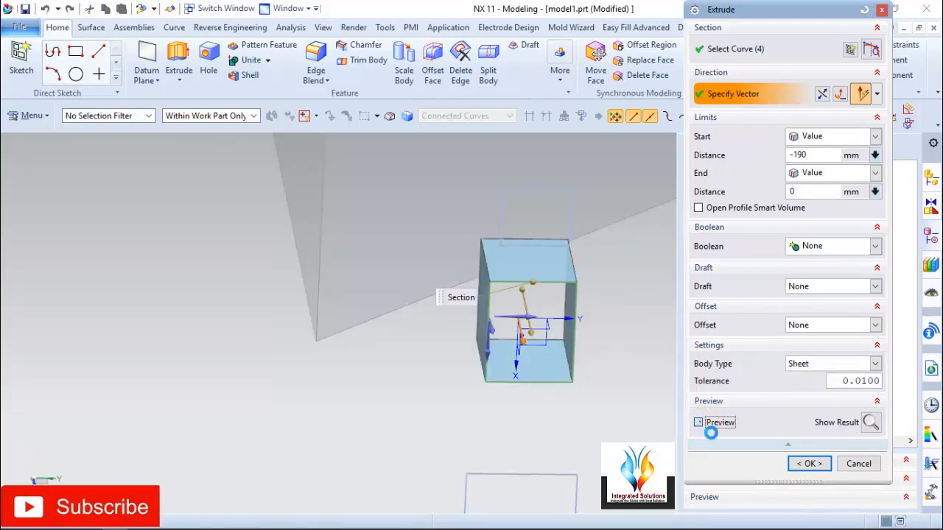
left_click(700, 423)
left_click(700, 423)
left_click(699, 423)
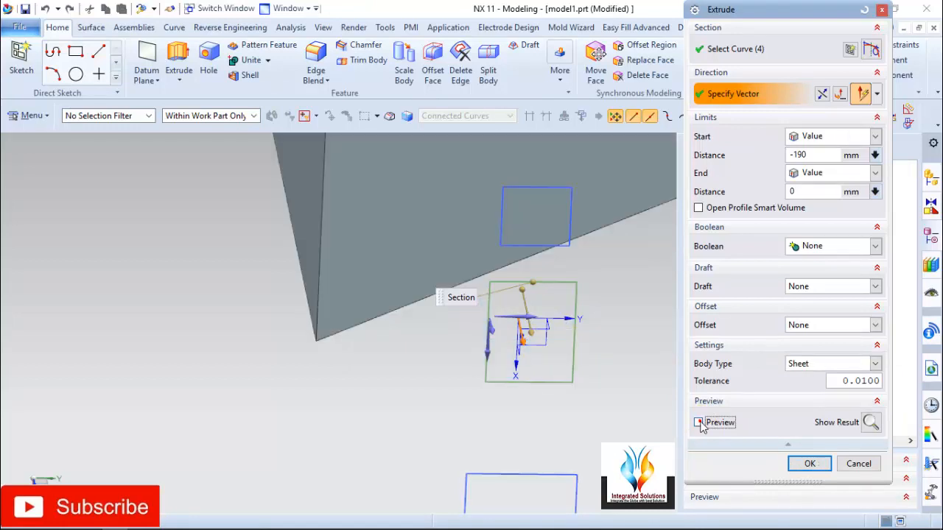
left_click(699, 423)
left_click(700, 423)
left_click(699, 423)
Show the computed result of the sheet extrusion, inspect its open hollow shape, and return to the editable preview.
scroll(595, 326, "up", 3)
scroll(393, 315, "down", 5)
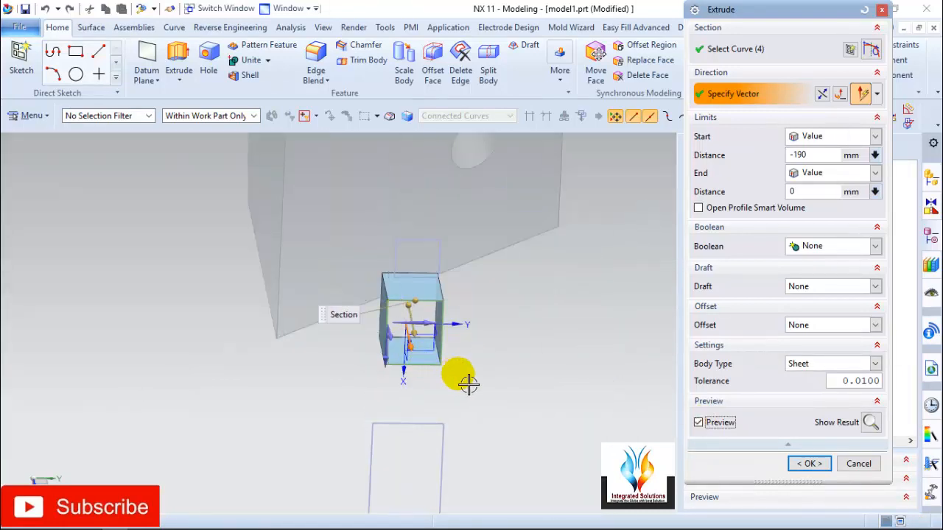
middle_click_drag(469, 384, 487, 377)
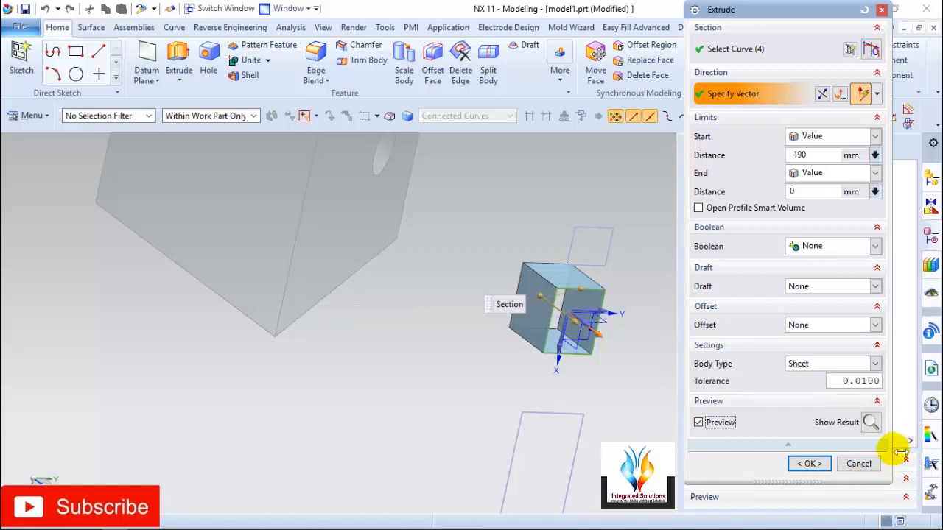
left_click(872, 423)
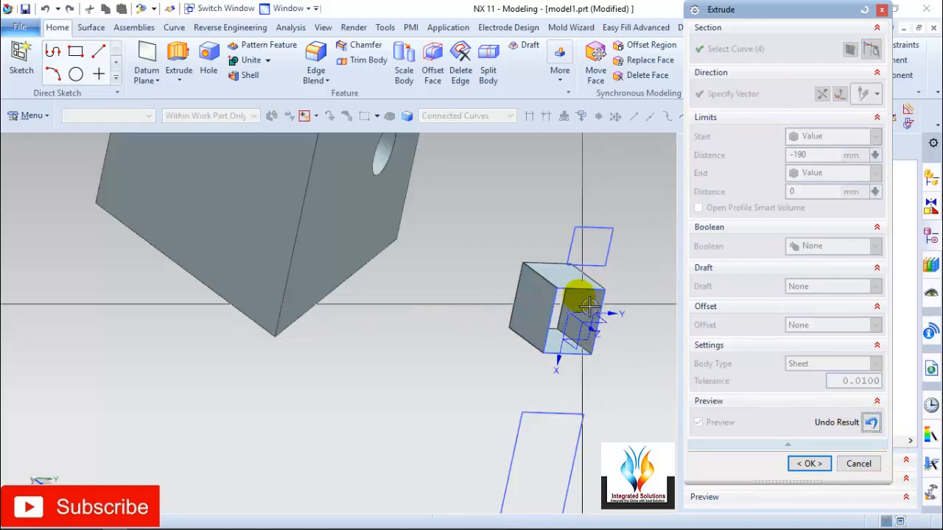
scroll(583, 255, "up", 5)
scroll(452, 313, "down", 5)
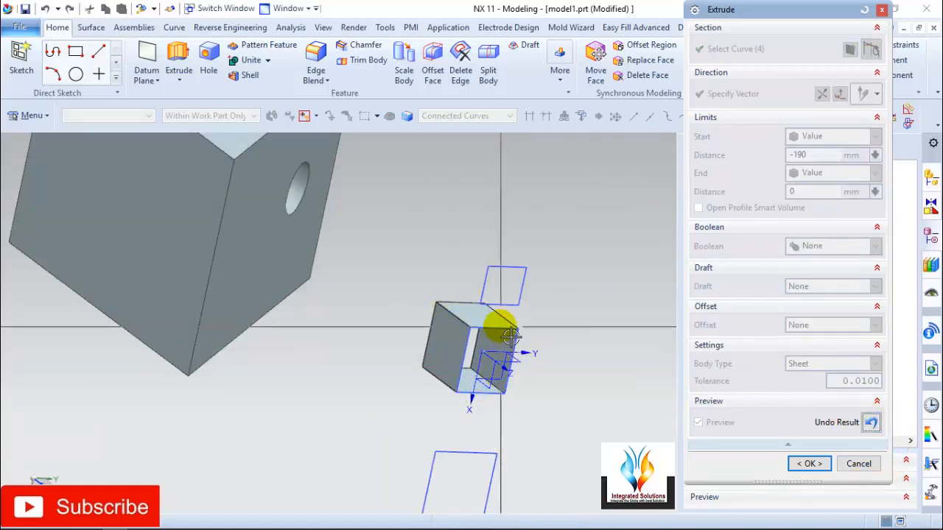
scroll(499, 322, "up", 2)
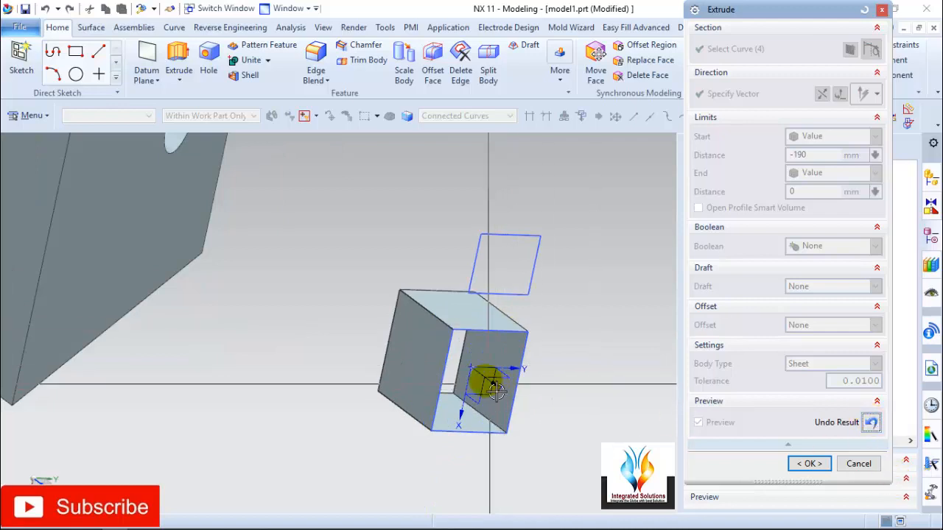
left_click(870, 426)
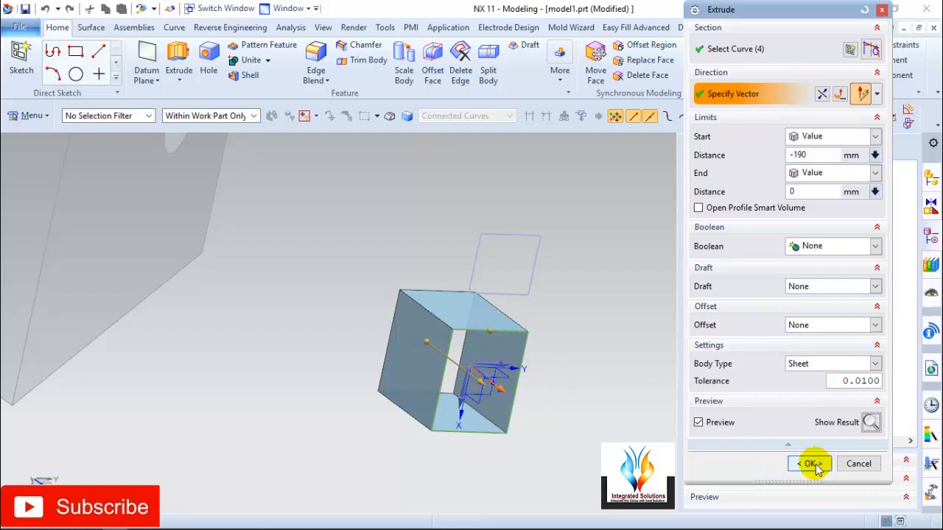
Accept the sheet-body extrusion and restore the trimetric view of the whole model.
left_click(812, 464)
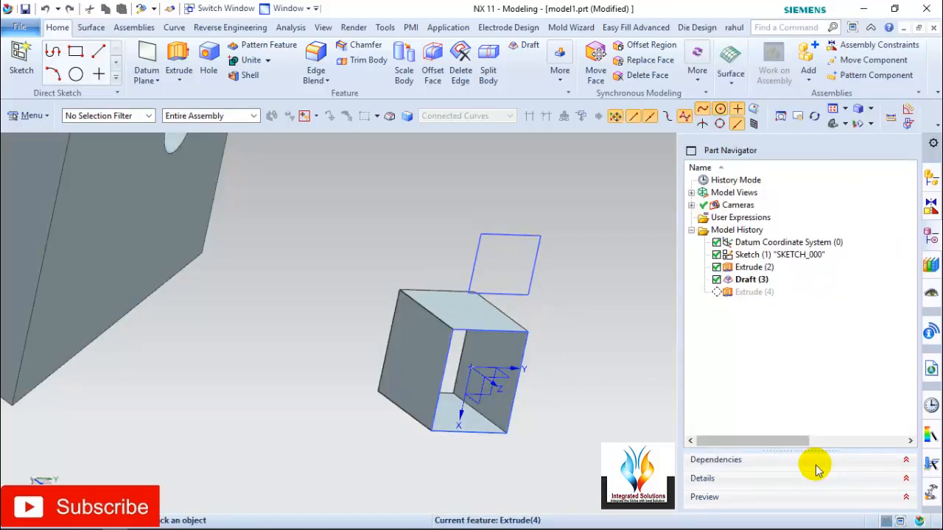
key("Home")
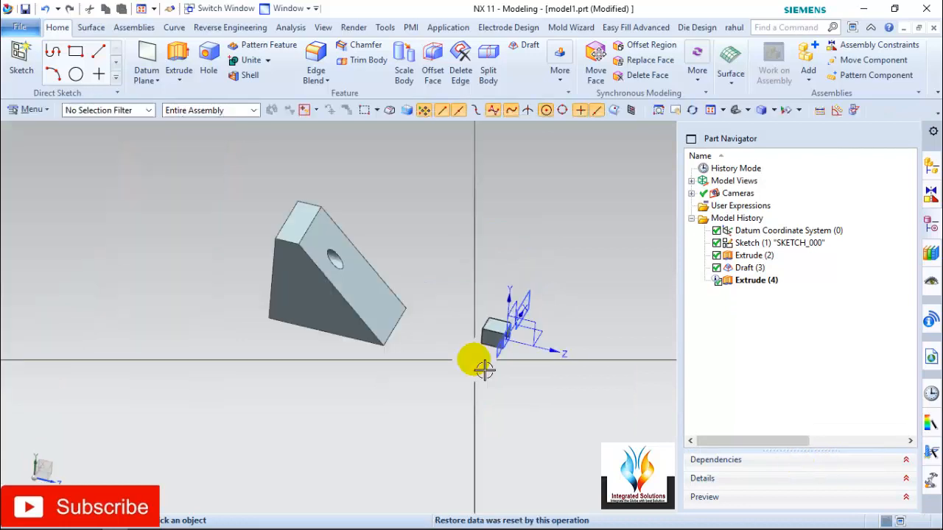